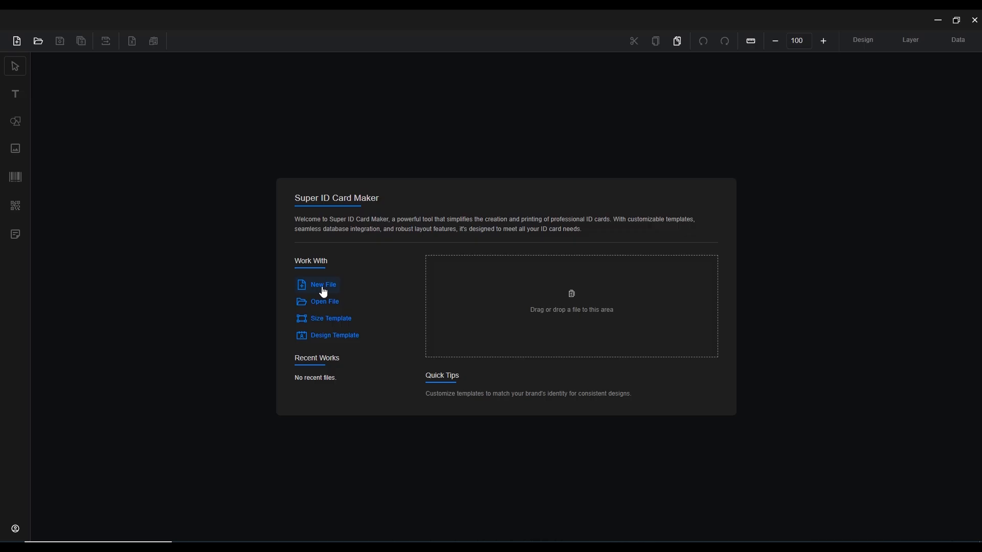
Start a new custom design named Test_01 with Centimeters as its unit
left_click(323, 290)
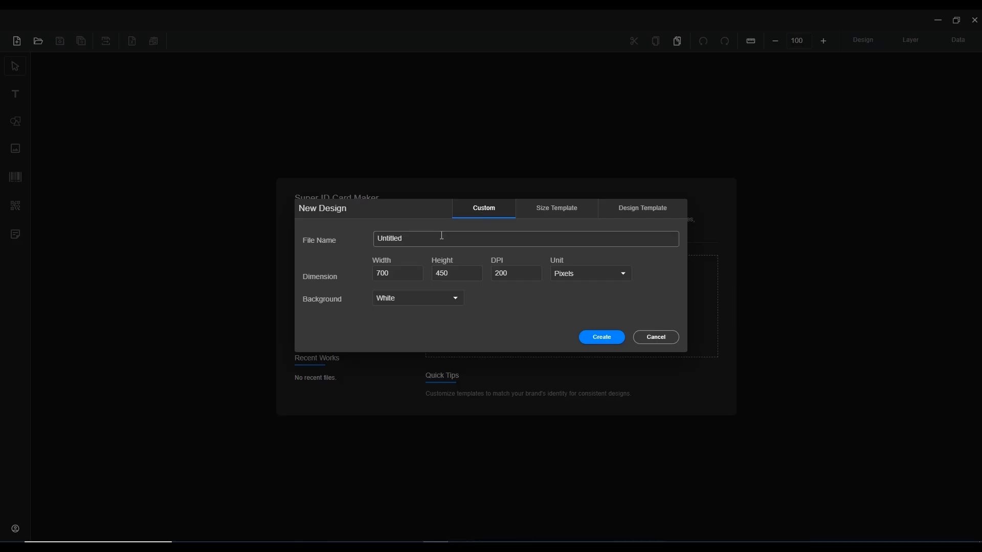
double_click(409, 242)
type("Test_01")
left_click(566, 278)
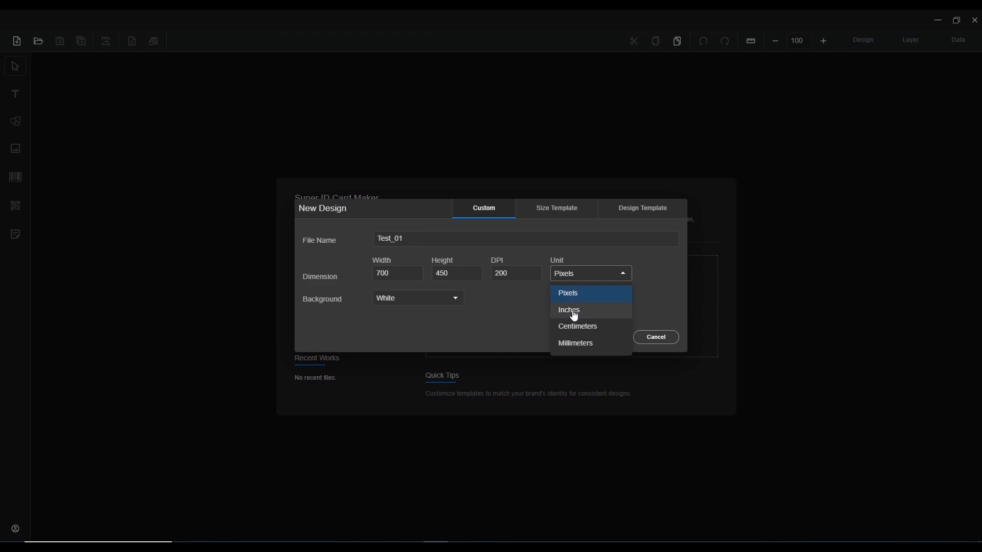
left_click(572, 328)
Set the design to 5.69 cm wide and 8.82 cm high with a White background, and create it
left_click(406, 274)
double_click(405, 275)
type("5.69")
key("Tab")
type("8.82")
left_click(506, 273)
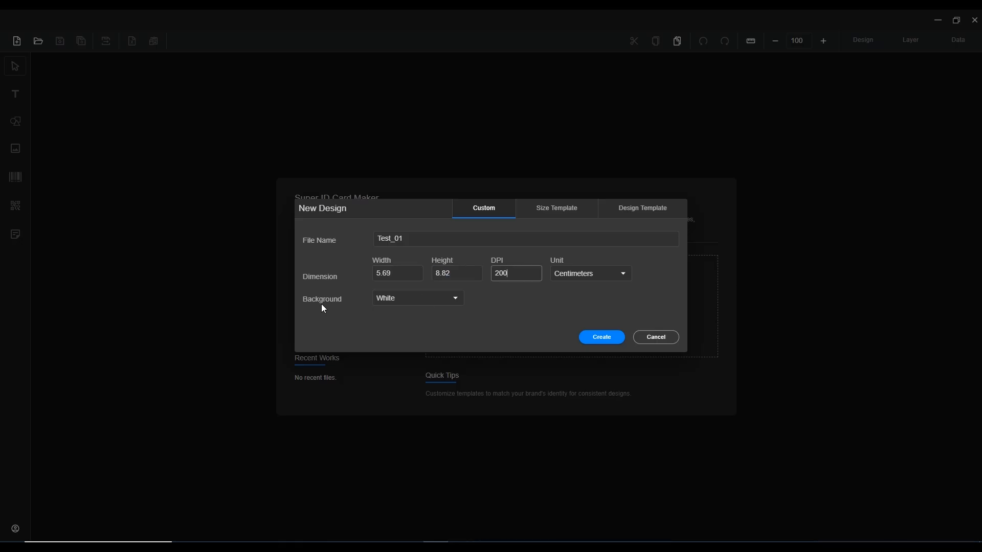
left_click(398, 301)
left_click(391, 318)
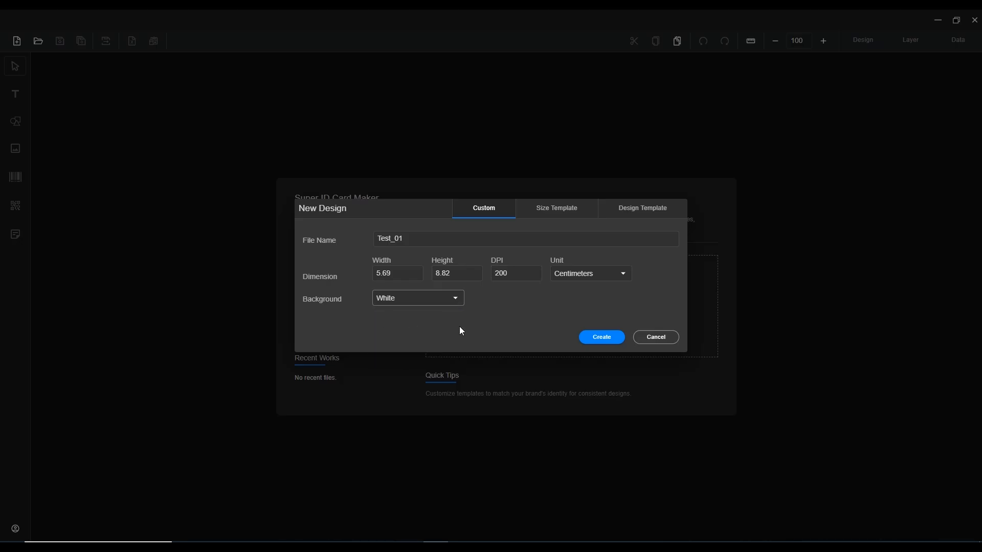
left_click(599, 342)
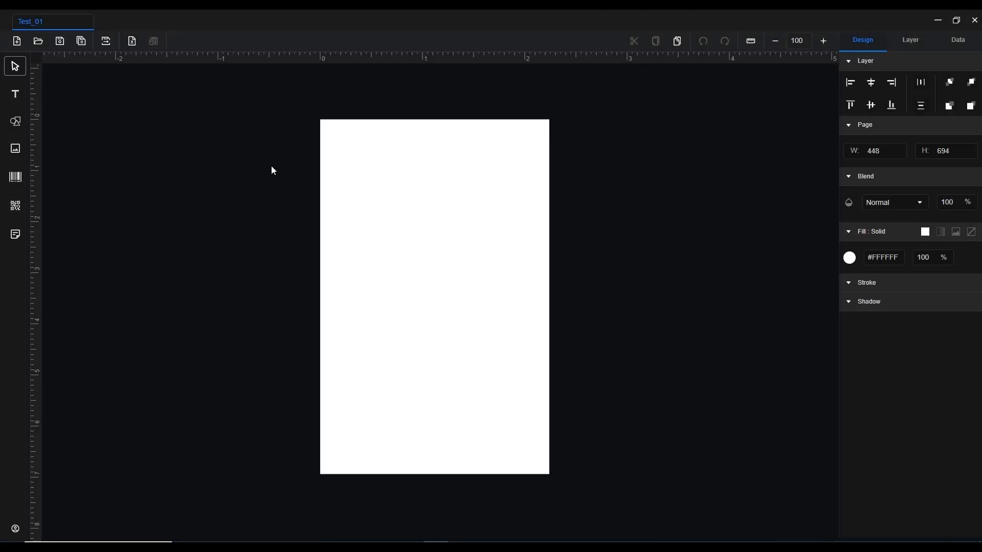
Start another custom design named Test_02 and change its measurement unit
left_click(18, 47)
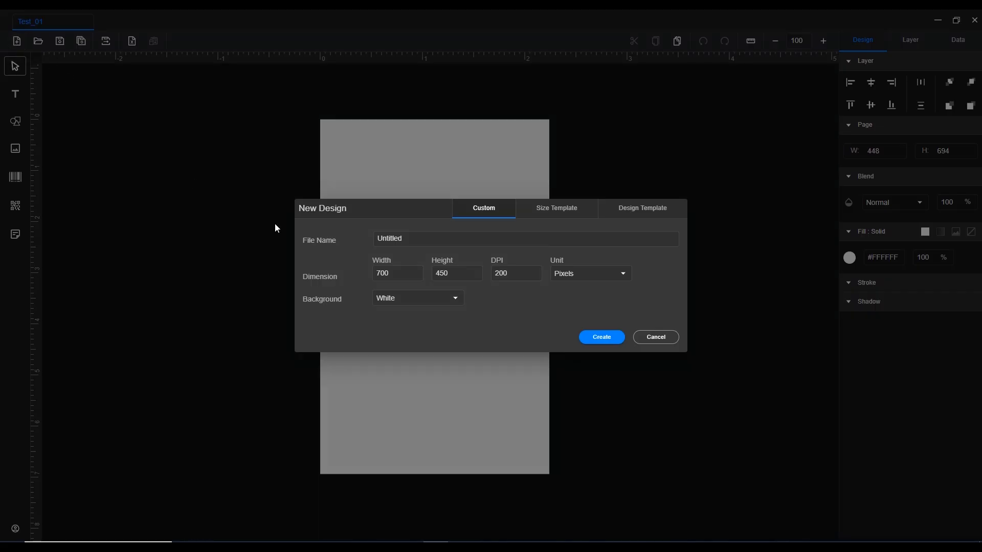
left_click(463, 238)
type("Test_02")
left_click(593, 276)
left_click(578, 304)
Give Test_02 a width of 8.82 and a height of 13.5 with a White background, and create it
double_click(419, 272)
type("8.82")
double_click(438, 269)
type("13.5")
left_click(395, 304)
left_click(409, 315)
left_click(601, 337)
Close the Test_01 and Test_02 designs
left_click(799, 41)
left_click(71, 21)
left_click(107, 25)
left_click(81, 24)
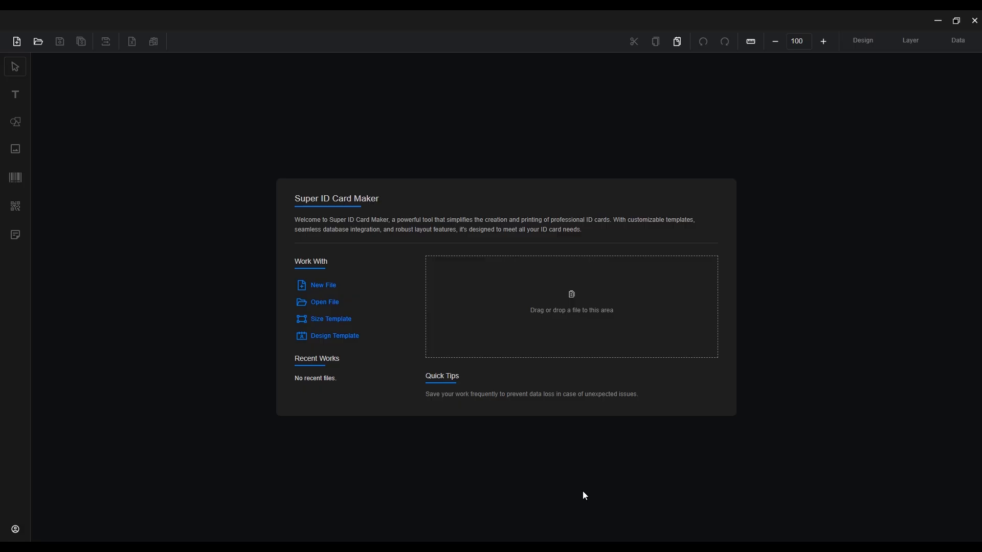
Open the card file Single Side V-007.sid from the 5.69x8.82 ID Card Vertical folder
left_click(324, 304)
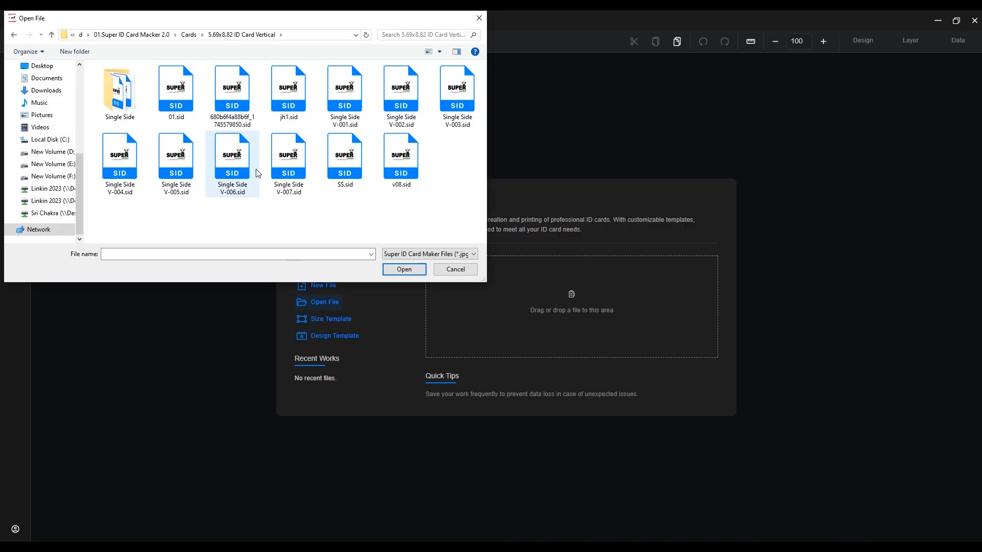
left_click(289, 159)
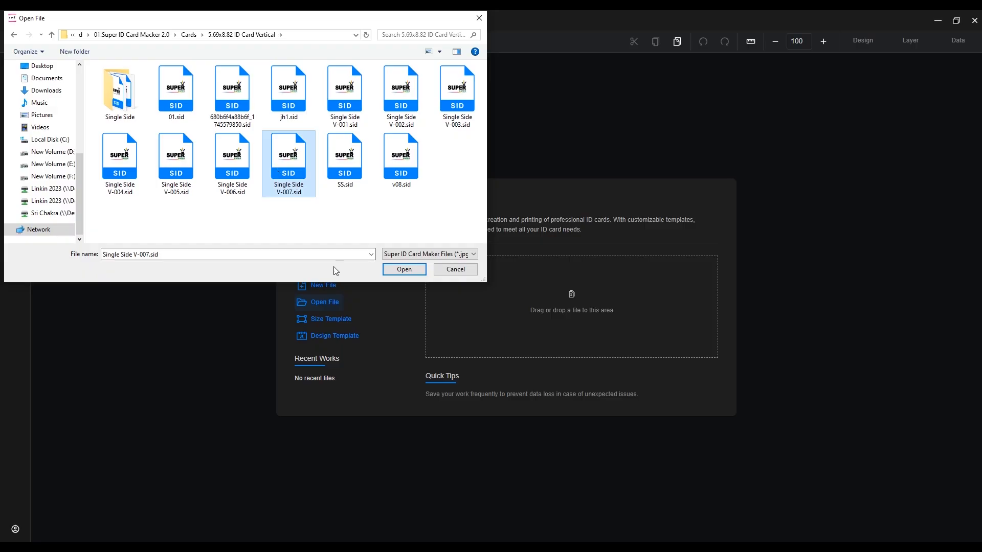
left_click(399, 270)
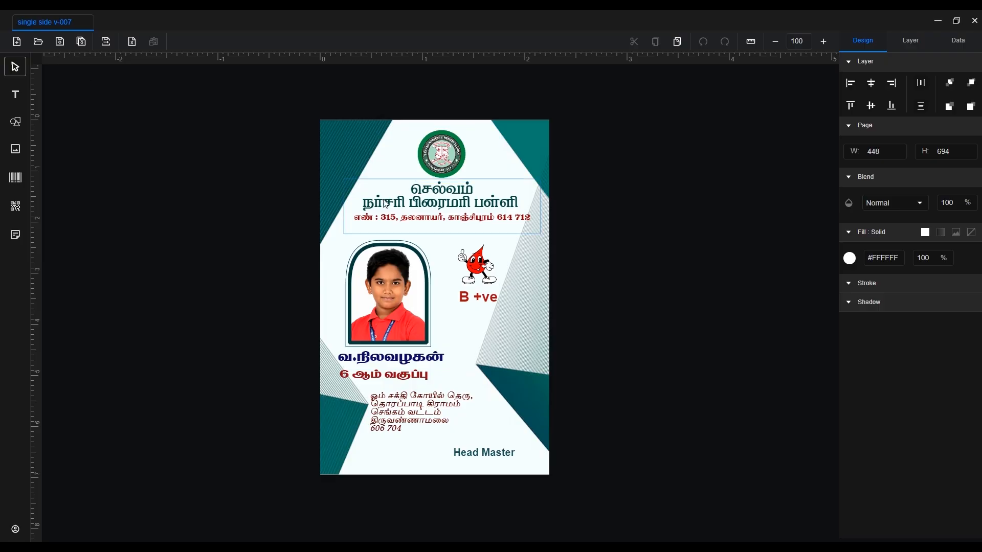
Open Single Side V-006.sid from the same folder as a second card
left_click(38, 44)
left_click(233, 168)
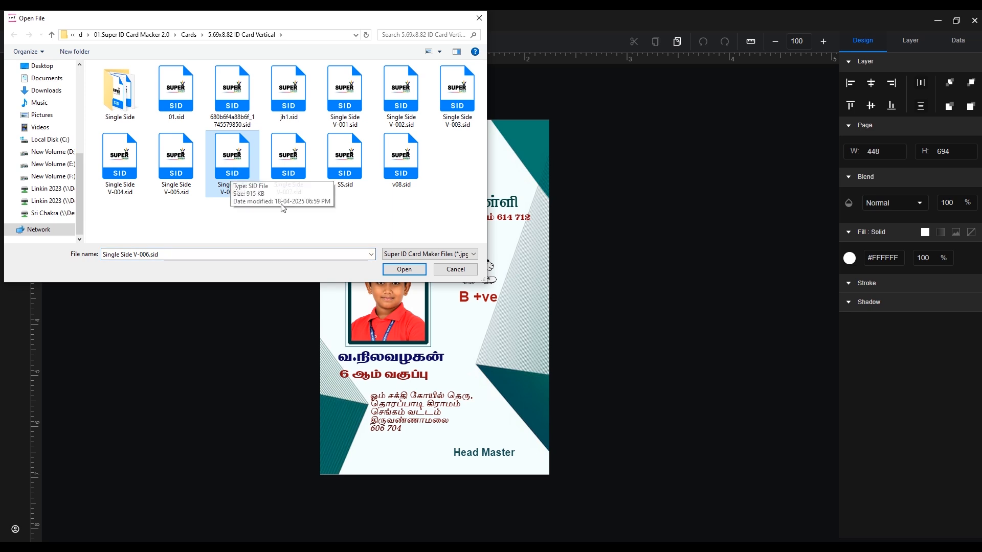
left_click(402, 270)
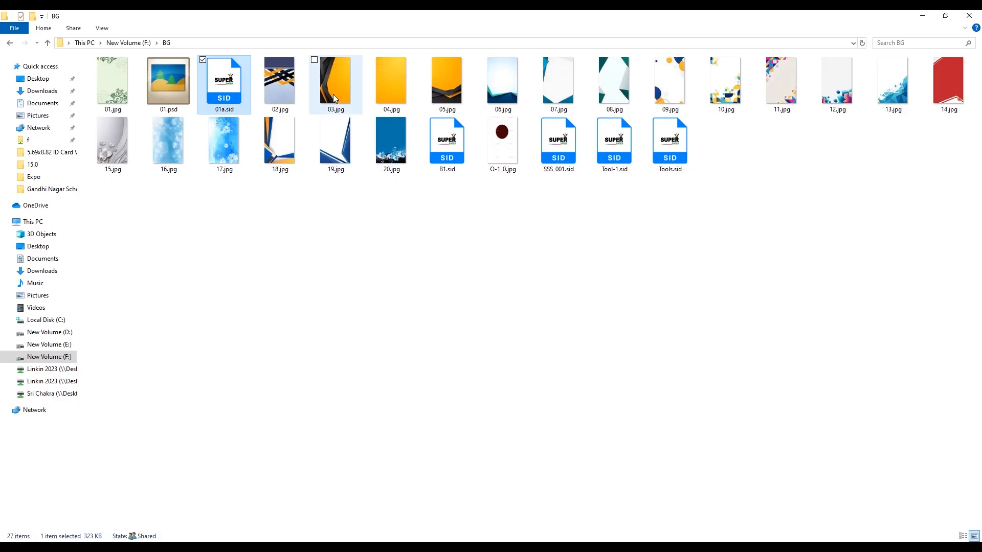
Load the 03.jpg background from the BG folder into Super ID Card Maker and close the resulting design
left_click(339, 110)
left_click_drag(339, 114, 563, 323)
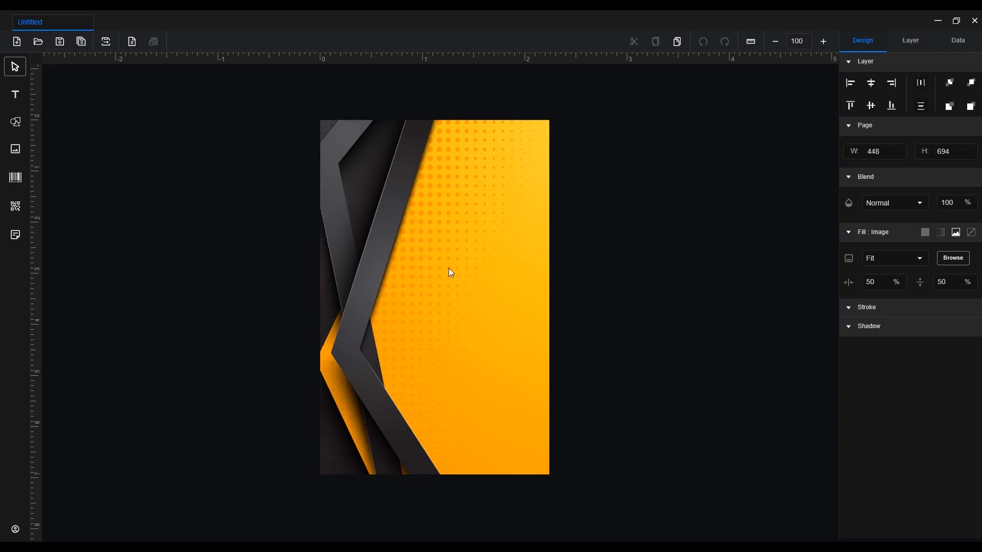
left_click(83, 23)
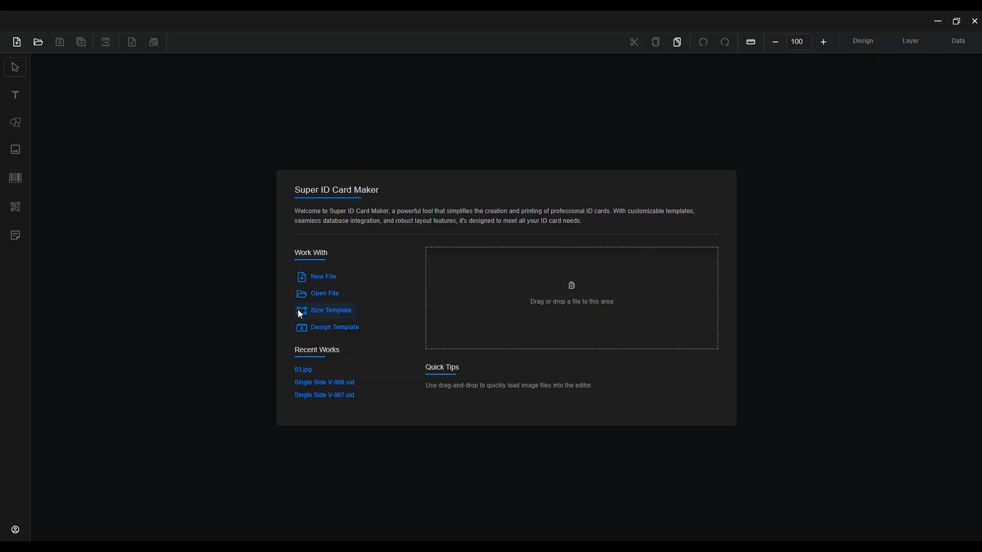
Start a size-template design named Super_01 with Centimeters as its unit
left_click(326, 312)
left_click(559, 211)
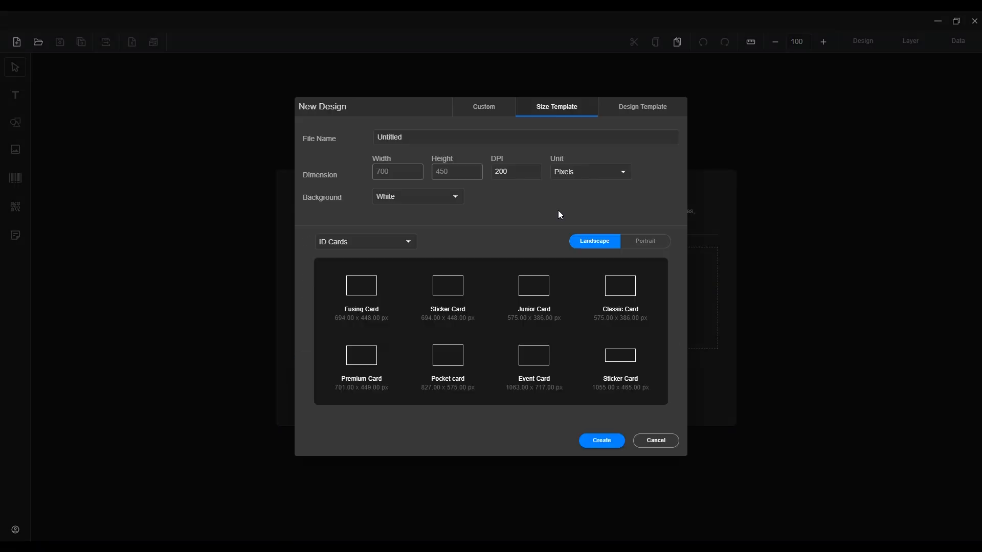
left_click(490, 137)
type("Supe")
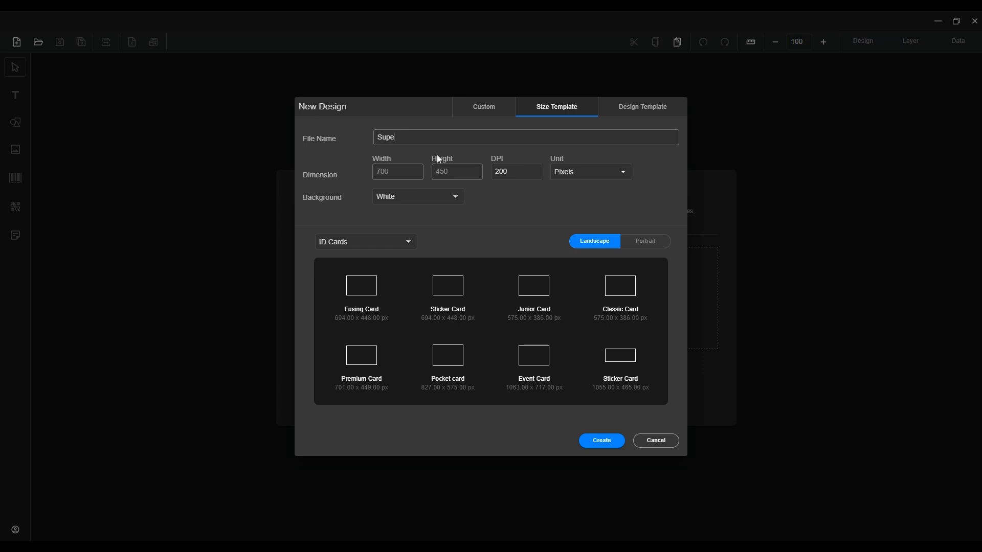
type("r_01")
left_click(595, 177)
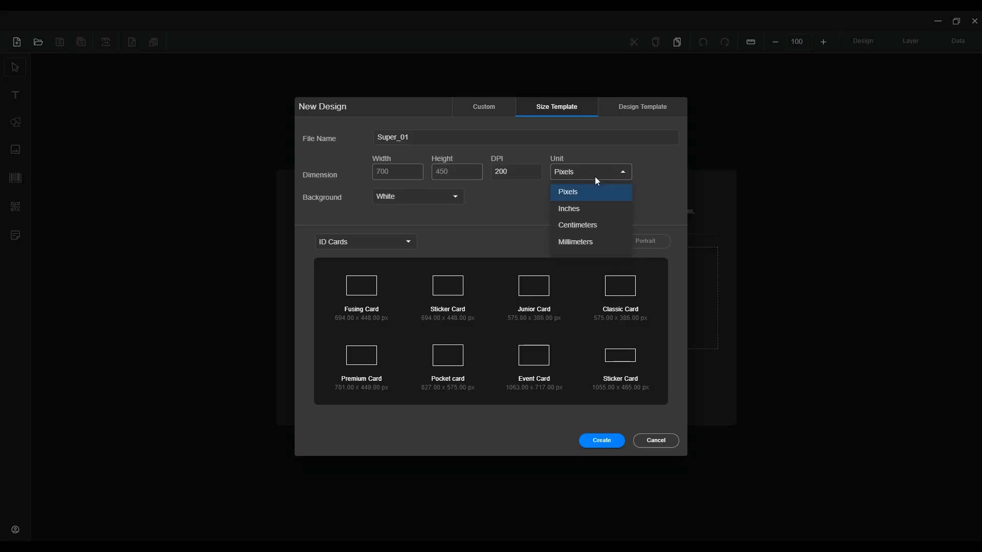
left_click(586, 226)
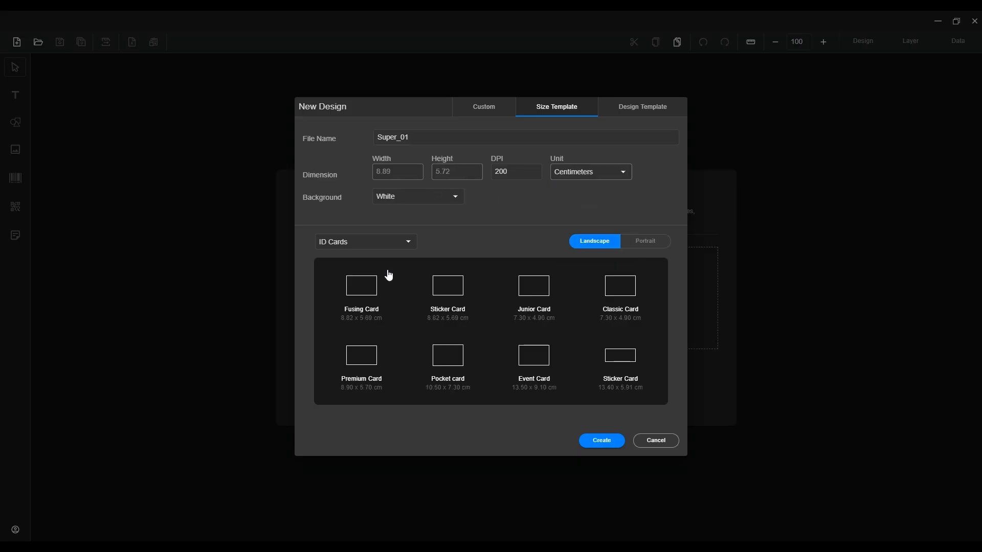
left_click(339, 250)
left_click(336, 278)
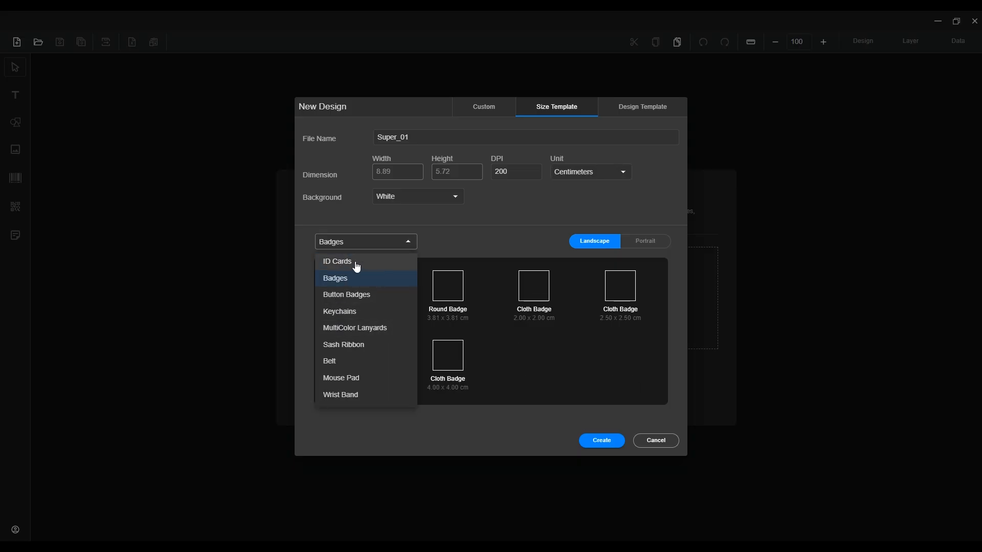
left_click(356, 263)
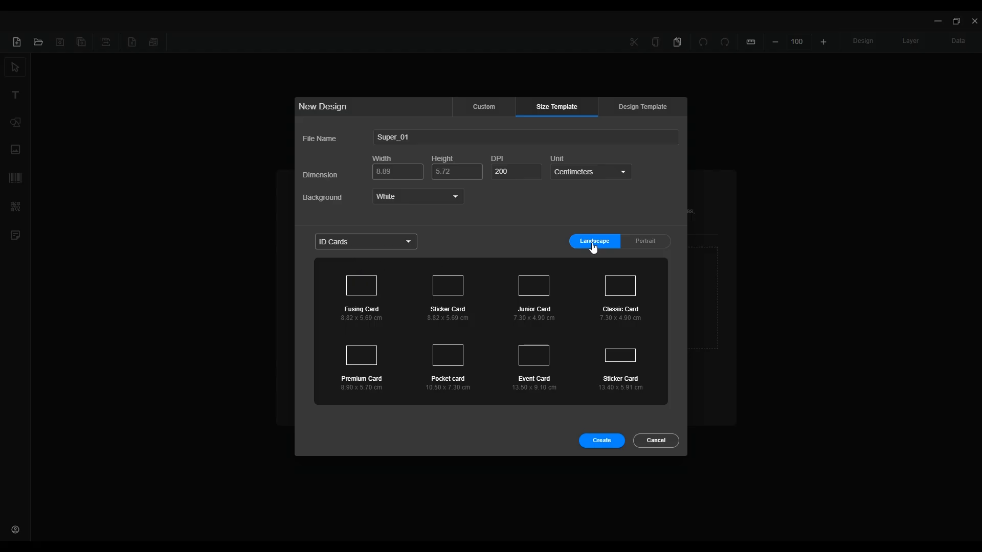
Create the Super_01 design from the portrait Fusing Card size of 5.69 x 8.82 cm
left_click(645, 245)
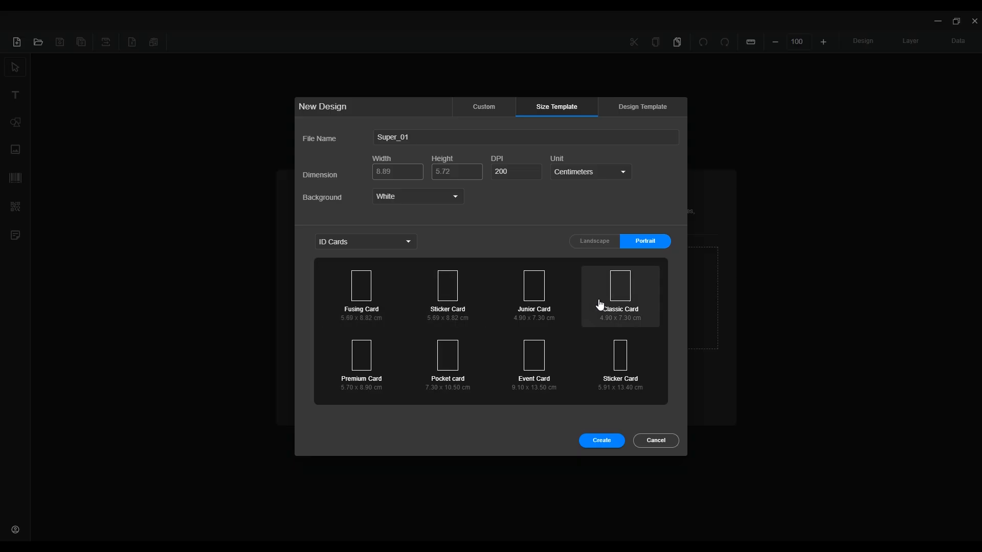
left_click(359, 293)
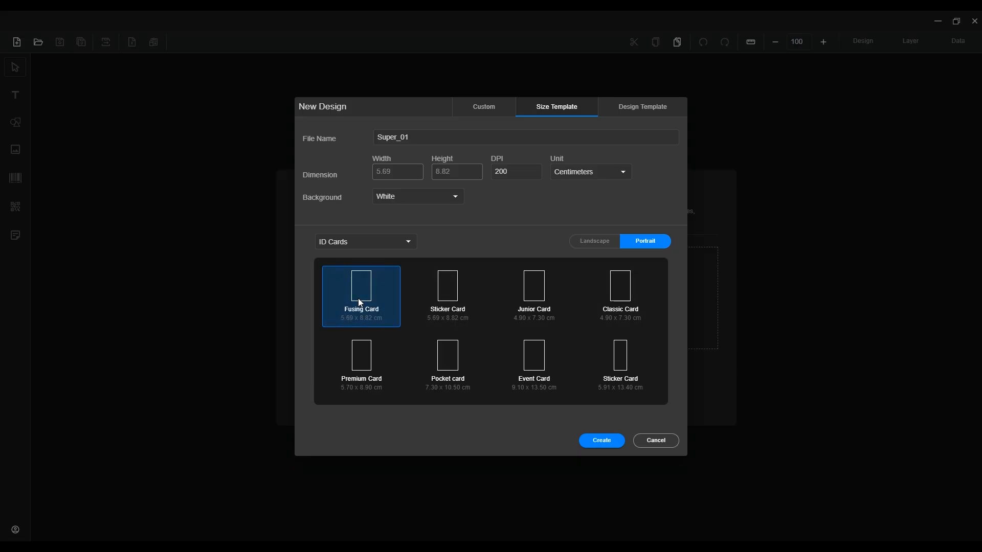
left_click(602, 441)
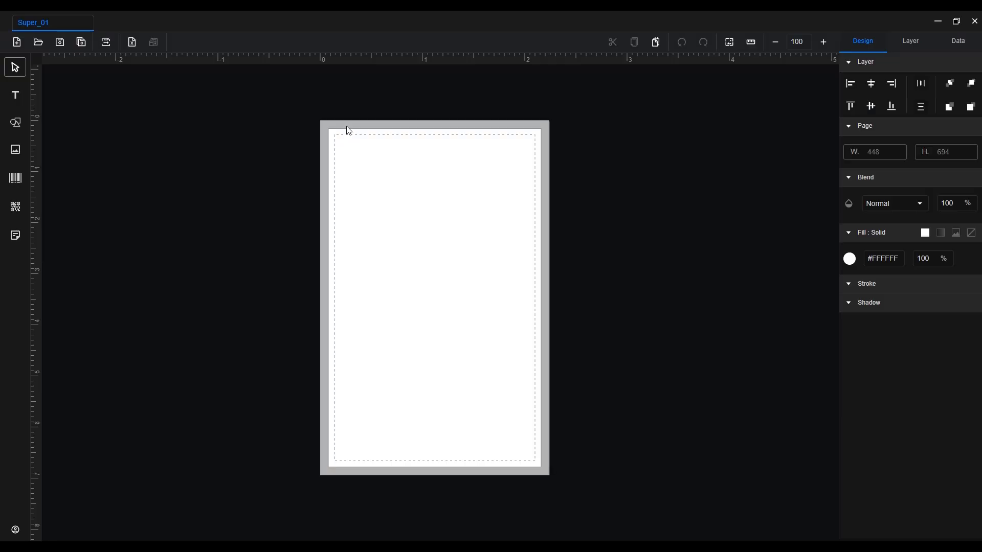
Start another size-template design named Super_02
left_click(17, 44)
left_click(557, 215)
double_click(424, 138)
type("Super_02")
Create Super_02 from the 58 DIA size in the Button Badges category, and close the design
left_click(358, 242)
left_click(349, 283)
left_click(619, 289)
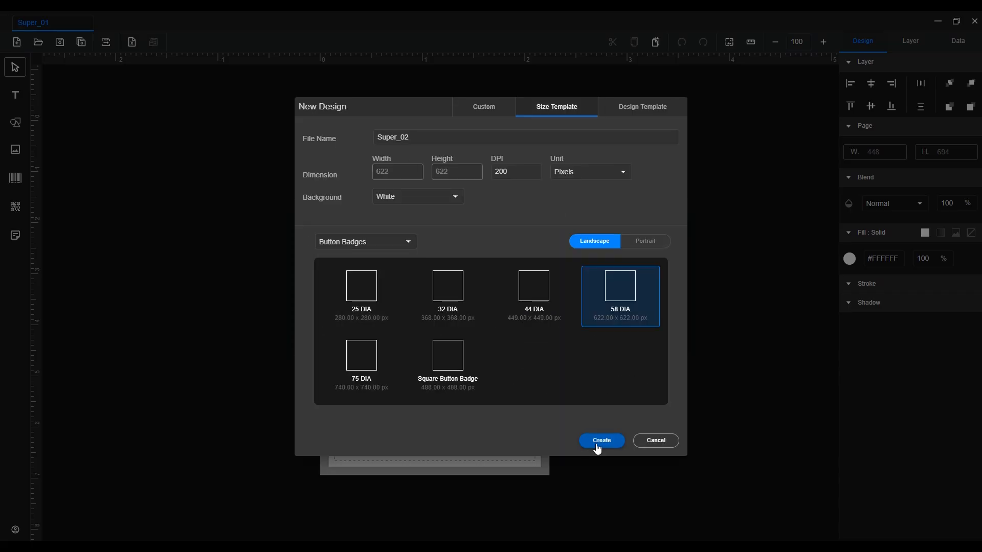
left_click(601, 441)
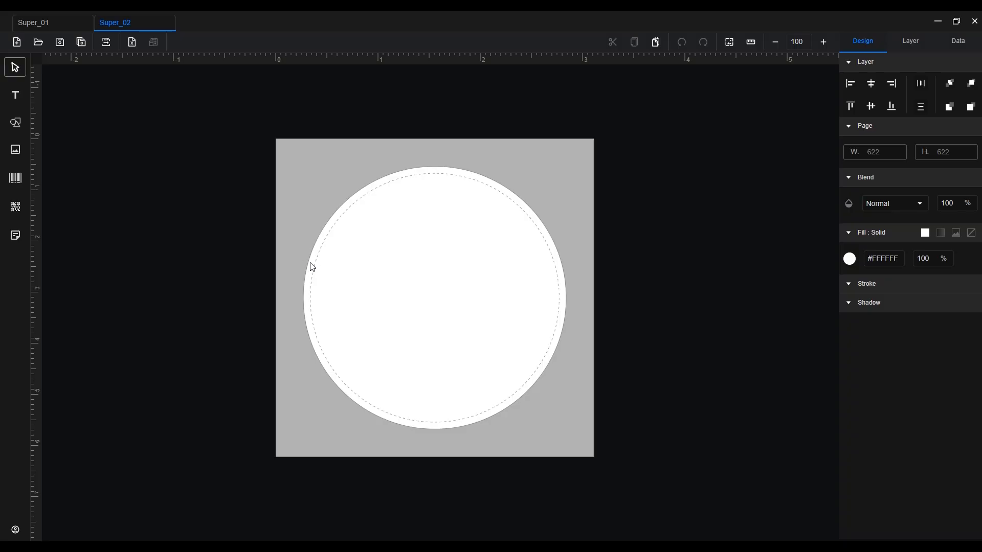
left_click(164, 22)
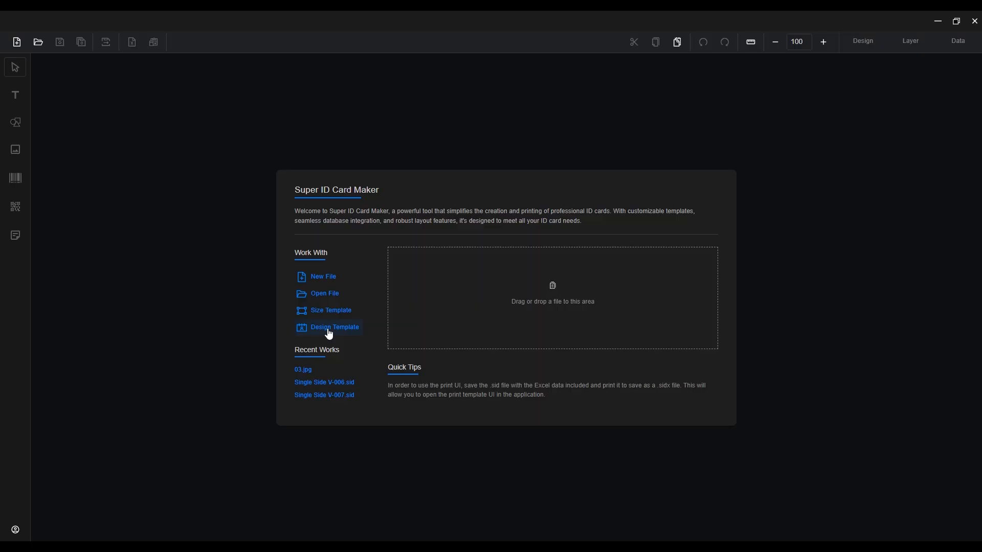
Browse the ready-made design templates and select ID Template 1 from the ID Templates (Vertical) category
left_click(328, 334)
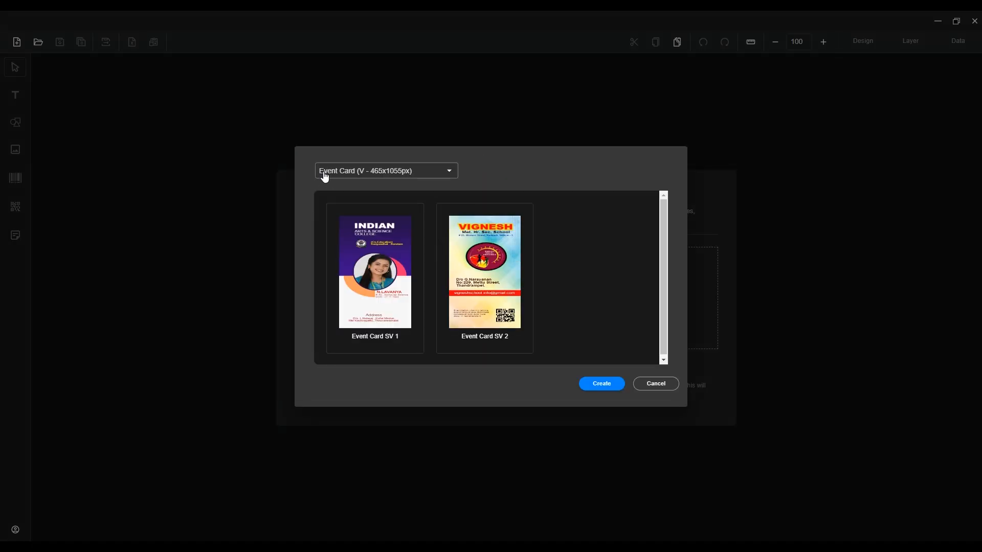
left_click(324, 176)
key("Down")
key("Return")
key("Down")
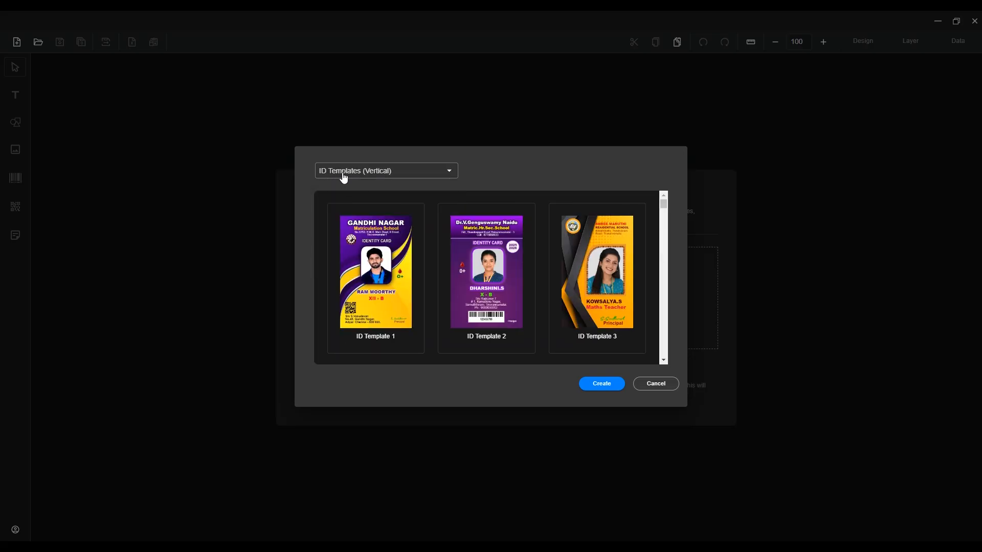
left_click(342, 177)
key("Down")
left_click(351, 224)
left_click(376, 293)
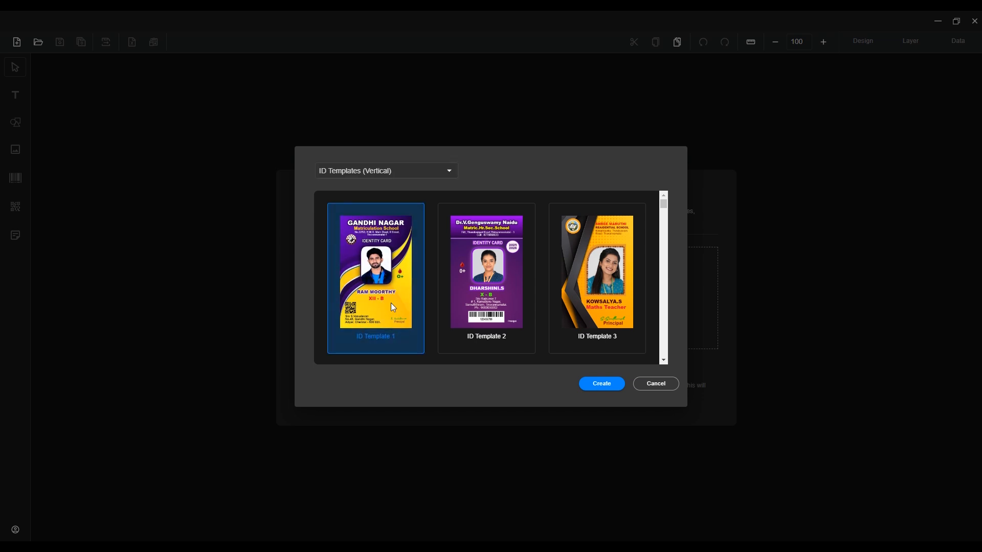
Create the card from the selected template, saving it as SID_001 in the 5.69x8.82 ID Card Vertical folder
left_click(600, 384)
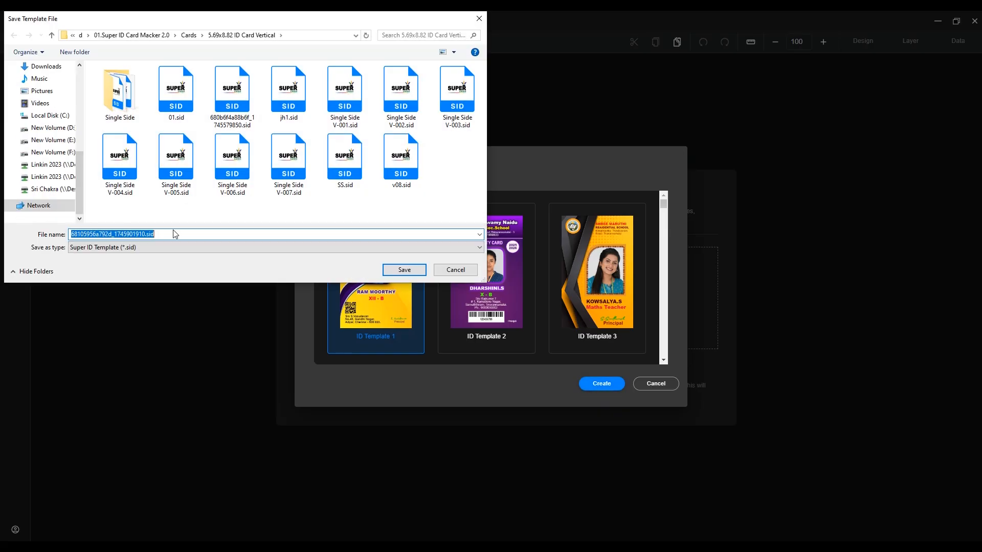
type("SID_001")
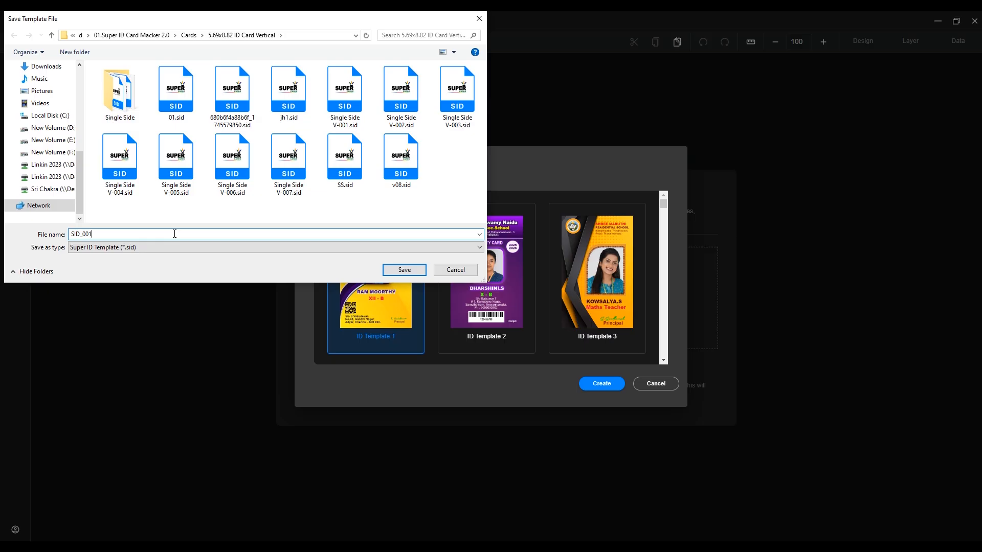
left_click(395, 272)
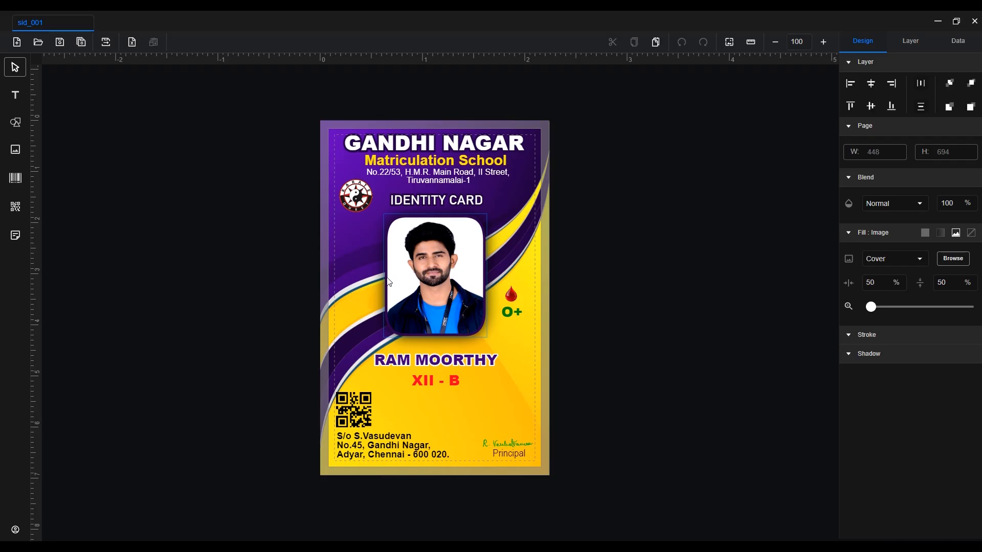
Open the ready-made design template choices for another new design
left_click(17, 42)
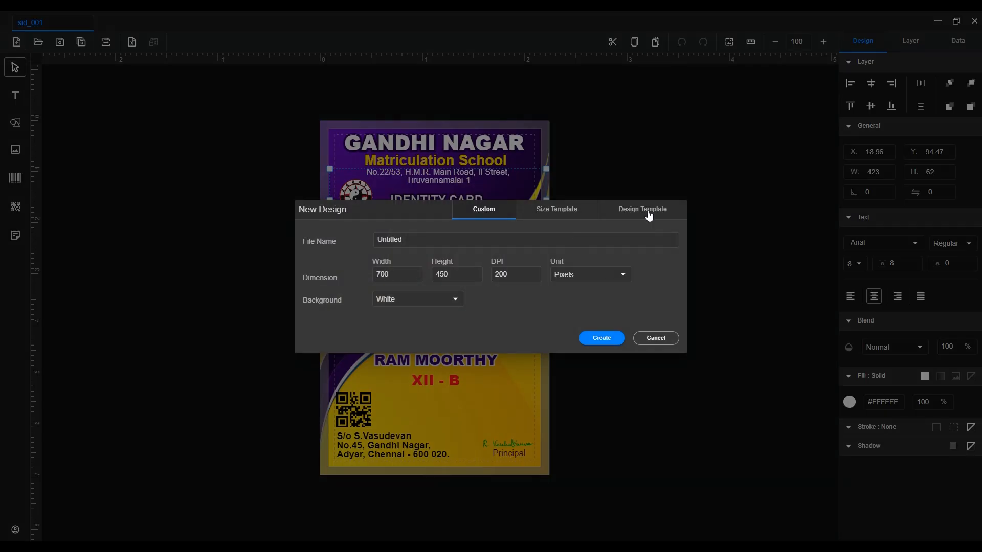
left_click(647, 212)
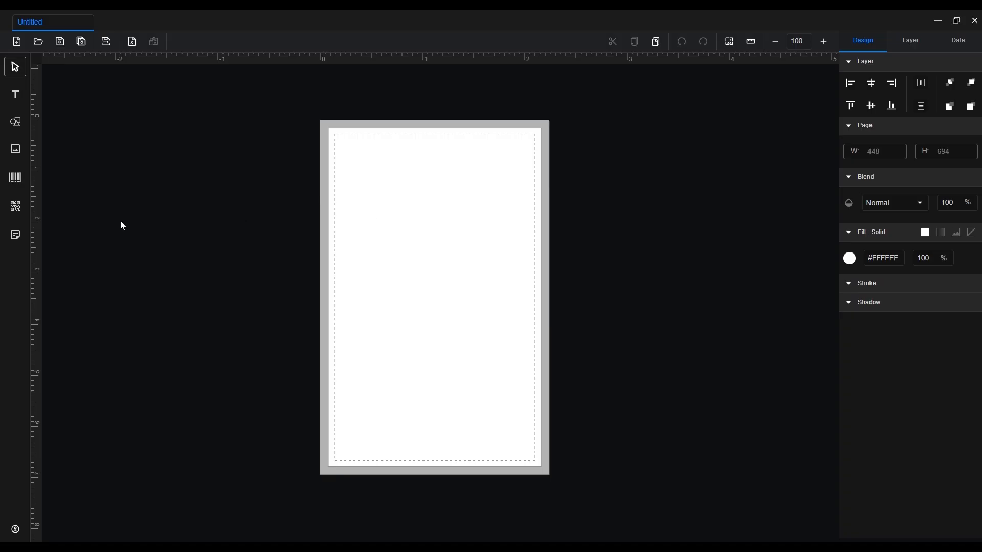
Add a text box at about X 63, Y 187 in the upper part of the blank Untitled card
left_click(15, 97)
left_click(352, 218)
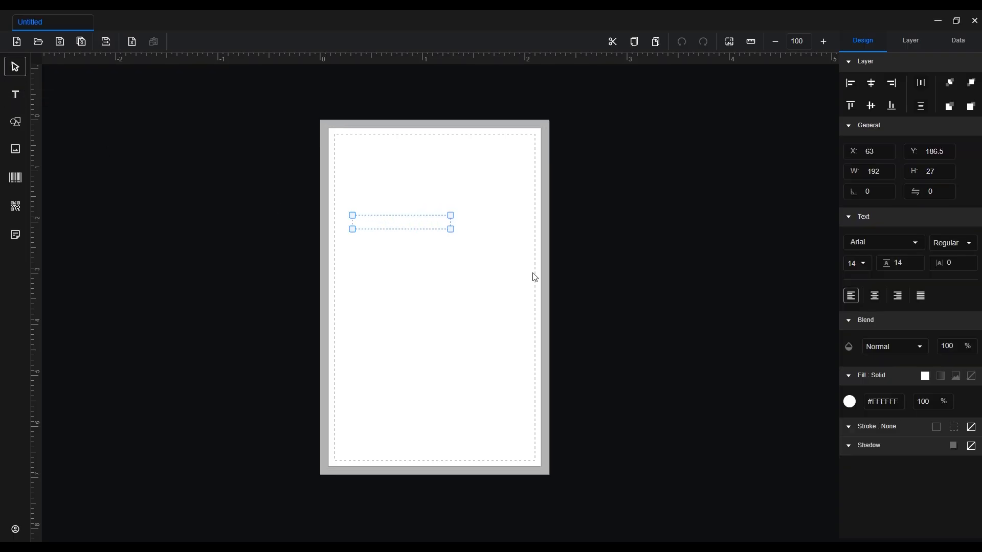
Resize the text box to about 295 by 83 and enter the text TEXT EFFECT in its editor
left_click(586, 303)
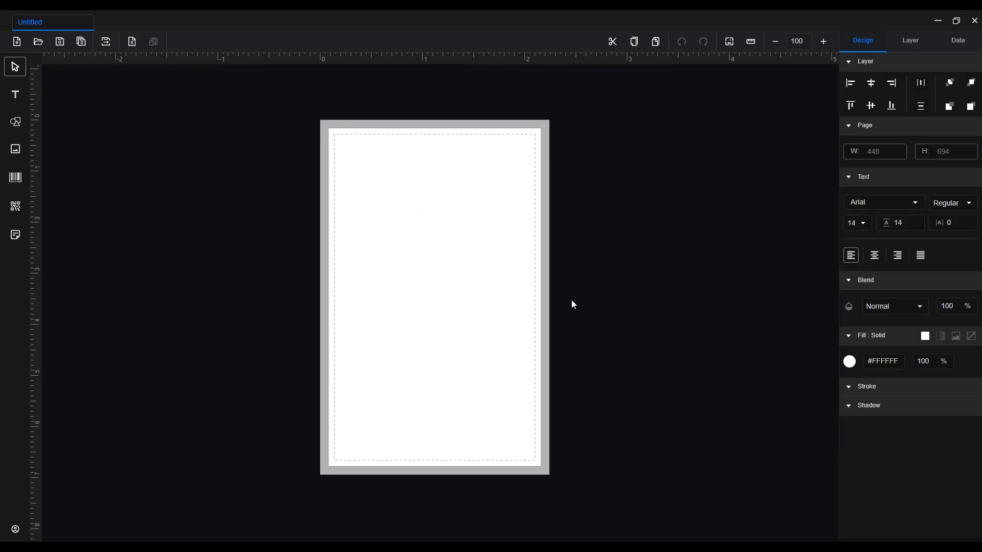
left_click(430, 236)
left_click_drag(410, 237, 414, 234)
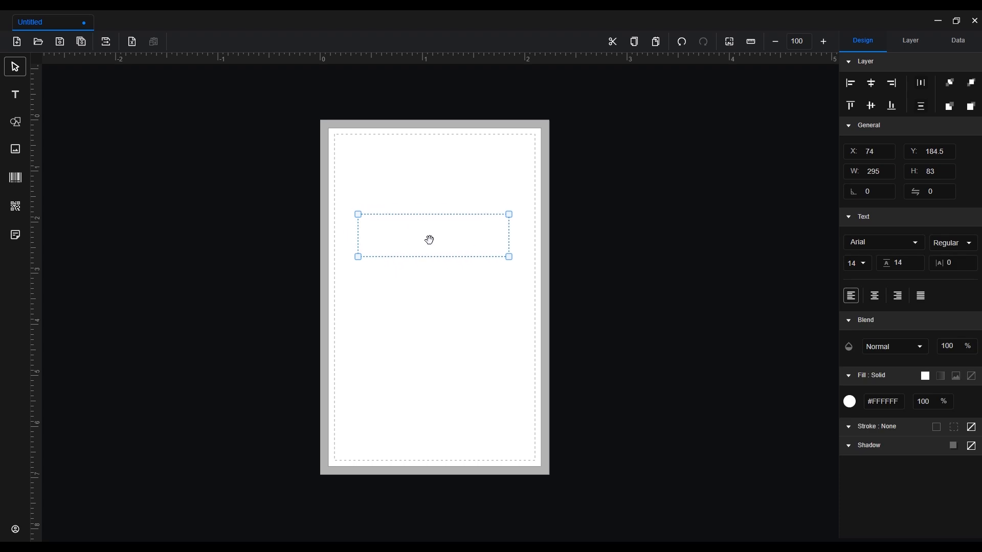
double_click(429, 240)
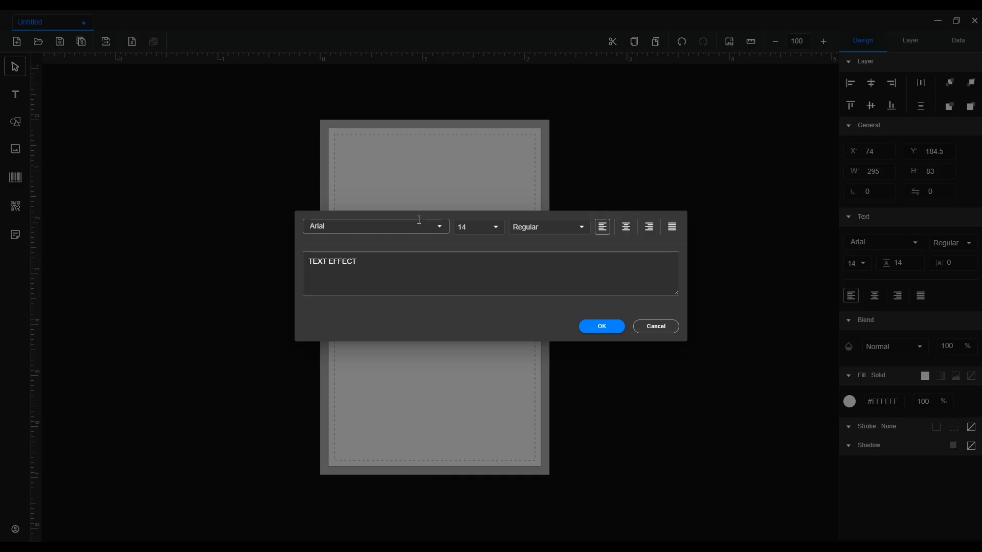
Format the TEXT EFFECT text with the Bahnschrift SemiCondensed font, size 20 and Bold weight
left_click(417, 225)
scroll(389, 276, "down", 3)
left_click(388, 263)
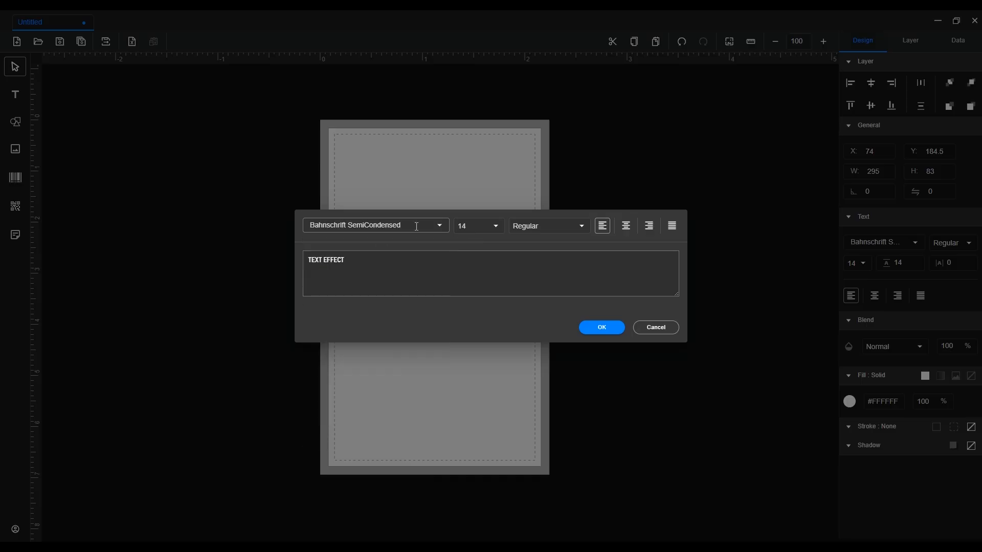
left_click(478, 219)
left_click(471, 273)
left_click(560, 220)
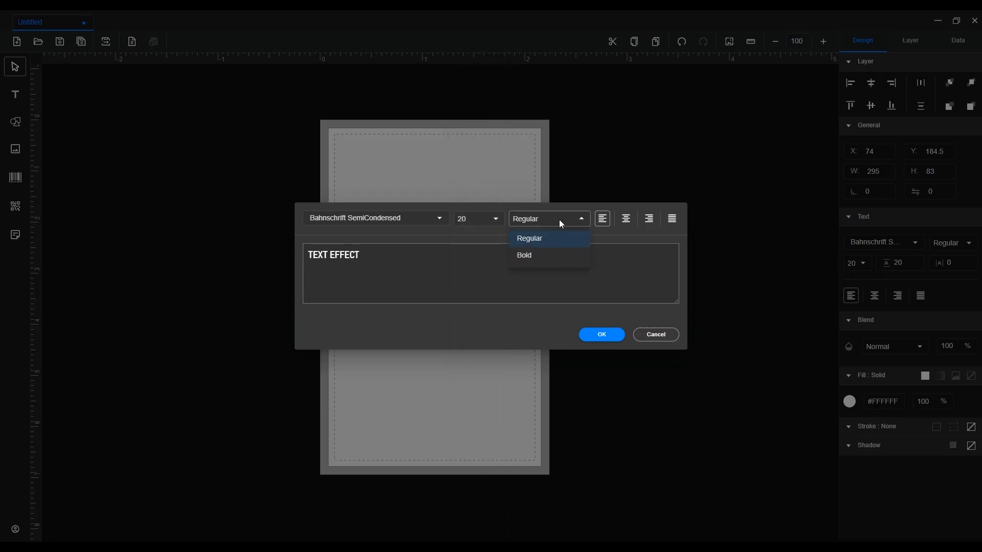
left_click(529, 256)
Try the right, justified and left alignments, settle on centred text and apply the text edits
left_click(627, 221)
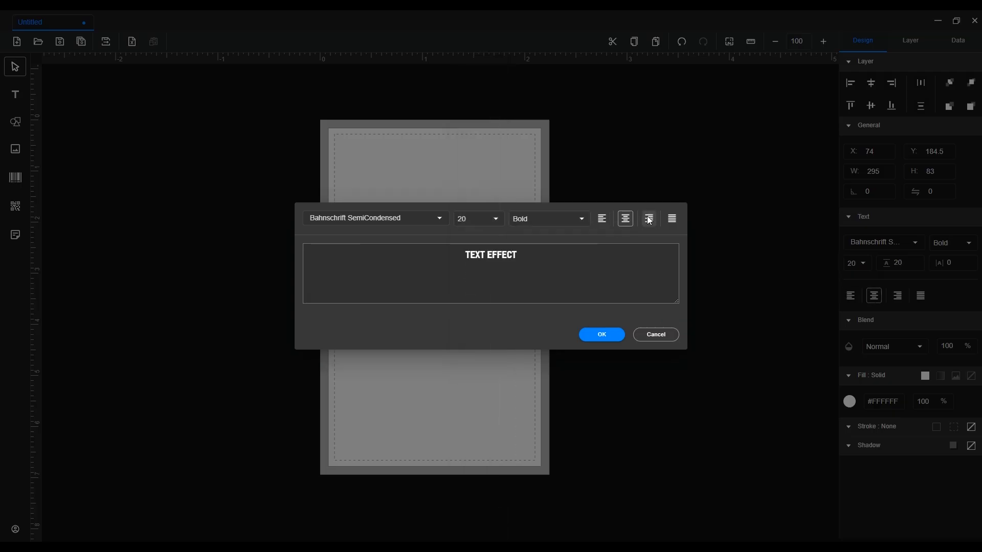
left_click(648, 220)
left_click(668, 223)
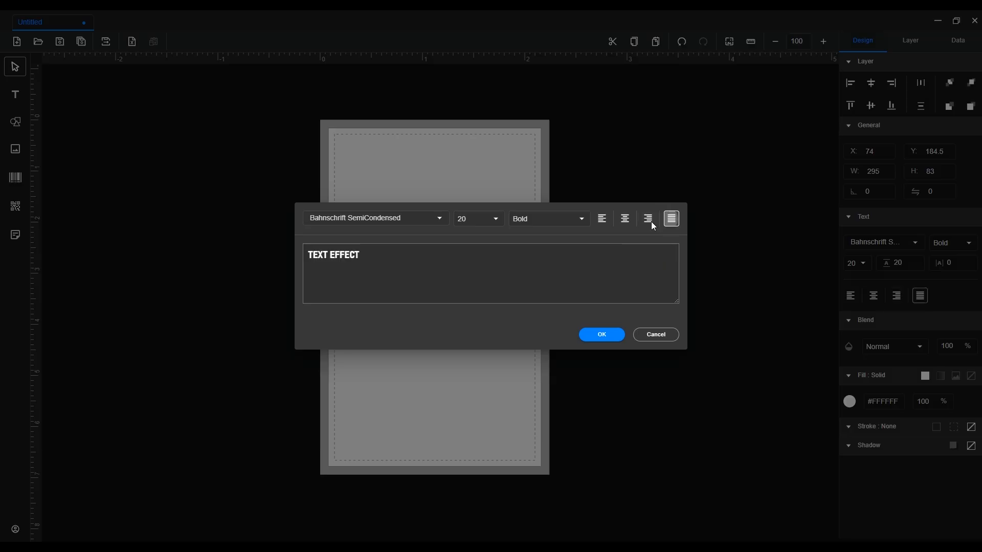
left_click(606, 223)
left_click(621, 219)
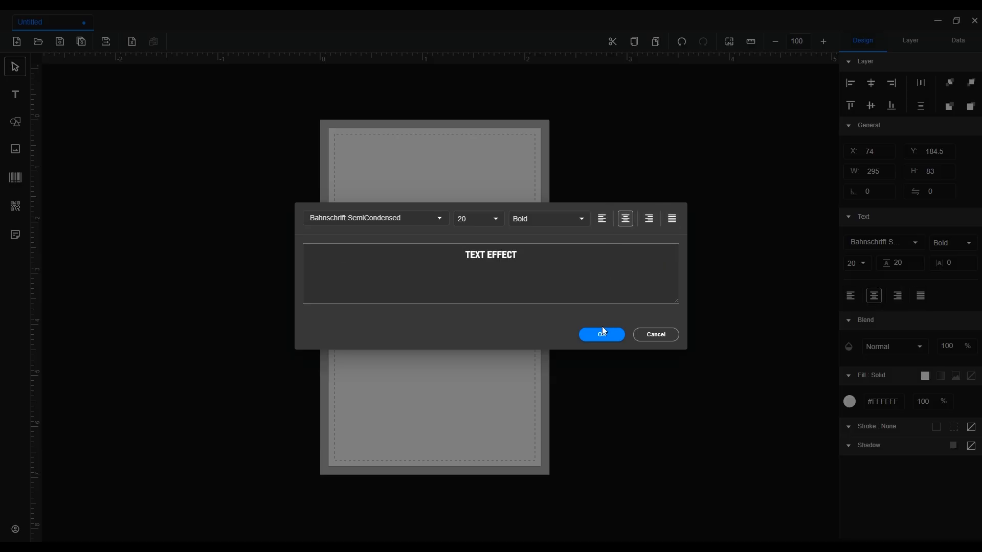
left_click(601, 333)
scroll(438, 247, "up", 6)
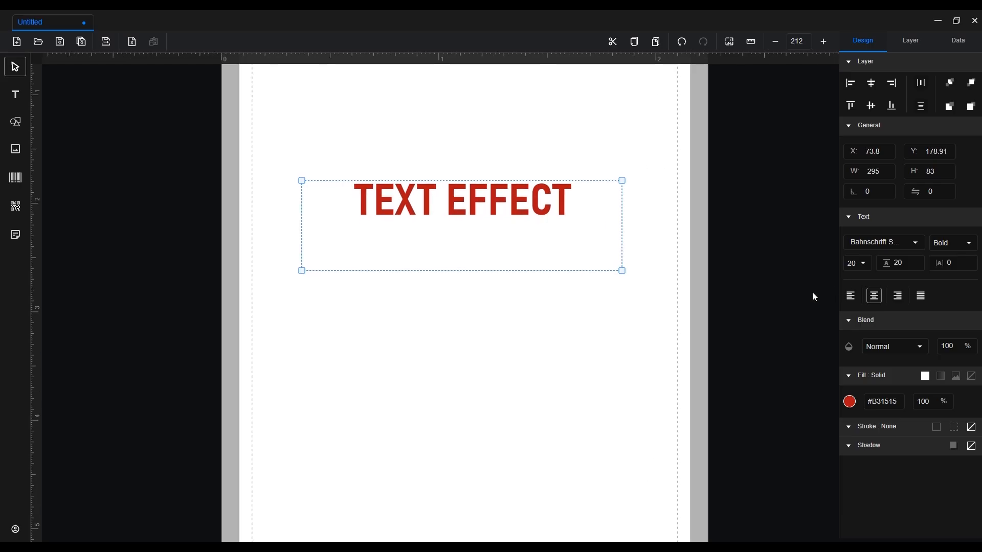
left_click(884, 241)
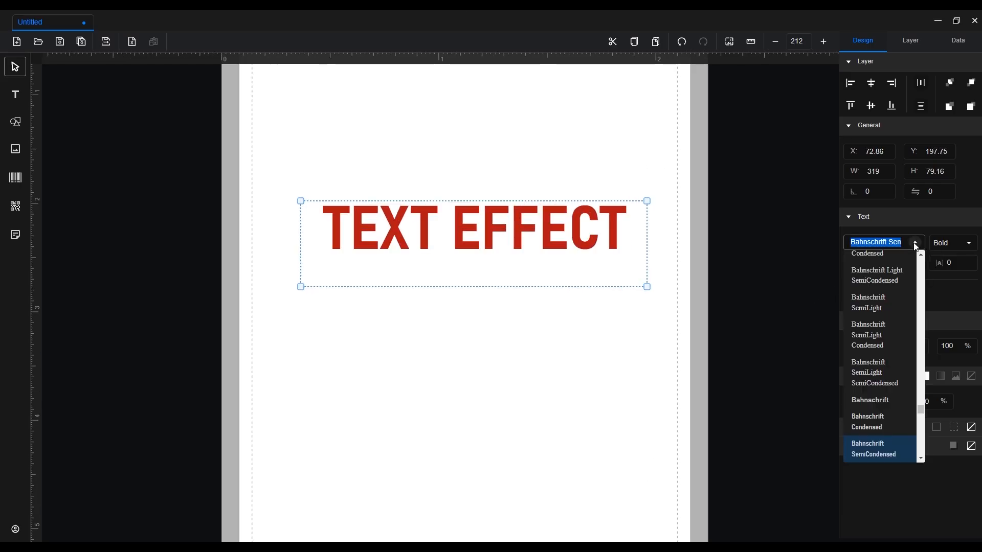
scroll(875, 384, "down", 3)
scroll(876, 384, "up", 3)
left_click(957, 245)
left_click(957, 244)
Try font sizes 19 and 17 on the TEXT EFFECT text and settle on size 18
left_click(859, 263)
left_click(857, 248)
left_click(852, 260)
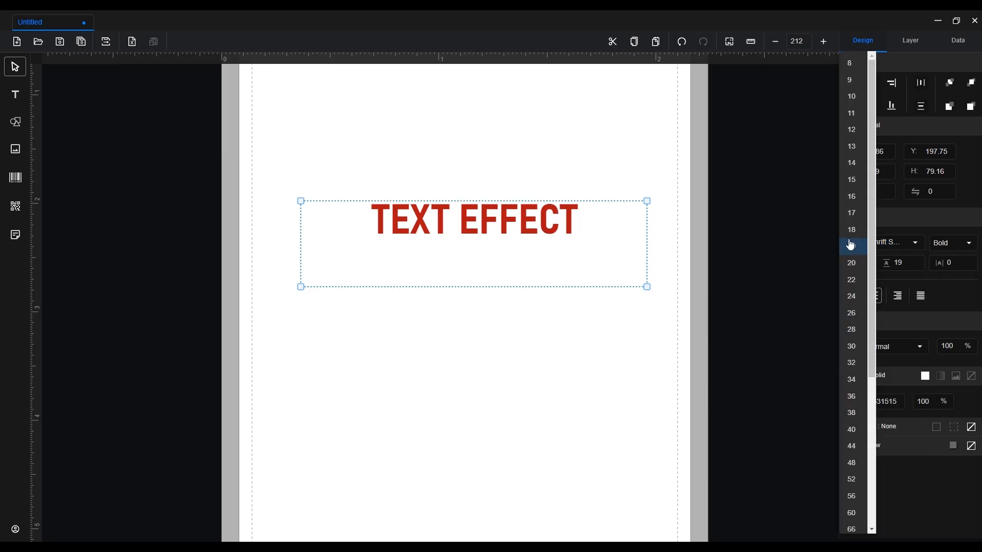
left_click(852, 213)
left_click(856, 265)
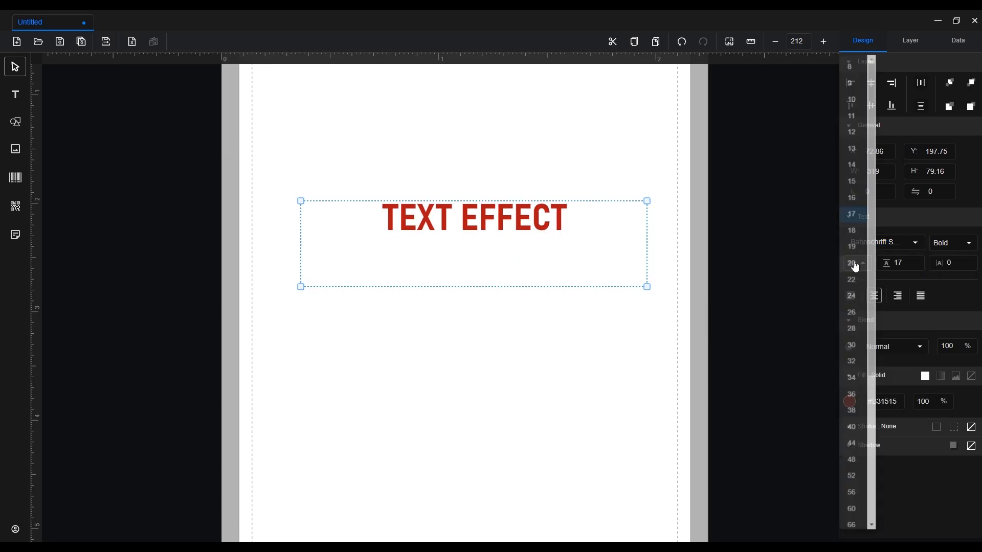
left_click(850, 230)
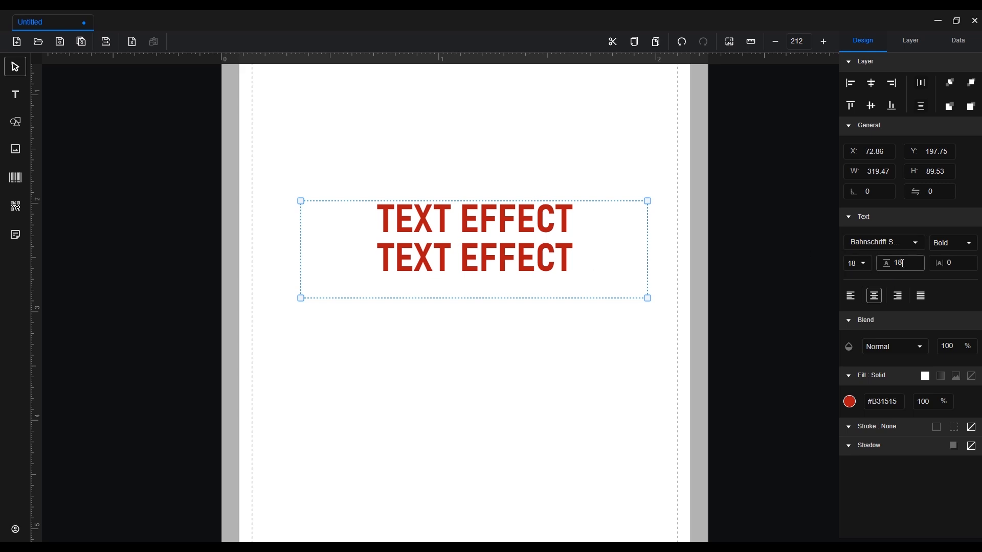
Try a line spacing of 22, restore it to 18, and set the letter spacing to 2
scroll(903, 264, "up", 4)
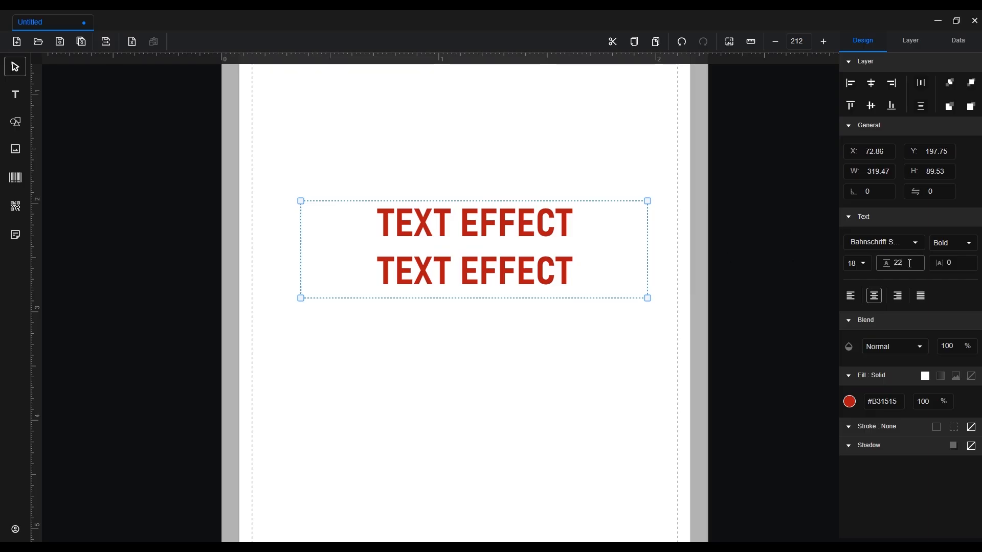
scroll(910, 264, "down", 4)
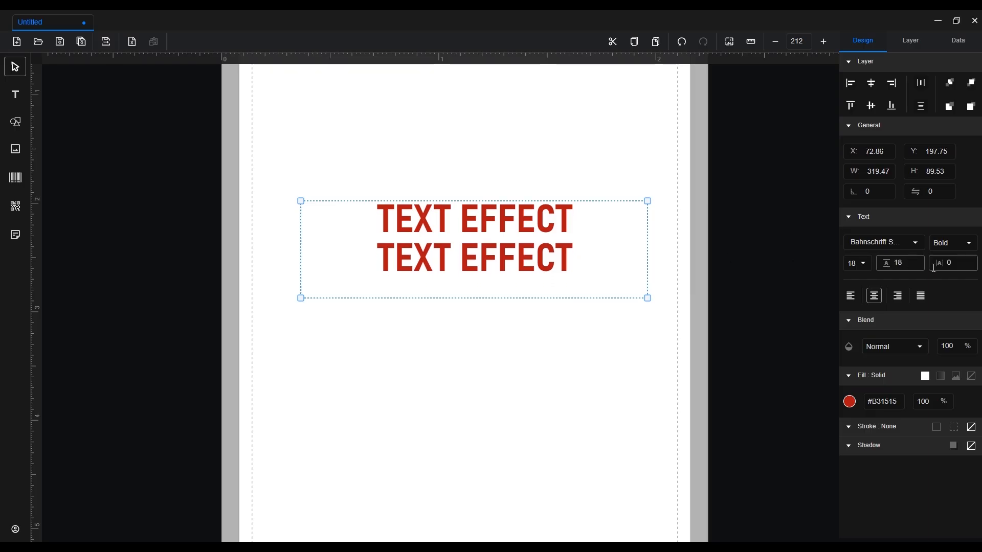
scroll(966, 269, "up", 3)
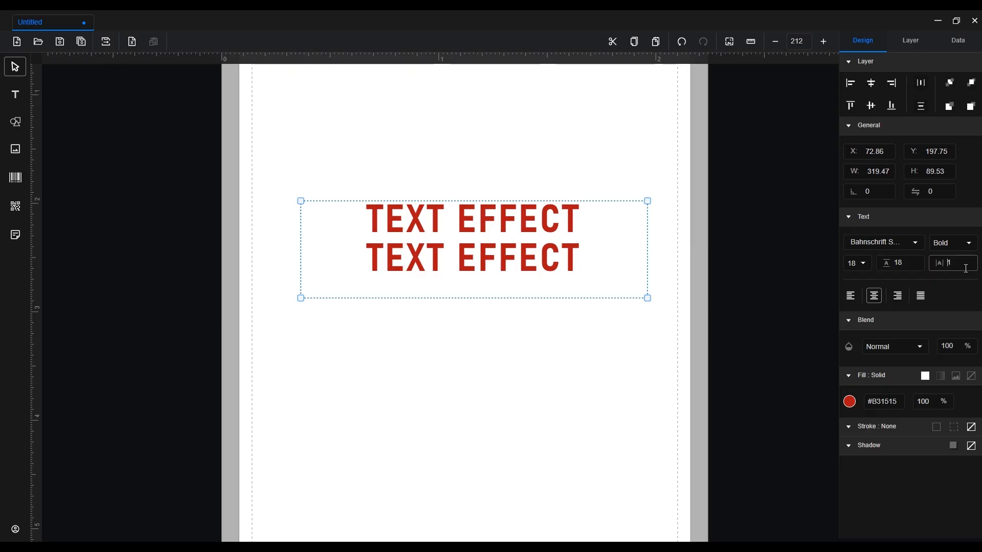
scroll(966, 268, "up", 3)
scroll(966, 268, "down", 4)
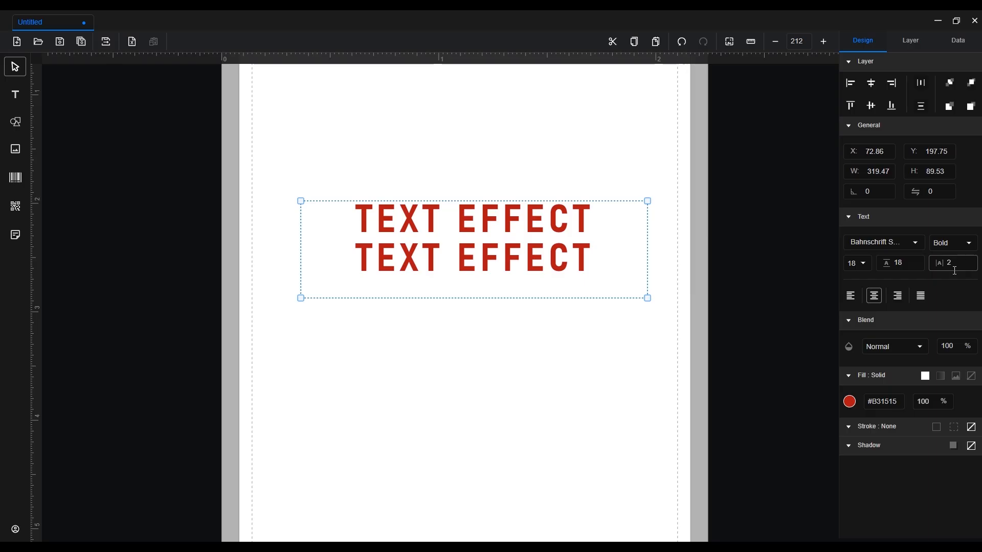
Try left, centred, right and justified alignment on the text directly on the card
left_click(851, 296)
left_click(874, 296)
left_click(897, 295)
left_click(921, 297)
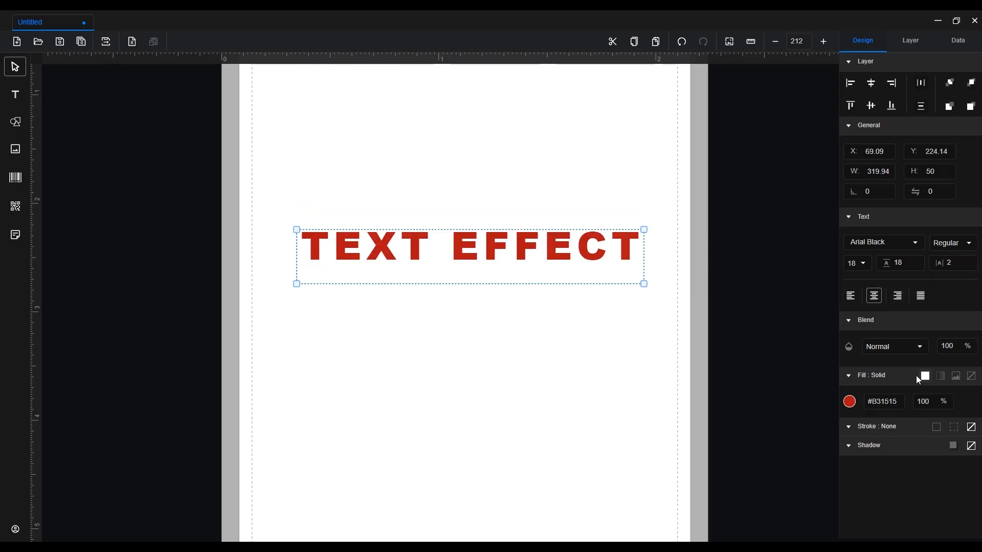
Try different hues for the text's solid fill, including olive #9DB315, and return to red #B31515
left_click(848, 403)
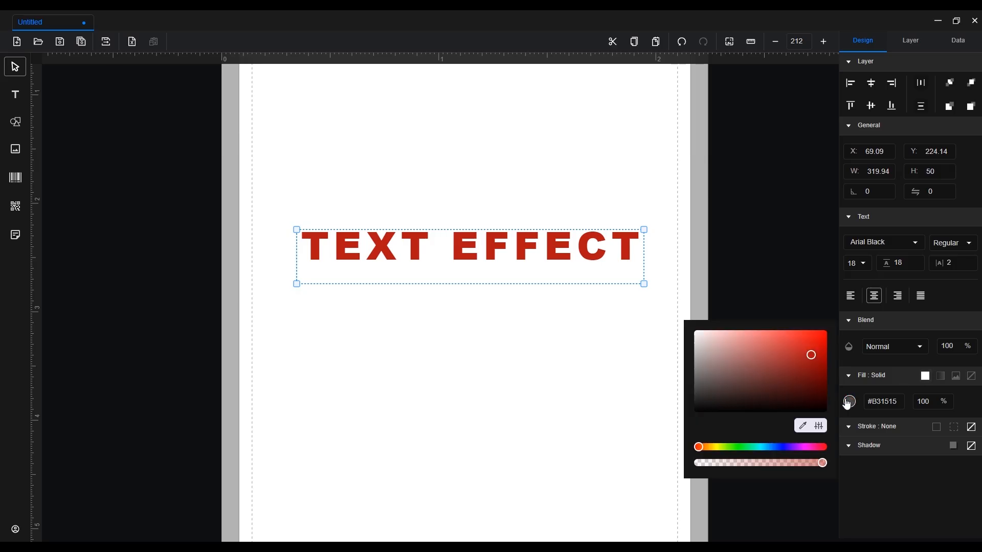
left_click(721, 447)
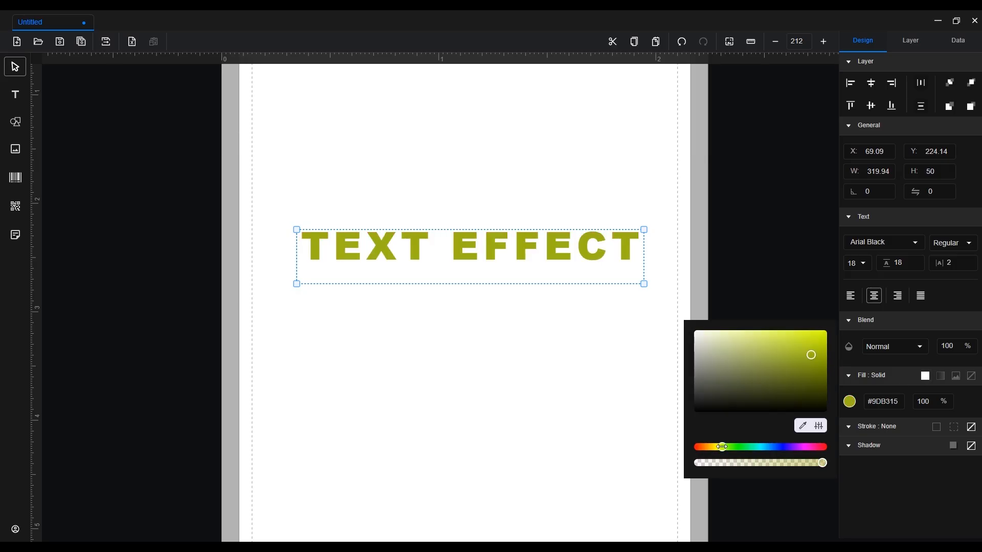
left_click(754, 447)
left_click_drag(796, 446, 698, 446)
Sample fill colours for the text with the eyedropper and adjust the shade to dark blue #062C78
left_click(803, 427)
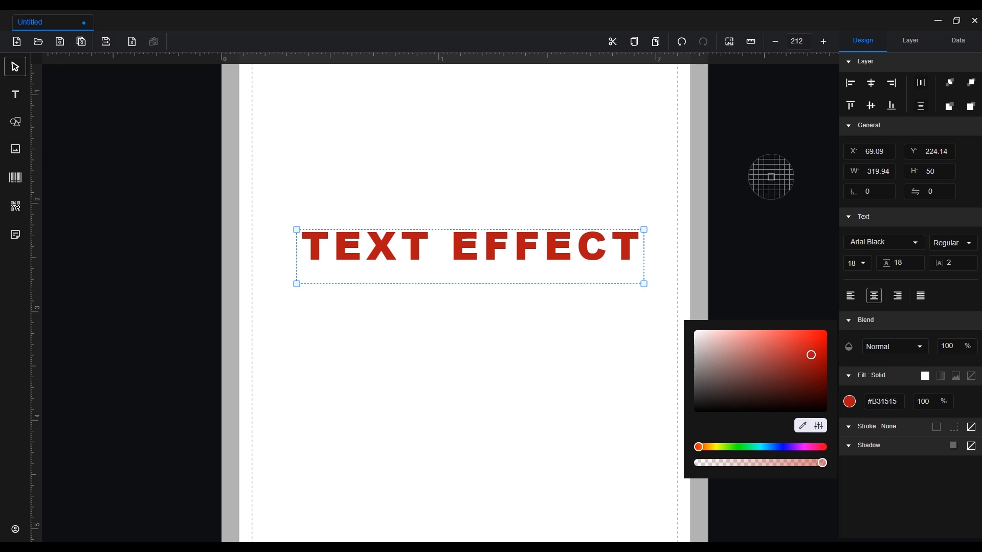
left_click(864, 45)
left_click(803, 426)
left_click(765, 309)
left_click(815, 370)
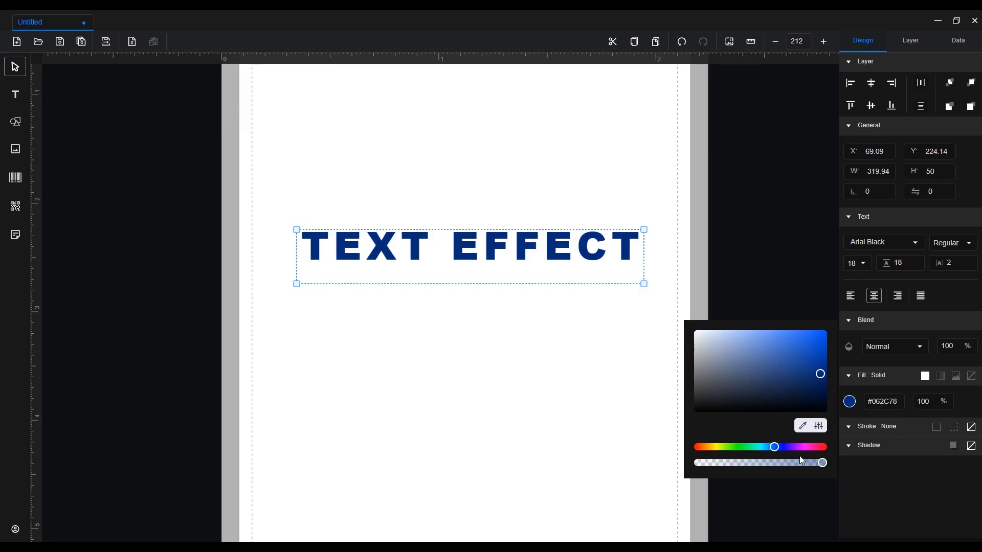
mouse_move(821, 462)
left_mouse_down()
mouse_move(756, 460)
mouse_move(820, 461)
left_mouse_up()
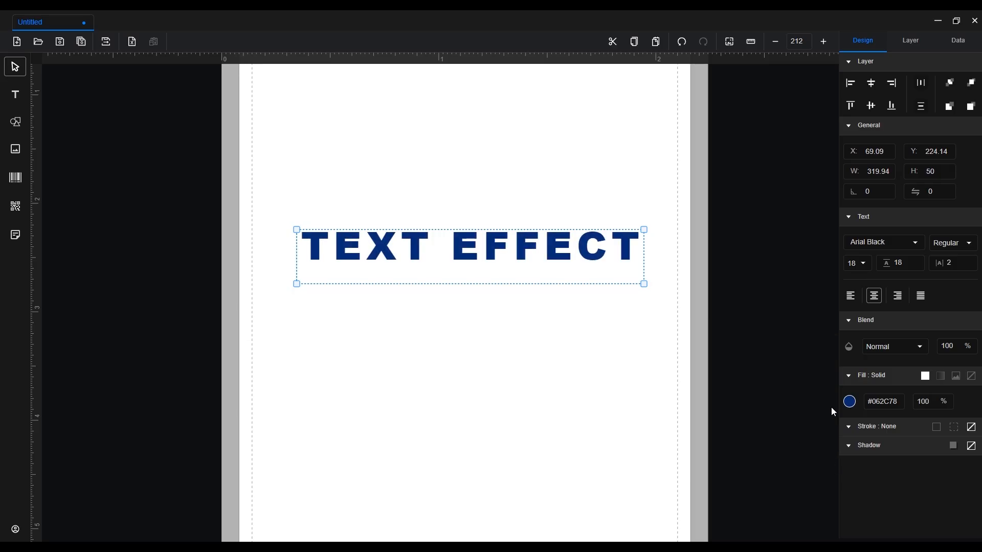
Adjust the saturation, lightness and brightness of the text's fill to get the brighter blue #0843BA
left_click(850, 402)
left_click(817, 428)
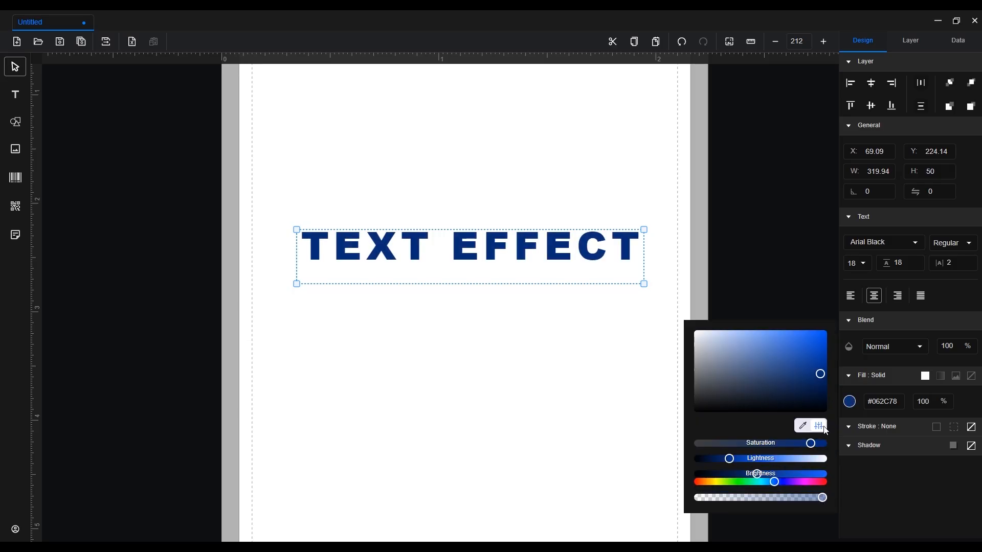
left_click_drag(812, 447, 800, 424)
left_click_drag(733, 434, 788, 450)
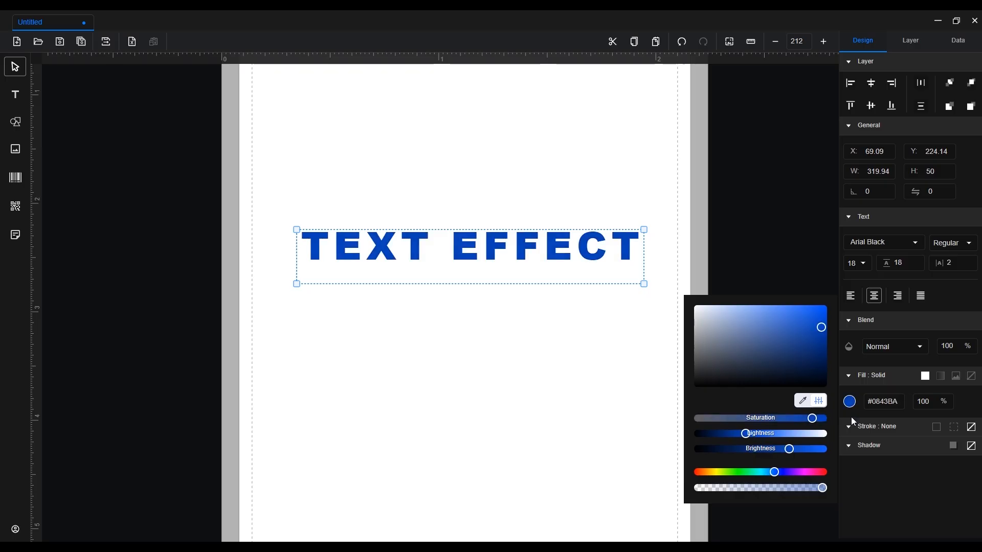
Set the text's solid fill to the hex colour #088888
left_click_drag(898, 402, 879, 403)
type("00808")
type("00")
type("88888")
left_click(936, 405)
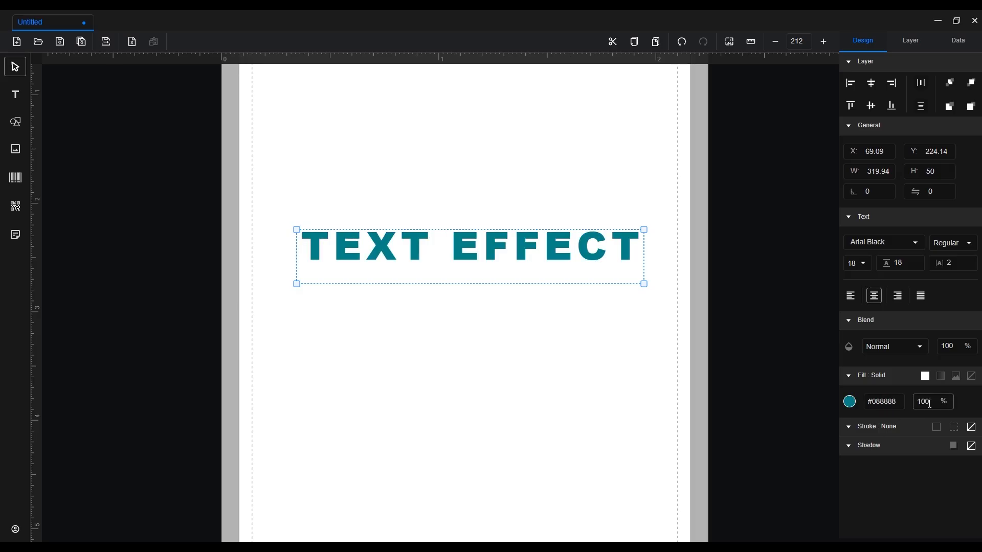
left_click(897, 398)
Apply a linear gradient fill to the text, with a teal start colour and a dark blue end colour
left_click(940, 377)
left_click(849, 401)
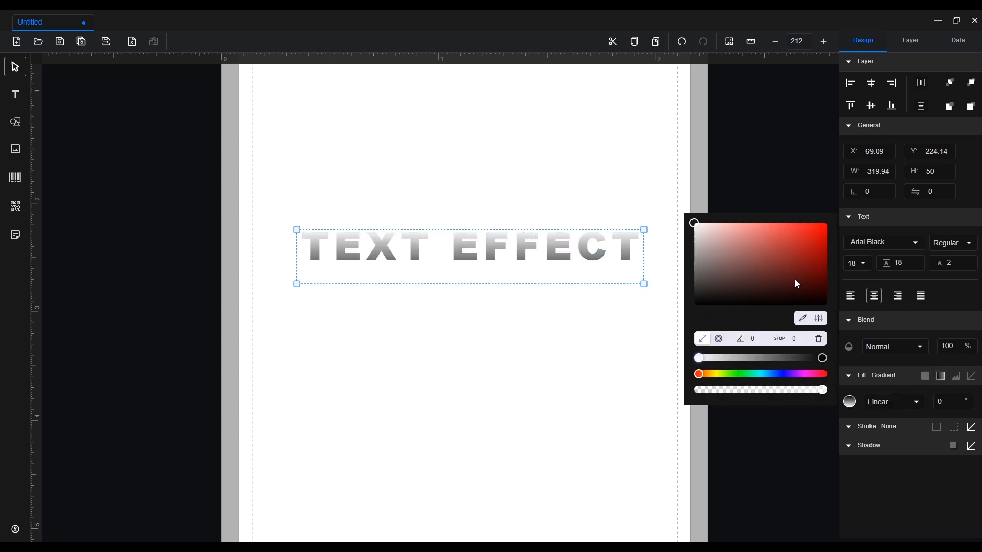
left_click(822, 357)
left_click_drag(736, 374, 781, 374)
left_click(698, 358)
left_click_drag(696, 374, 762, 374)
left_click(949, 382)
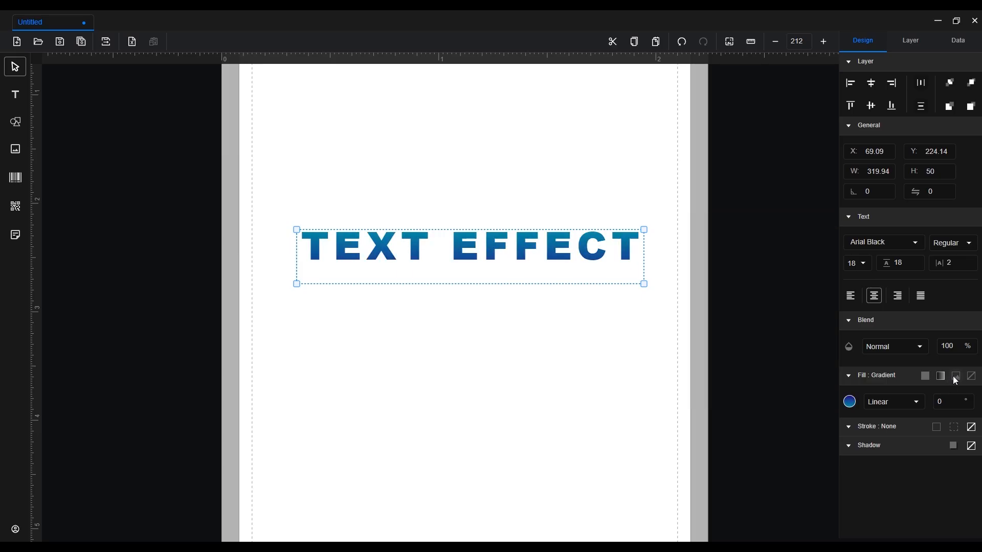
Fill the text with the image 9fec8c267abbadcec62d408edc92489e.jpg from the Downloads folder
left_click(954, 377)
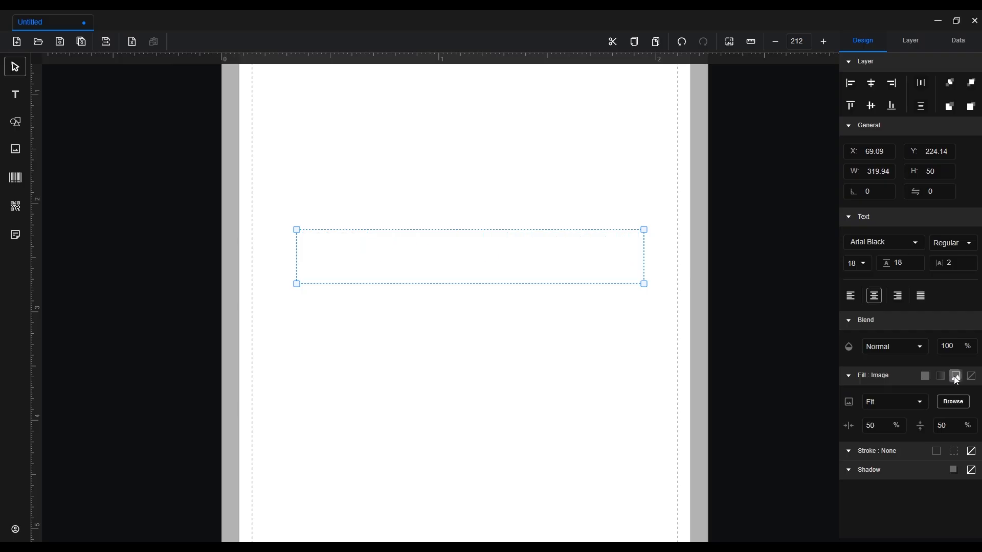
left_click(953, 401)
left_click(401, 152)
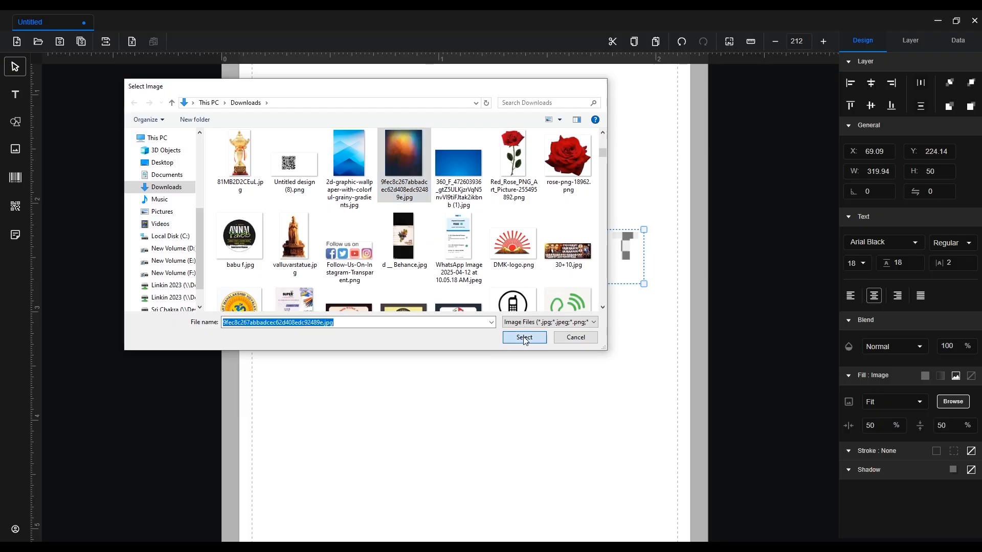
left_click(524, 337)
Try the Fill and Cover modes for the text's image fill, and return the text to the gradient fill
left_click(911, 410)
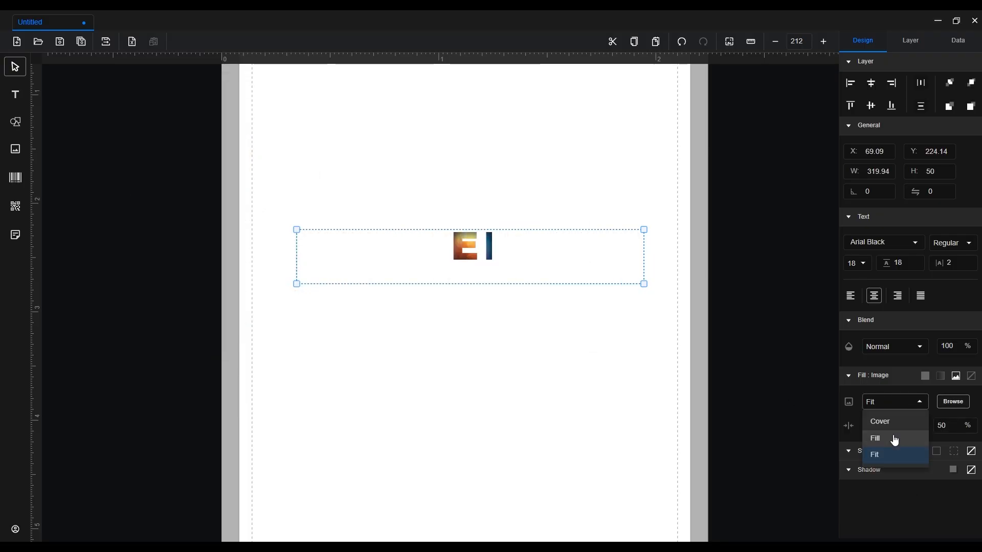
left_click(875, 438)
left_click(879, 402)
left_click(881, 424)
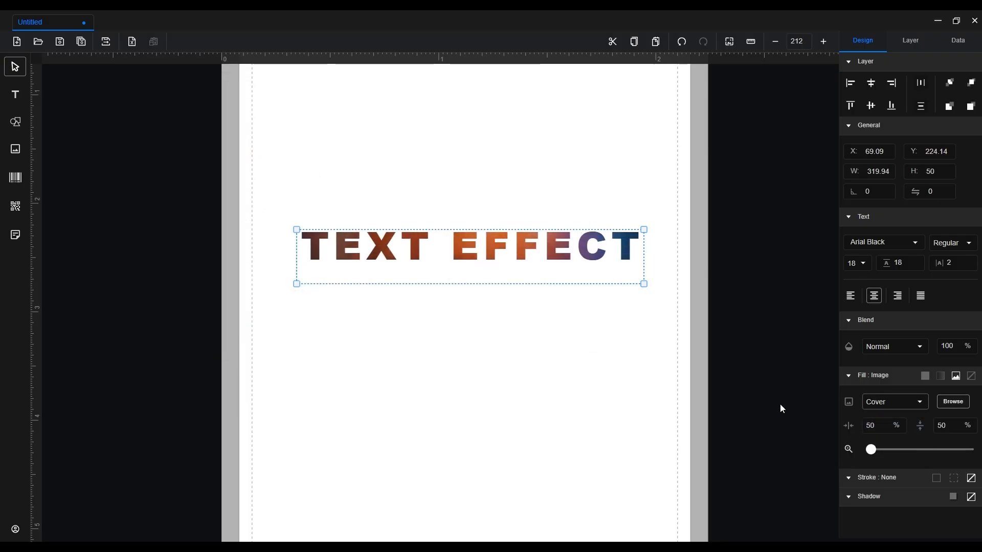
left_click(940, 377)
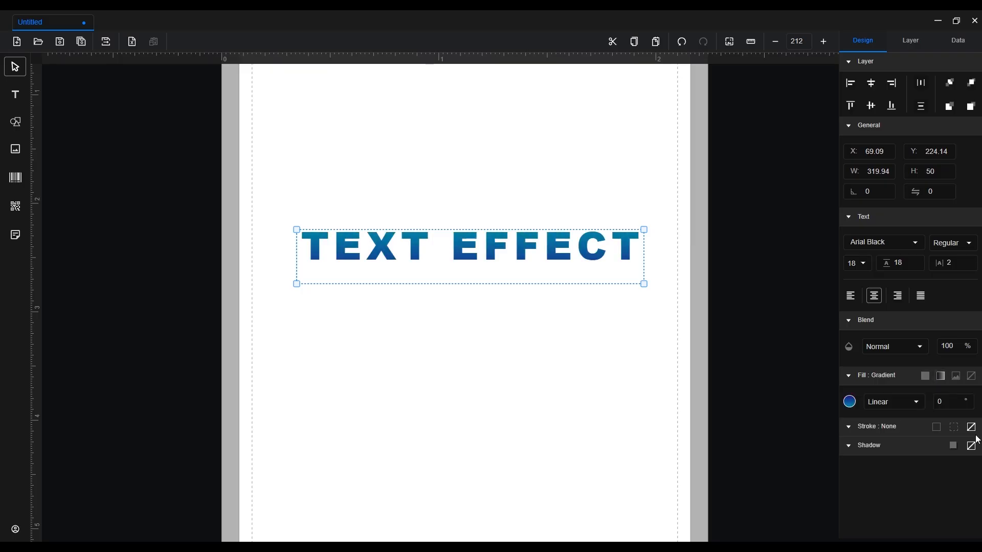
Add a solid black stroke to the text and set its width to 3
left_click(936, 427)
scroll(494, 257, "up", 4)
scroll(494, 257, "up", 1)
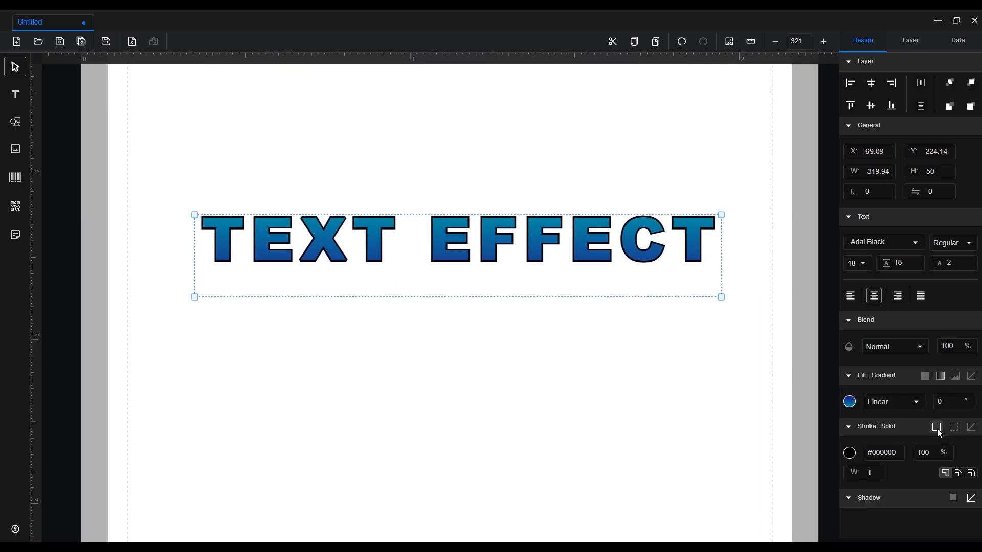
double_click(878, 472)
type("3")
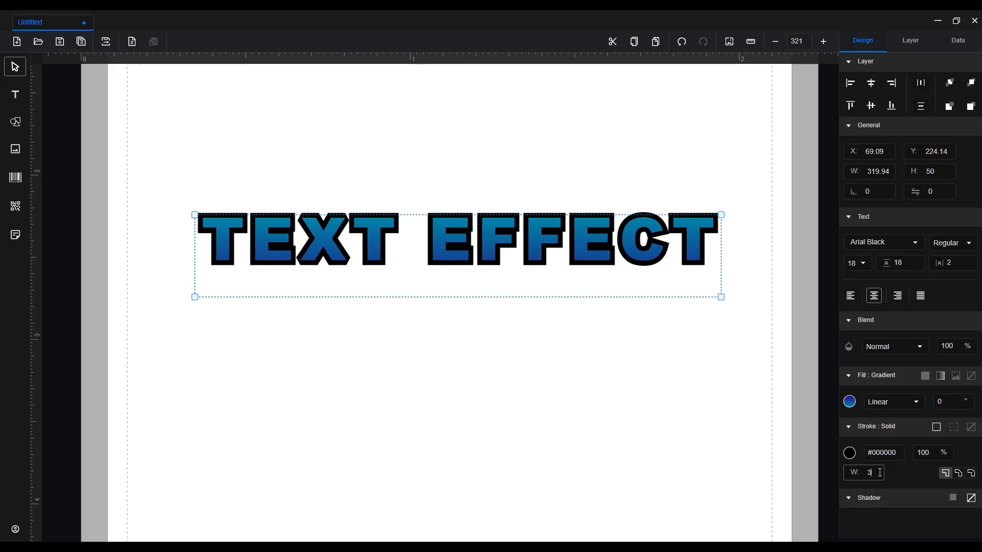
Change the text's stroke colour to a very dark red, #200101
scroll(382, 263, "up", 2)
left_click(849, 453)
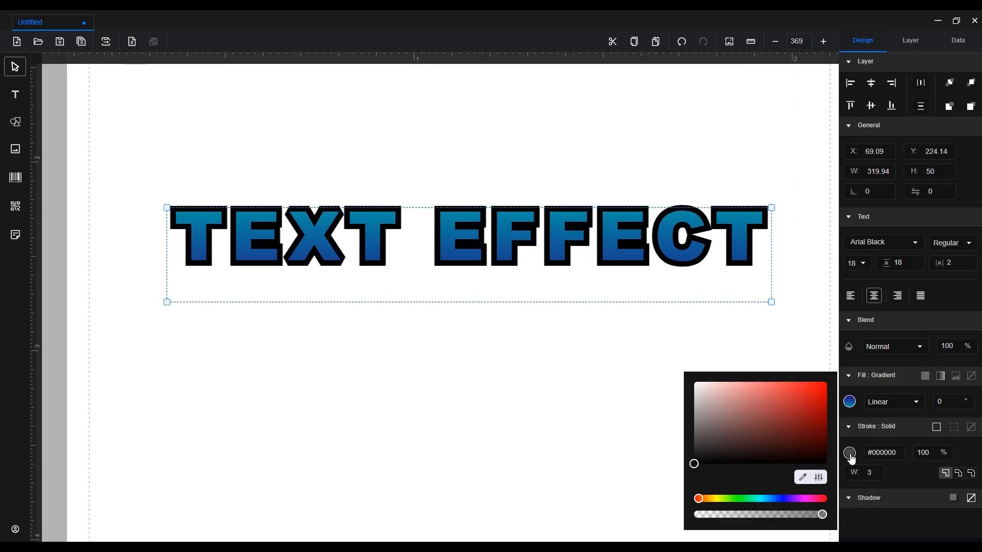
left_click(817, 417)
left_click(793, 499)
left_click_drag(818, 417, 823, 450)
left_click_drag(793, 498, 695, 498)
Increase the text's stroke width to 8
left_click(872, 472)
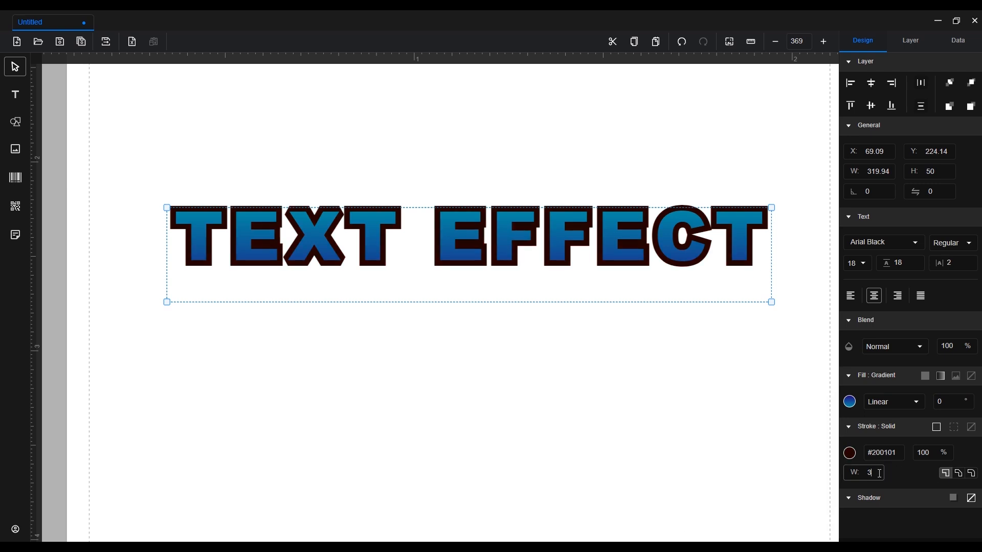
key("Down")
key("Up")
key("Up")
key("Up")
key("Up")
key("Up")
key("Up")
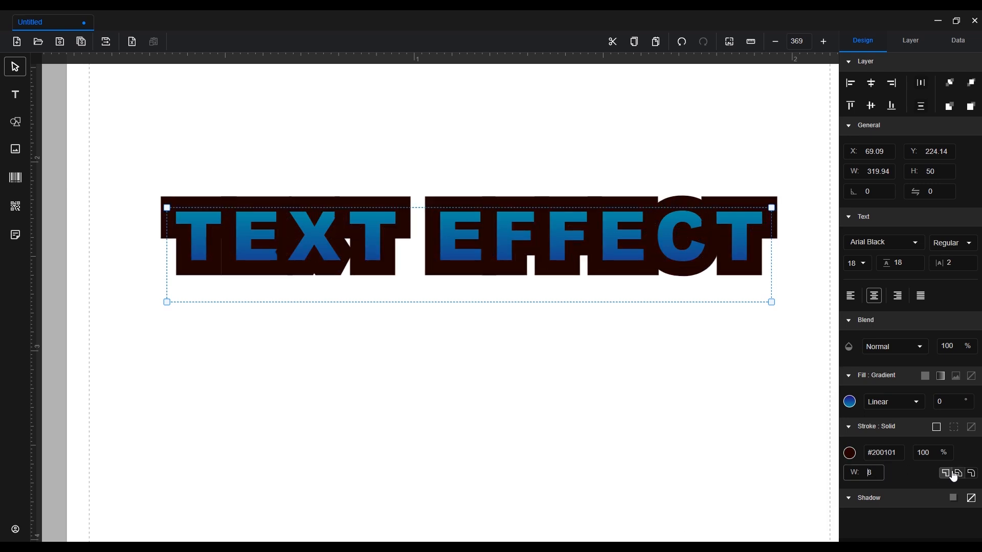
Try the beveled and rounded corner joins on the text's stroke, and return to sharp corners
left_click(957, 475)
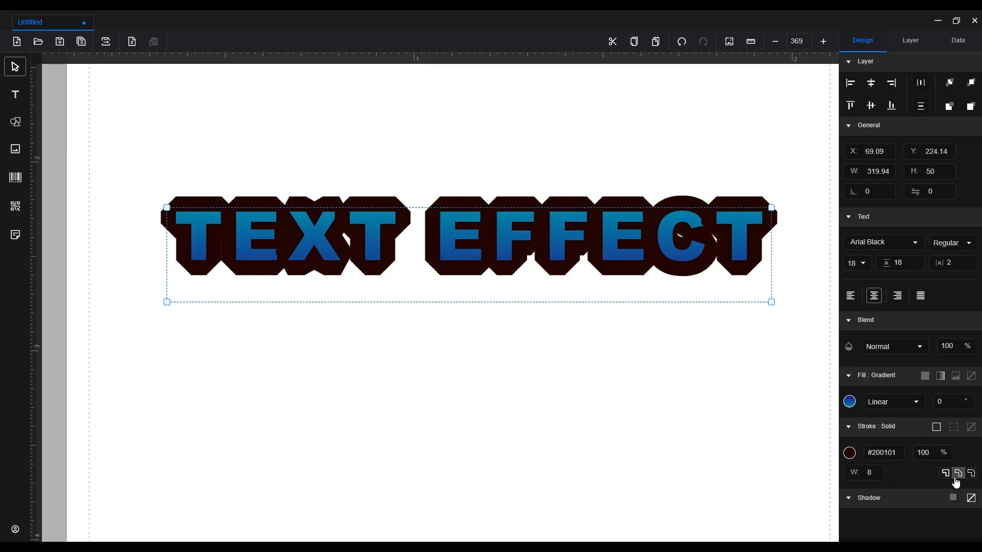
left_click(972, 474)
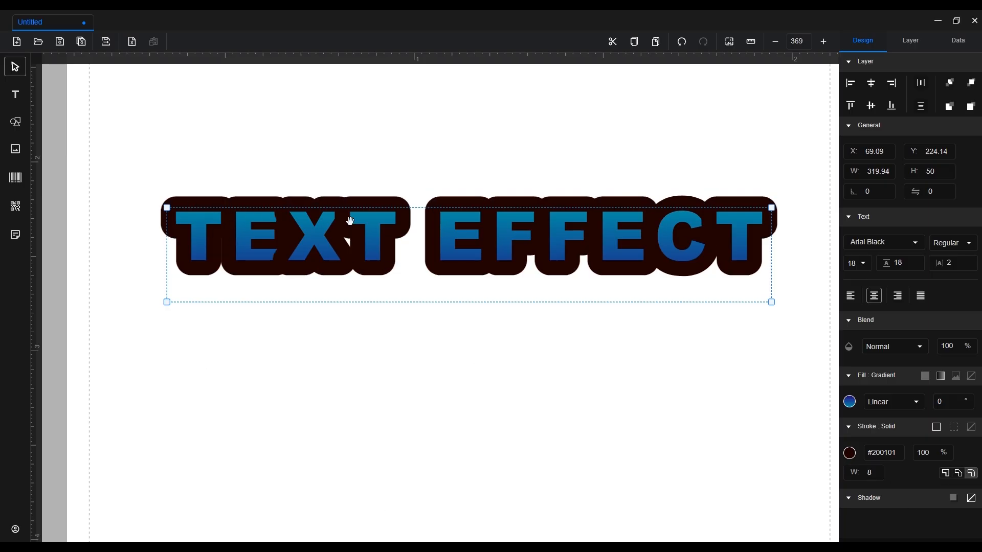
left_click(945, 473)
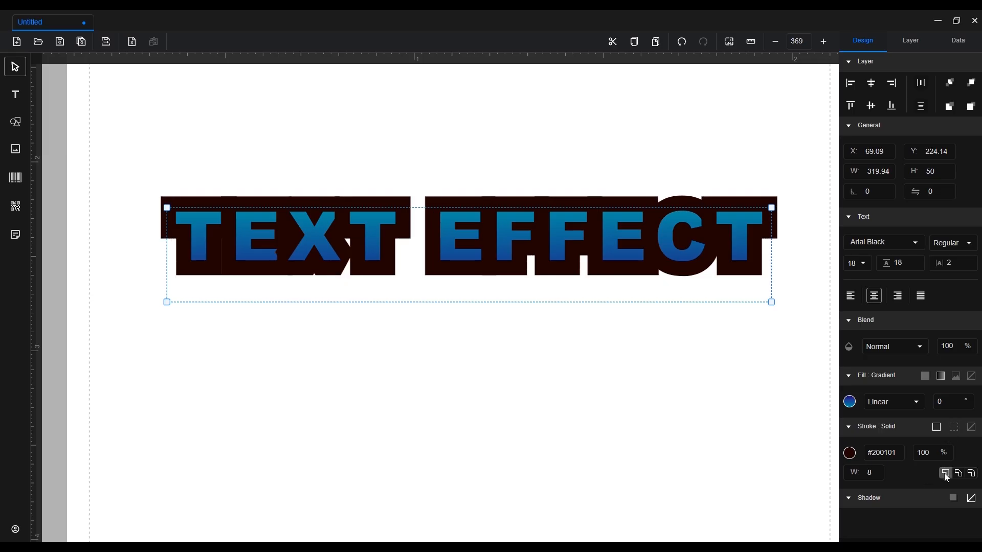
Make the text's stroke dashed, with a width of 1 and a dash value of 1
left_click(953, 427)
double_click(872, 473)
type("7")
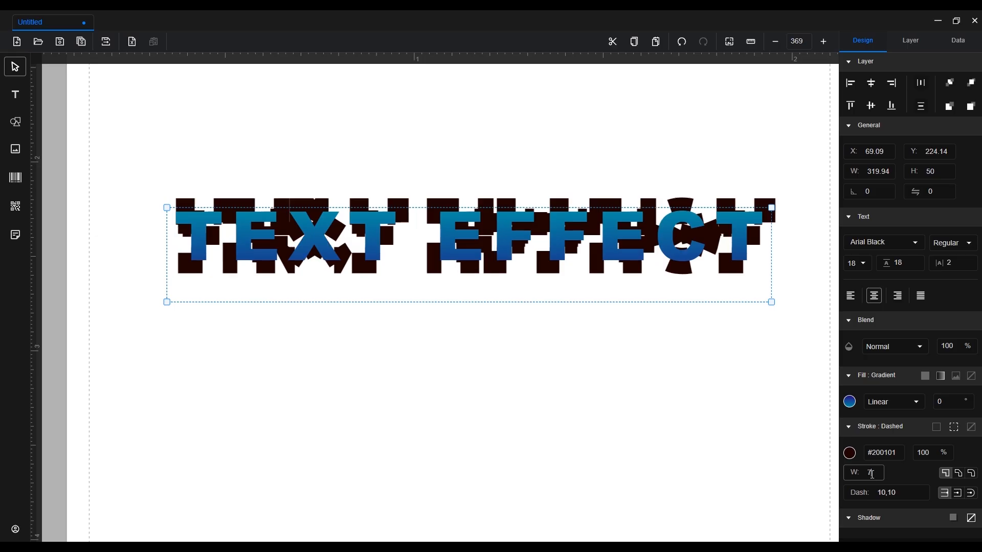
key("BackSpace")
type("1")
left_click(904, 492)
key("ctrl+a")
type("1")
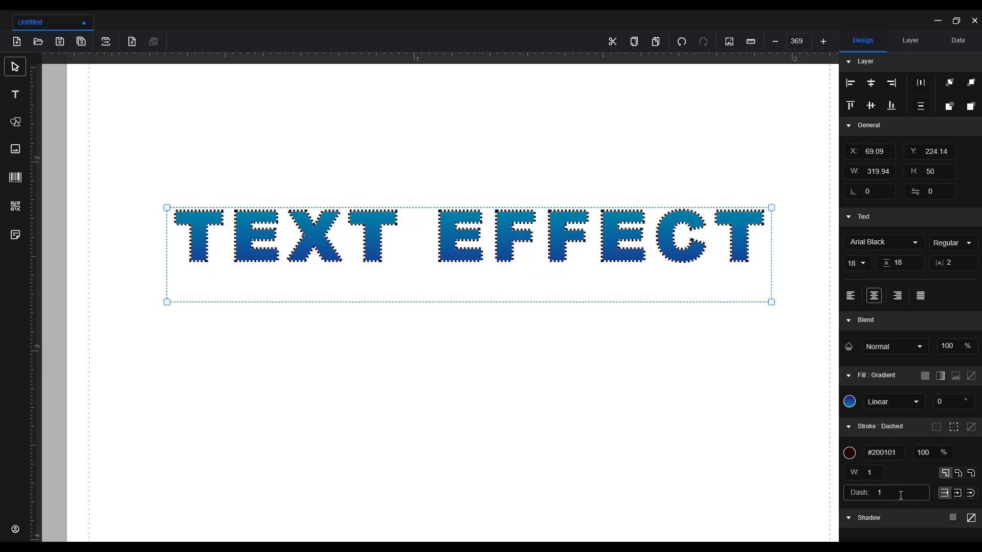
Set the dashed stroke's colour to dark blue #051949 and try a different dash cap style
left_click(850, 453)
left_click(775, 498)
left_click(824, 390)
left_click(818, 440)
scroll(678, 235, "up", 3)
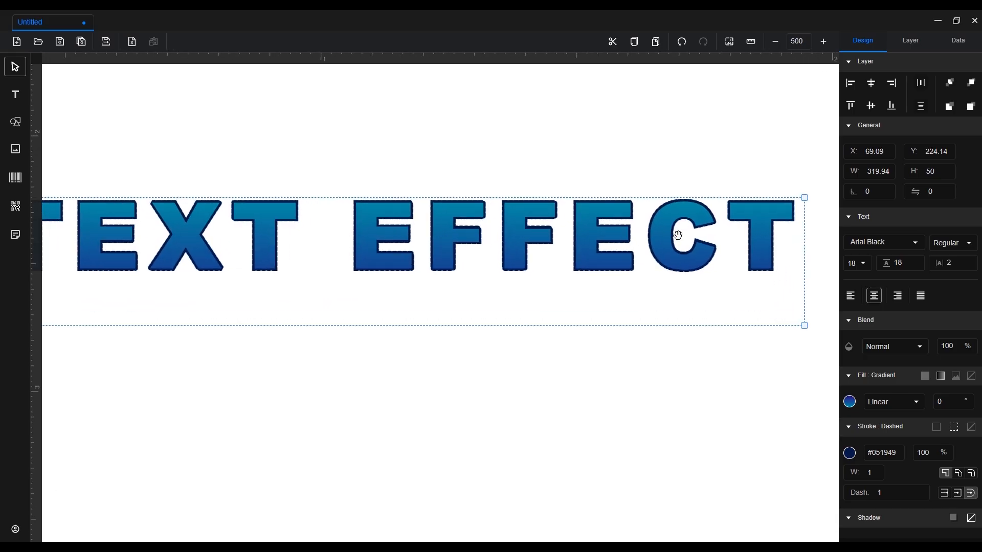
left_click(957, 493)
scroll(609, 355, "down", 1)
Remove the text's dashed stroke and reapply it as a solid stroke
left_click(971, 426)
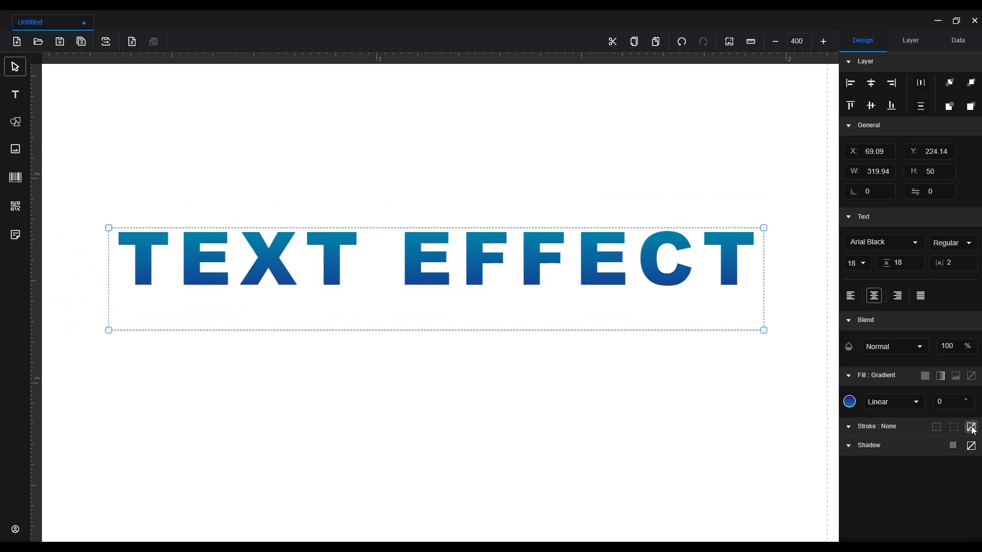
left_click(936, 426)
Add a black shadow to the text with a blur of 0
left_click(952, 497)
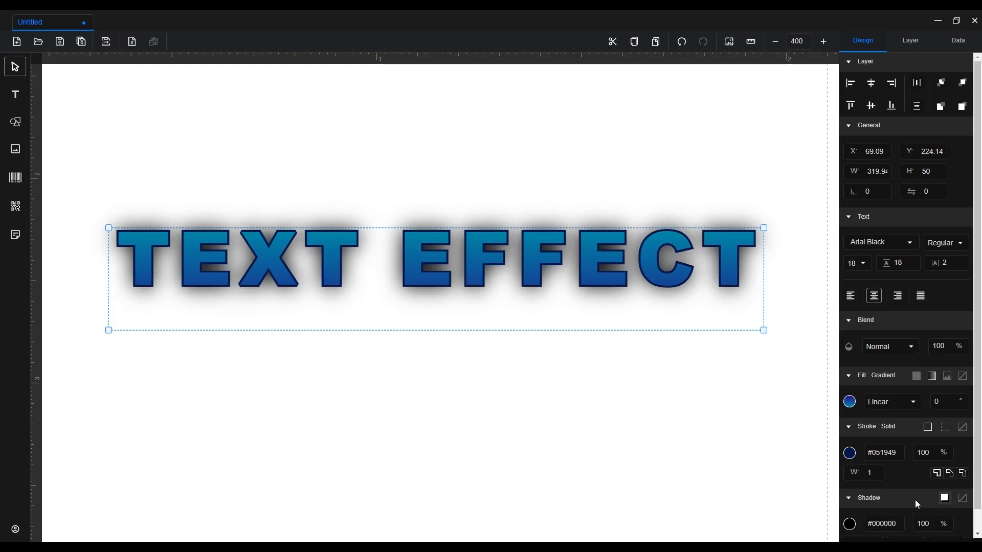
scroll(915, 499, "down", 1)
double_click(884, 522)
type("0")
Set the text shadow's X offset to -3 and try a Y offset of 1
double_click(916, 523)
type("-24")
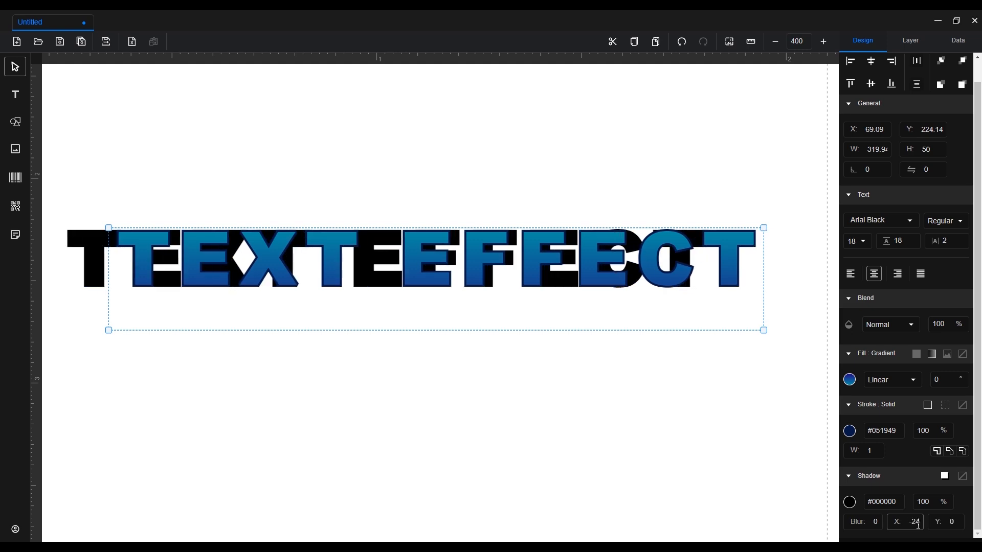
key("Up")
key("Up")
key("Up")
key("Up")
key("Up")
key("Up")
key("Up")
key("Up")
key("Up")
key("Up")
key("Up")
key("Up")
key("Up")
key("Up")
key("Up")
key("Up")
key("Up")
key("Up")
key("Up")
key("Up")
double_click(959, 524)
type("1")
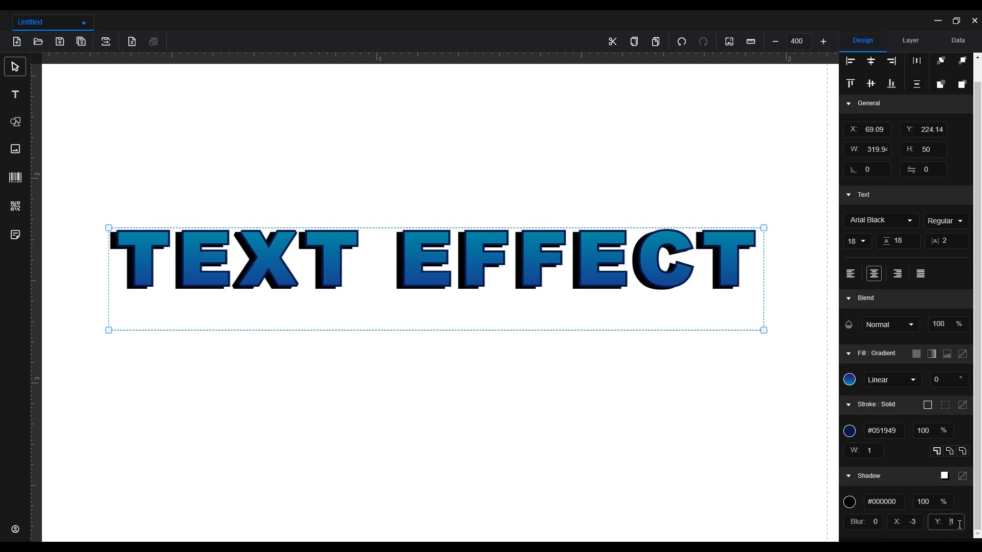
key("Down")
Try a stronger blur on the text's shadow, and lower it back again
left_click(880, 523)
key("Up")
key("Up")
key("Up")
key("Up")
key("Up")
key("Down")
key("Down")
key("Down")
key("Down")
key("Down")
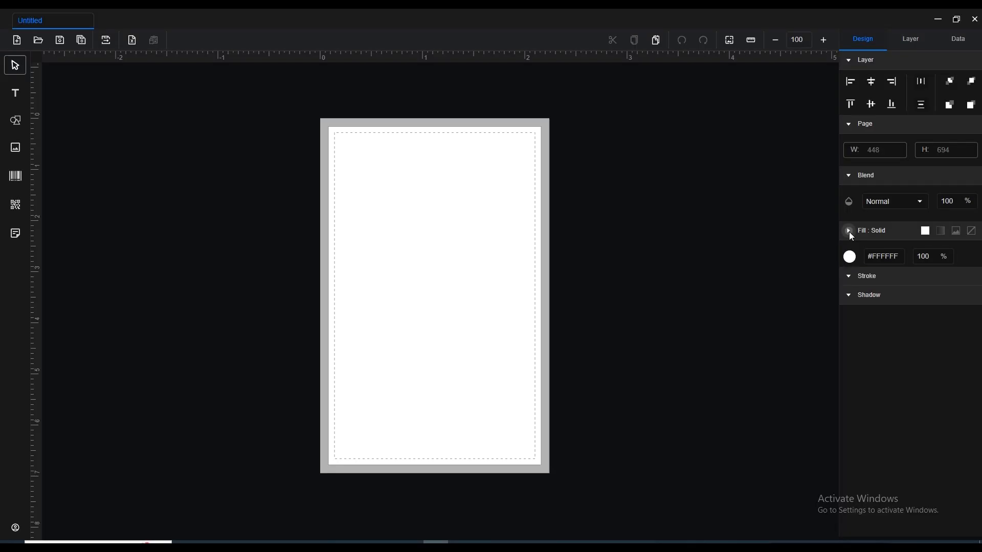
Set the blank page's solid fill to an orange-red, #CC2602
left_click(848, 232)
left_click(847, 231)
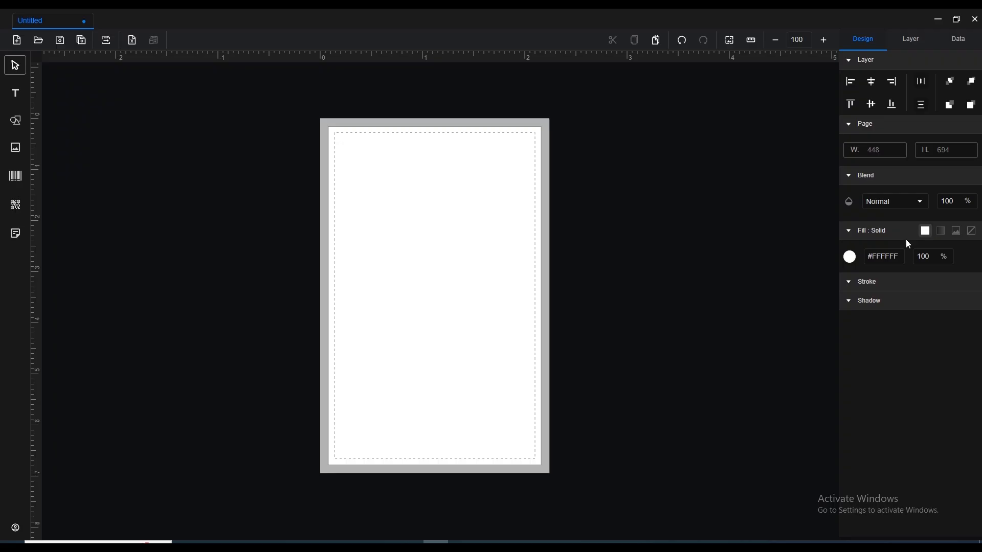
left_click(850, 257)
left_click(818, 211)
left_click_drag(816, 228, 827, 202)
left_click_drag(717, 306, 825, 303)
left_click(703, 302)
Fine-tune the page fill's brightness, lightness and saturation to a brighter orange, about #EA370F
left_click(819, 281)
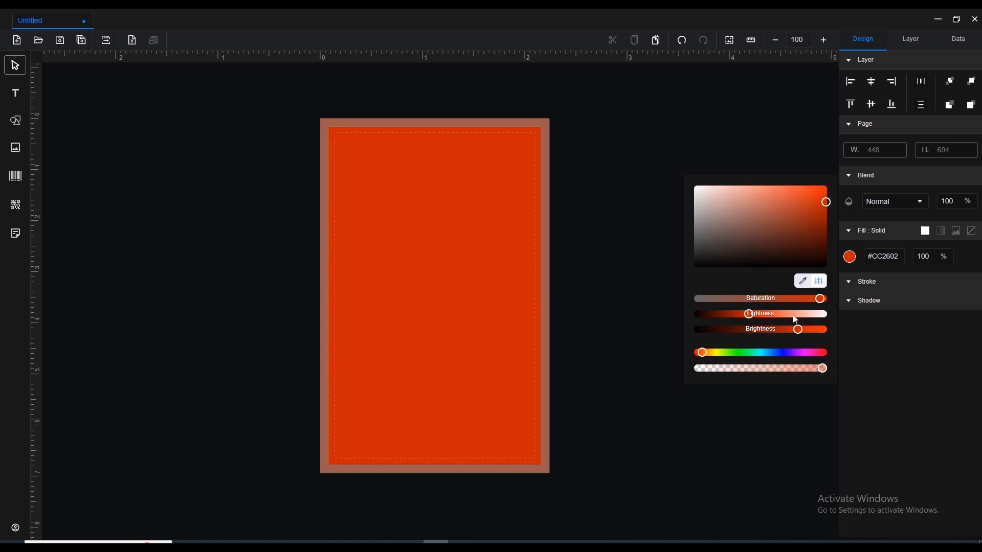
left_click_drag(796, 330, 817, 306)
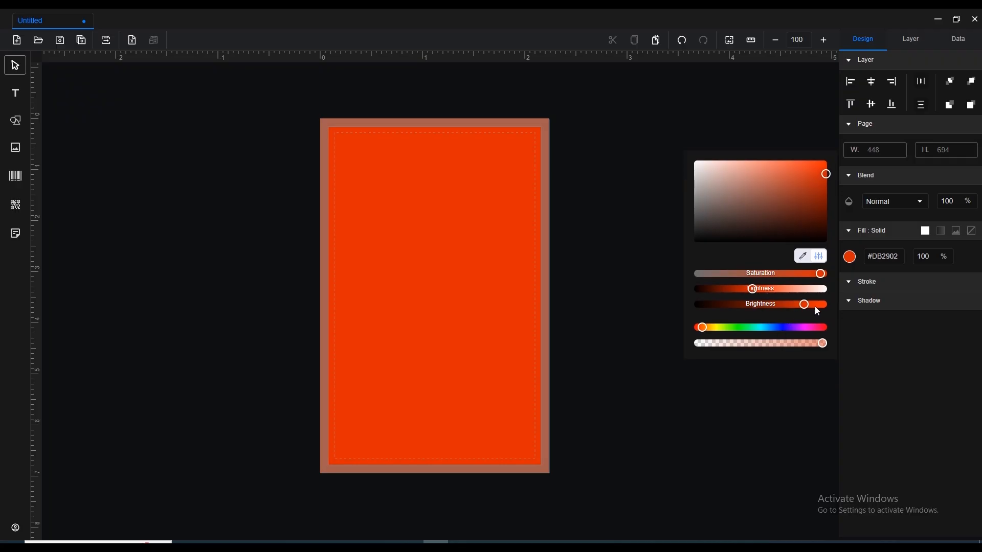
mouse_move(759, 288)
left_mouse_down()
mouse_move(777, 290)
mouse_move(760, 290)
left_mouse_up()
left_click_drag(821, 274, 828, 274)
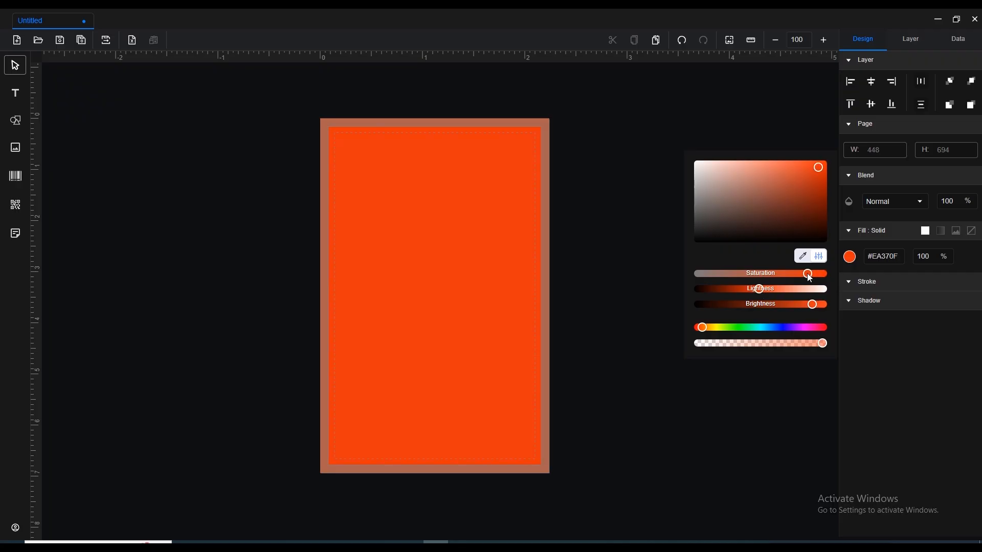
Give the page a linear gradient fill running from red to a brownish orange
left_click(942, 232)
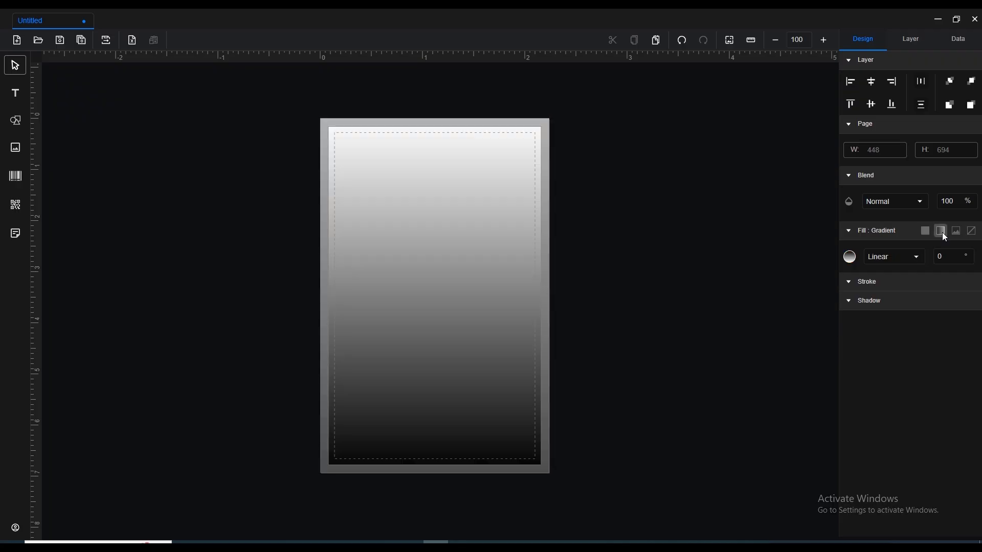
left_click(851, 259)
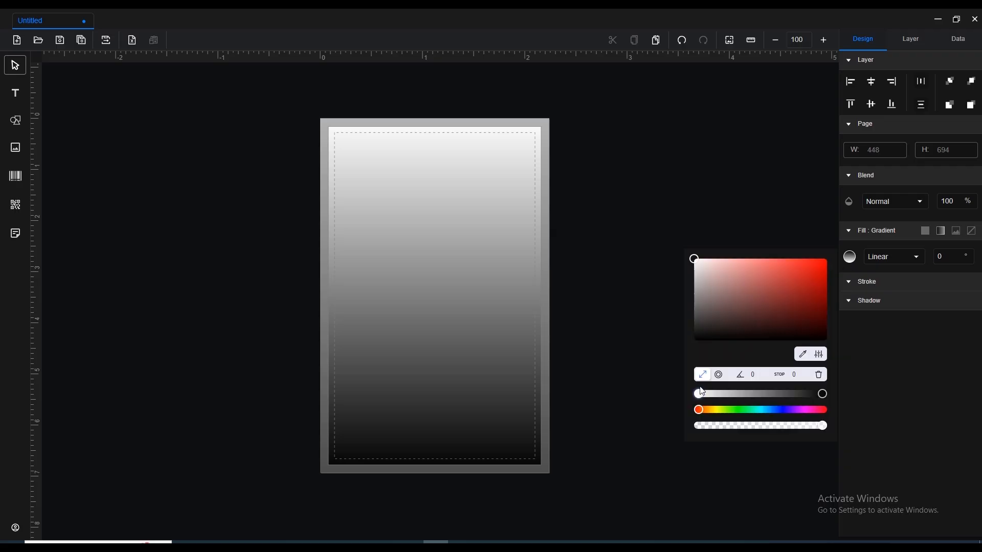
left_click_drag(821, 293, 827, 285)
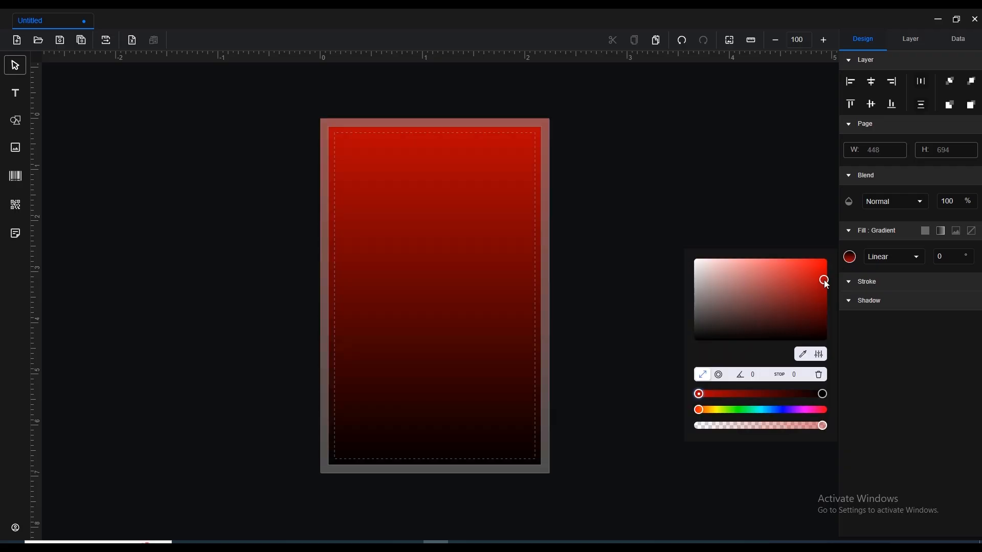
left_click(823, 394)
left_click_drag(821, 281, 823, 302)
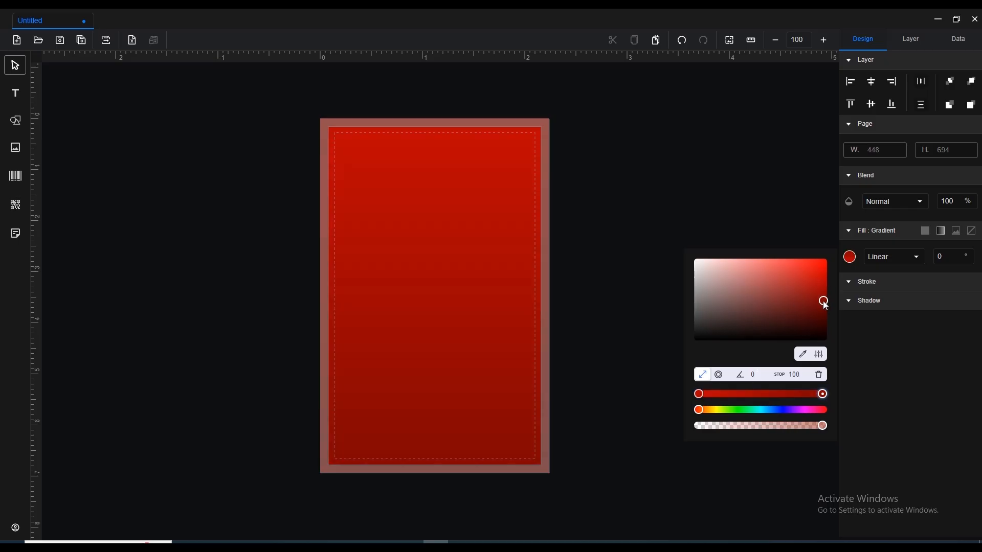
mouse_move(710, 411)
left_mouse_down()
mouse_move(722, 410)
mouse_move(707, 410)
left_mouse_up()
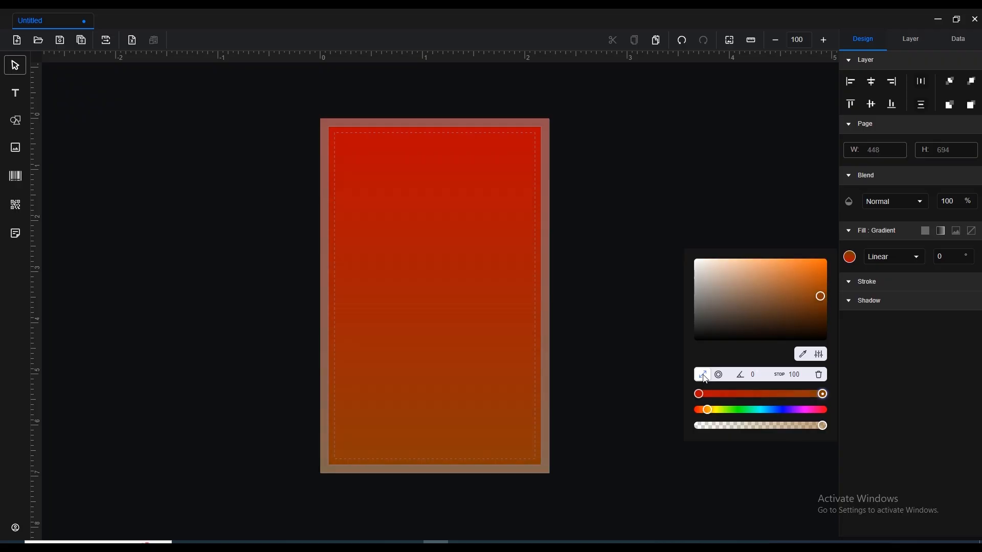
Make the page gradient radial with an olive-yellow centre and orange-yellow edge, and add a magenta stop at 52
left_click(719, 376)
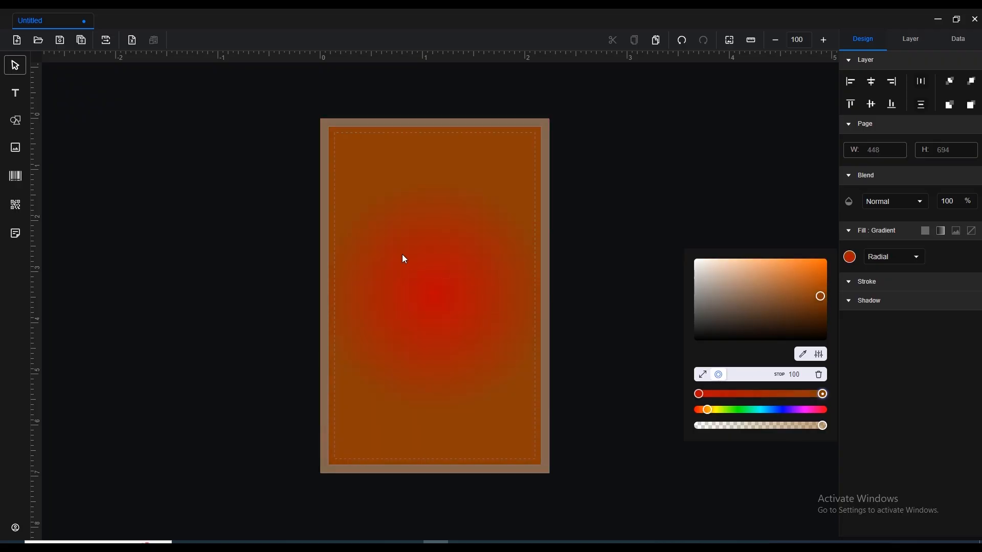
mouse_move(707, 410)
left_mouse_down()
mouse_move(738, 410)
mouse_move(715, 412)
left_mouse_up()
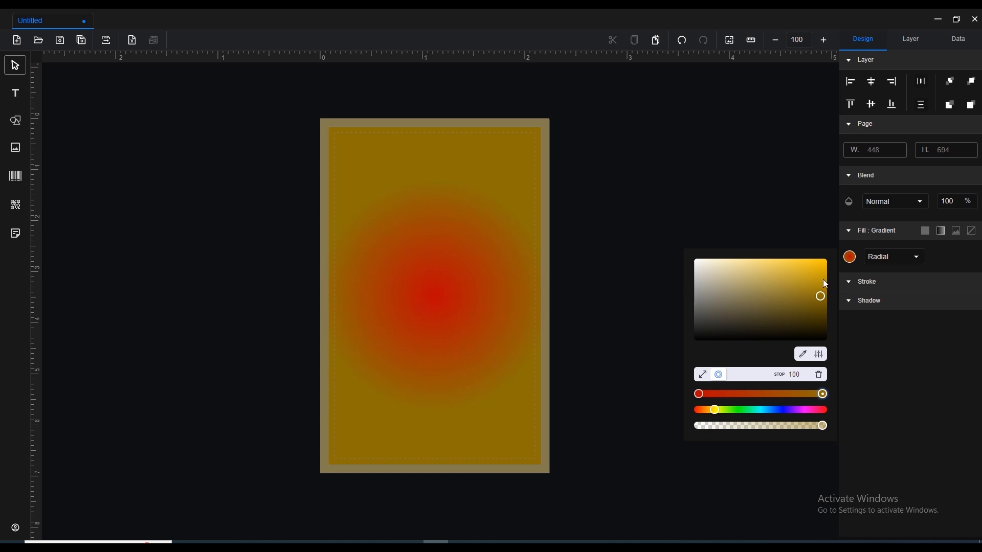
left_click_drag(825, 284, 824, 263)
left_click(698, 393)
left_click(723, 410)
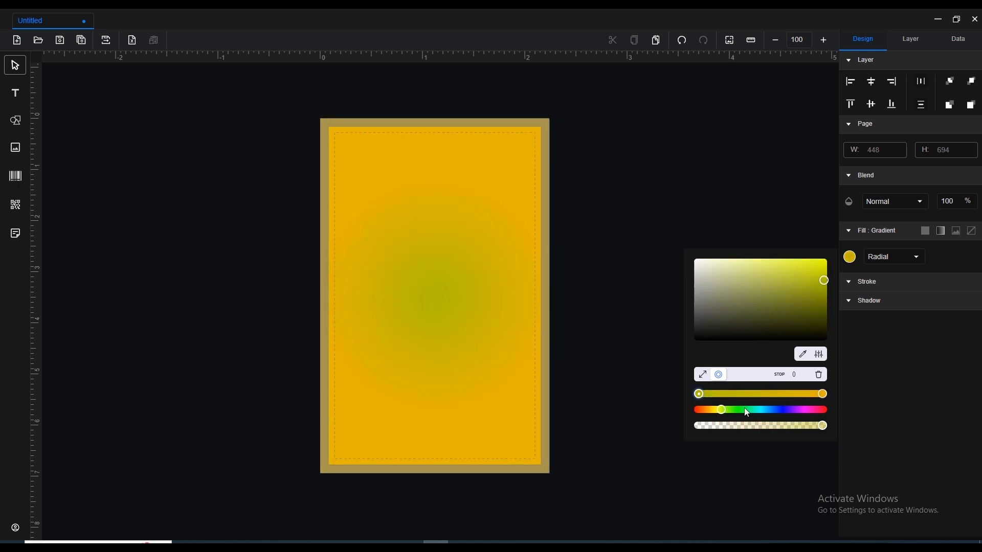
left_click(763, 394)
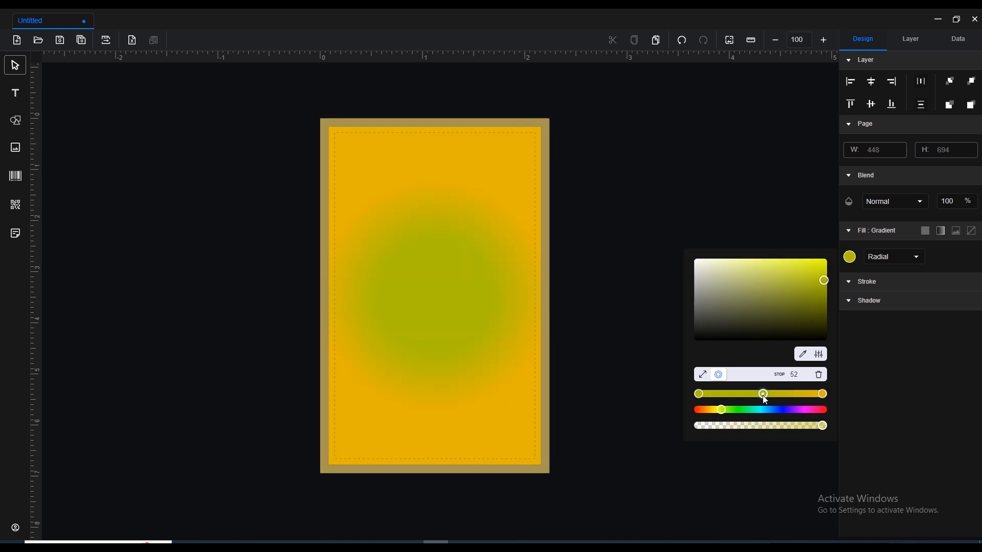
left_click_drag(725, 412, 804, 410)
Switch the page gradient back to linear and set its angle to 0 and then 30 degrees
left_click(702, 374)
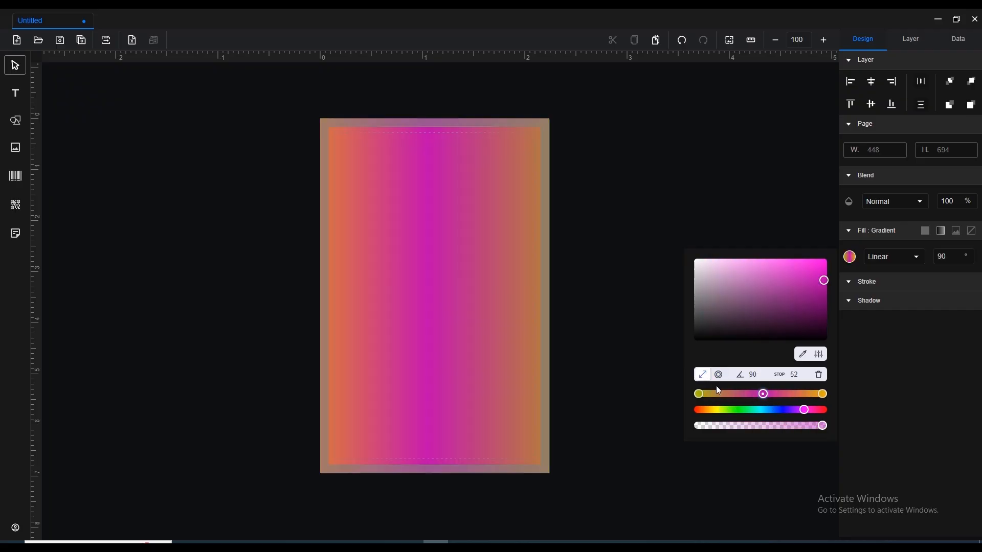
double_click(751, 375)
type("0")
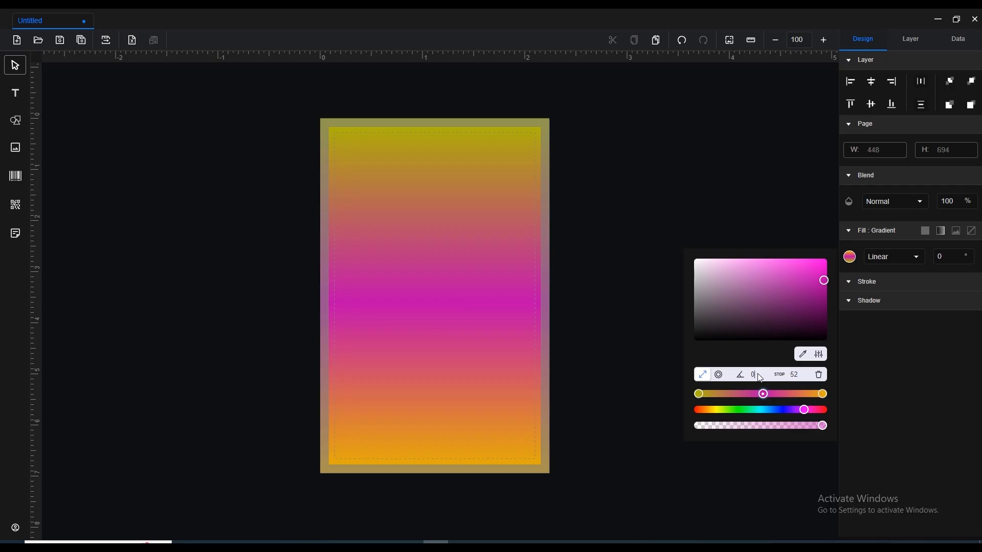
type("30")
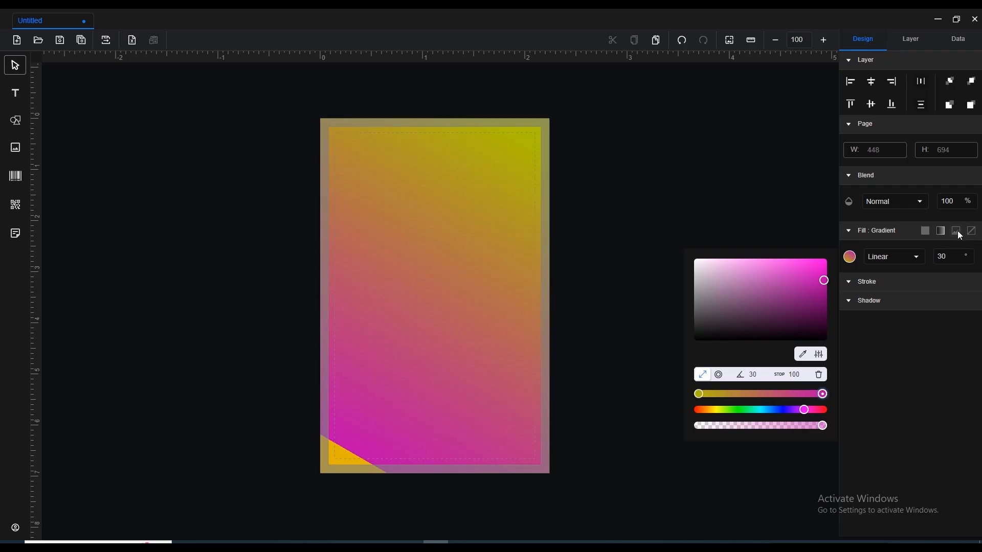
Fill the page with the image 13.jpg from the BG folder, using the Fit mode
left_click(956, 232)
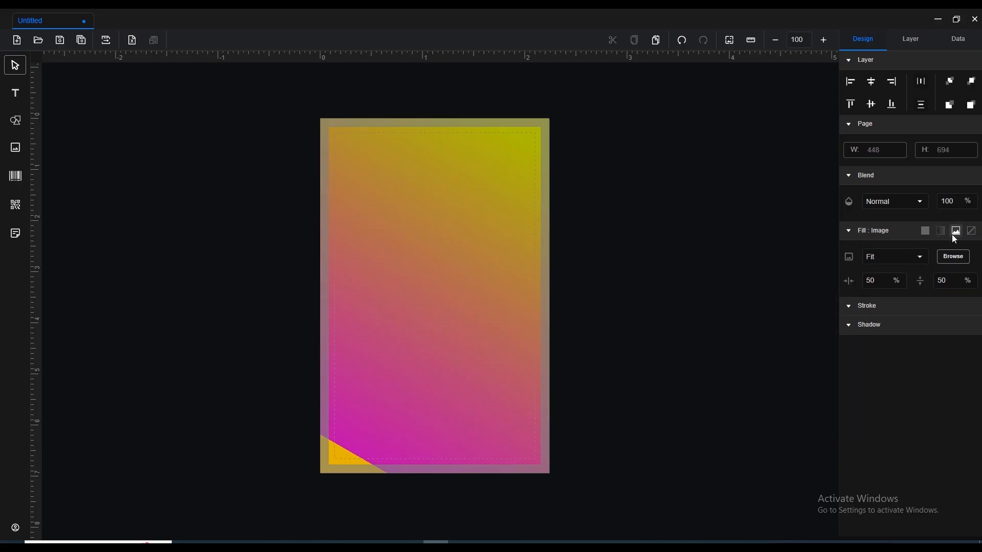
left_click(955, 235)
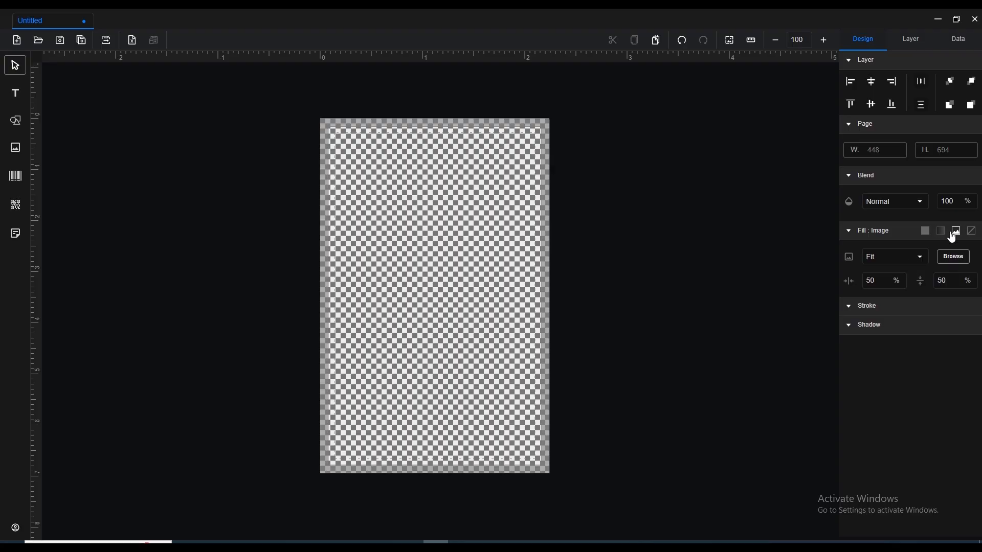
left_click(905, 257)
left_click(943, 258)
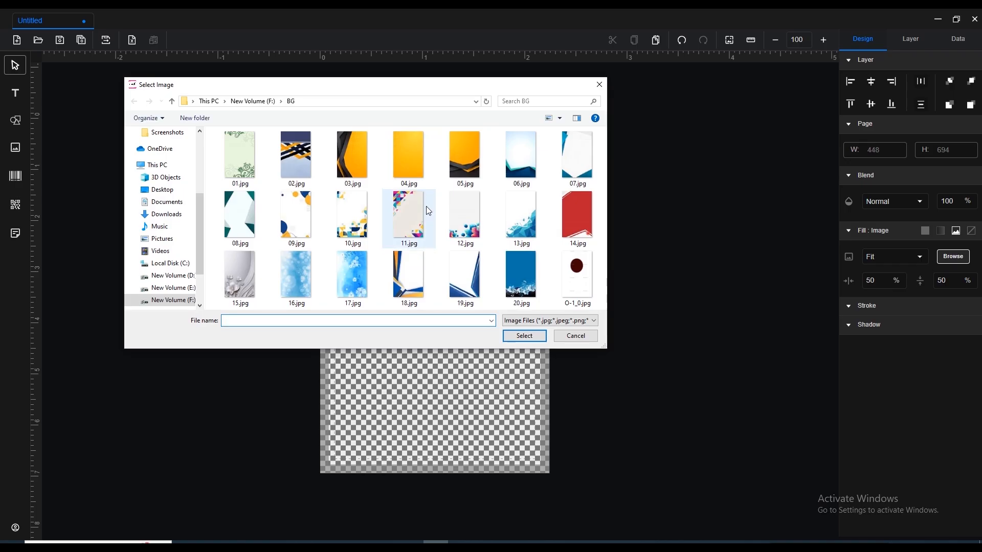
left_click(521, 214)
left_click(513, 335)
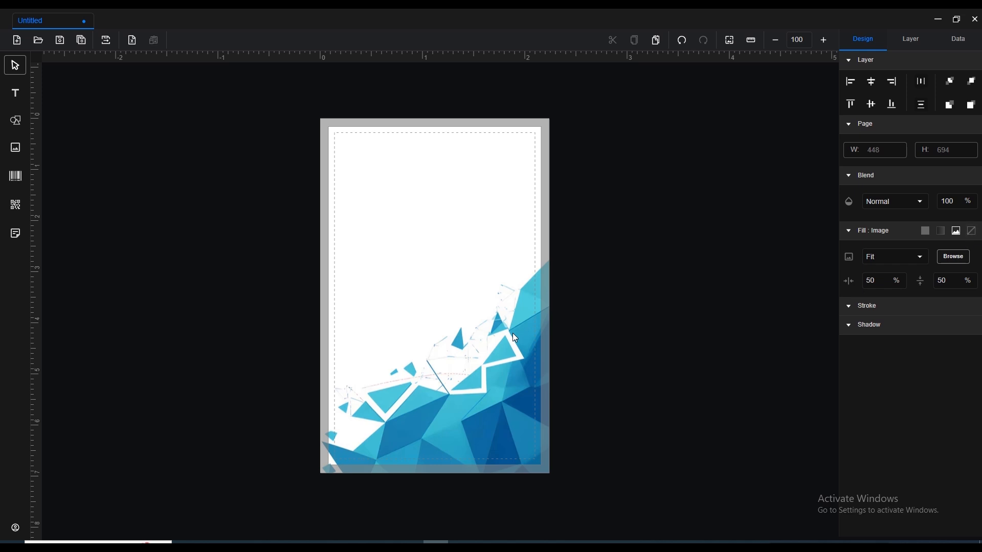
Remove the page's fill
left_click(971, 231)
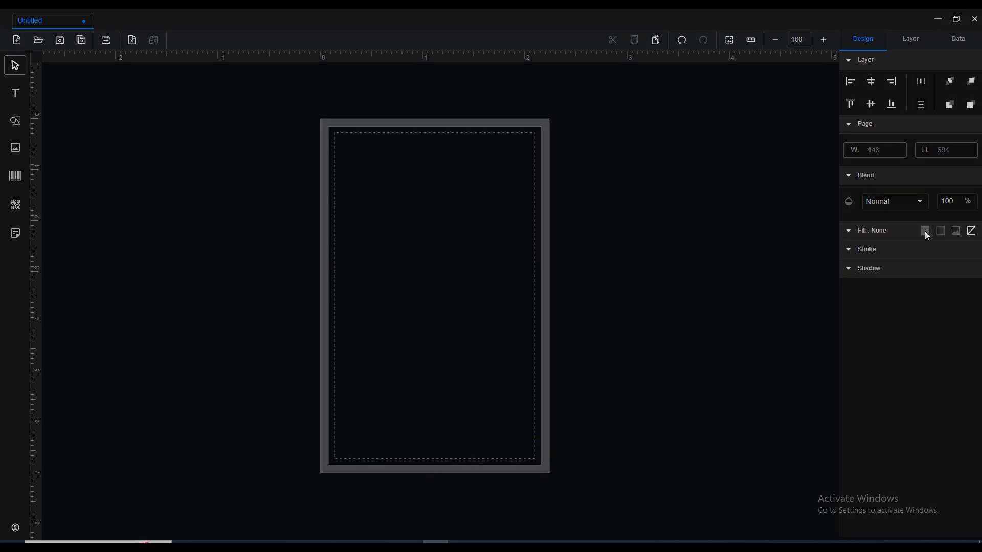
Switch to the desktop and start Microsoft Office Excel 2007
key("super+d")
key("super")
type("e")
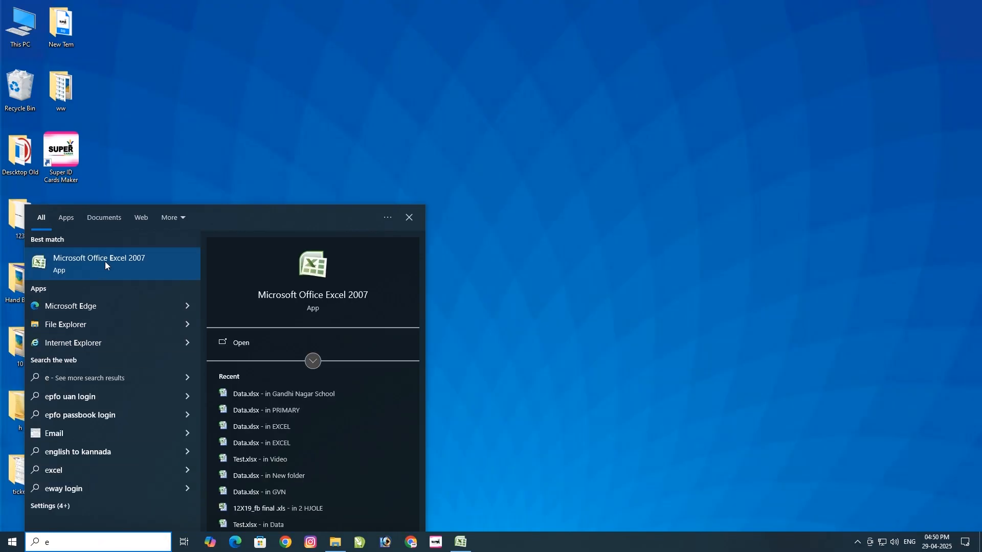
left_click(105, 262)
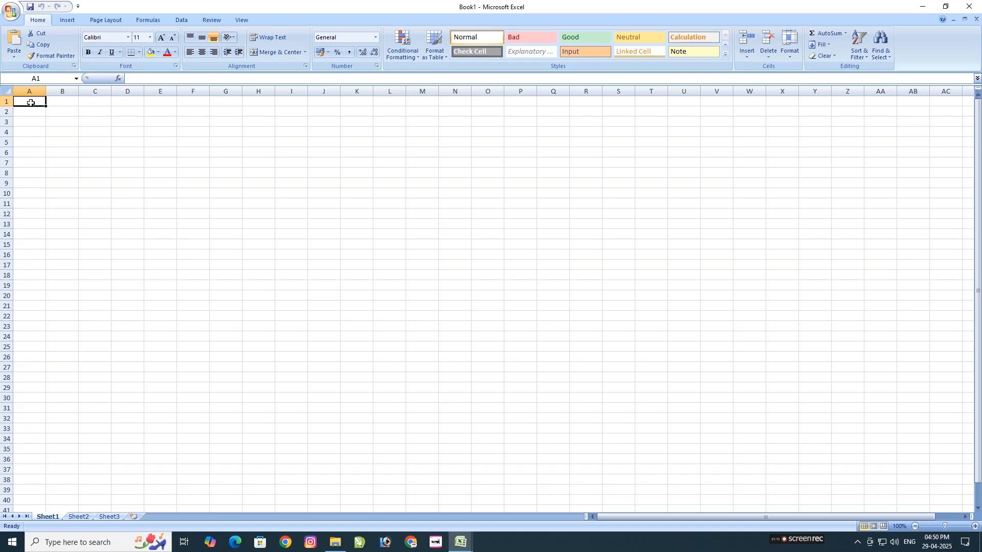
Enter the column headers Name, Class, Blood Group, Address, QR Code and Photo across row 1, starting in A1
type("Name")
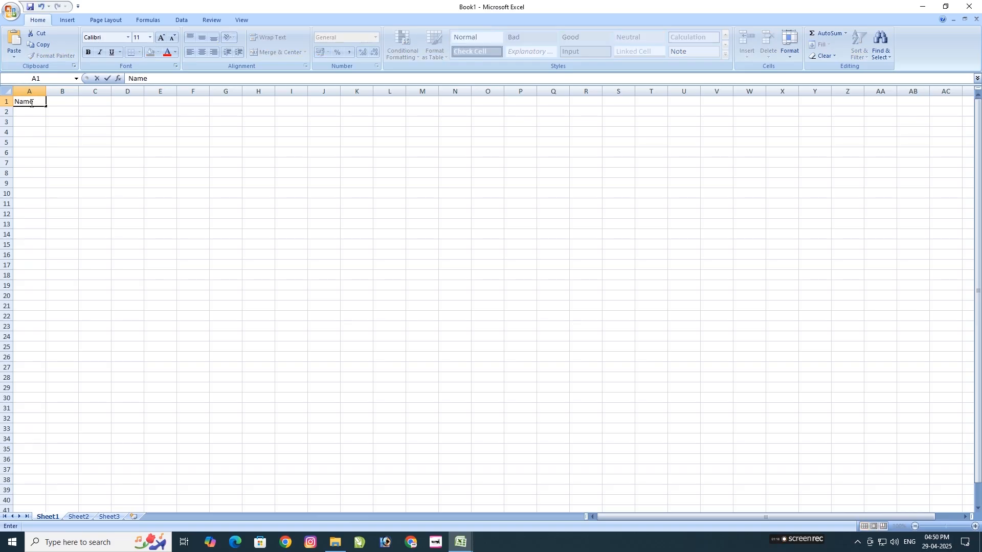
key("Tab")
type("Class")
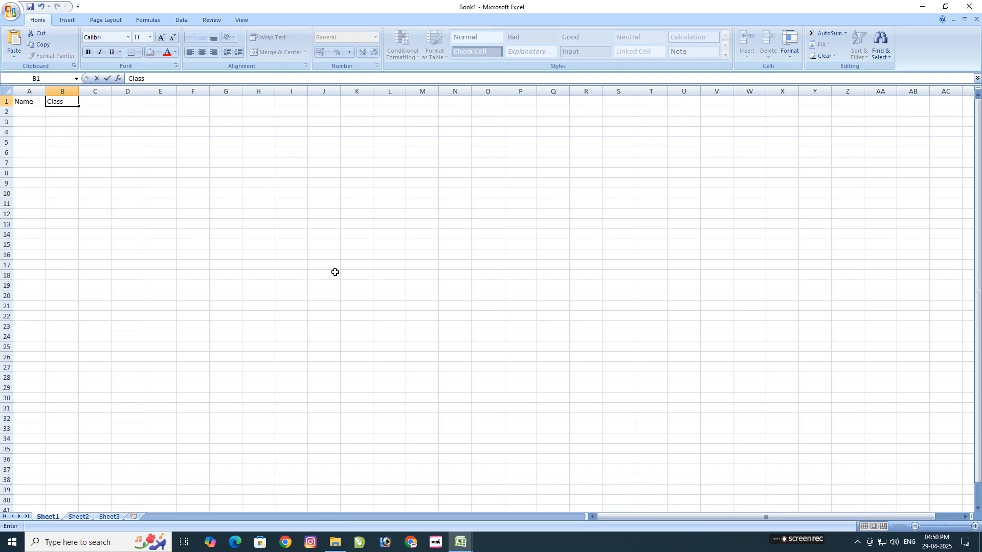
key("Tab")
type("Blood Group")
key("Tab")
type("Address")
key("Tab")
type("QR Code")
key("Tab")
type("Photo")
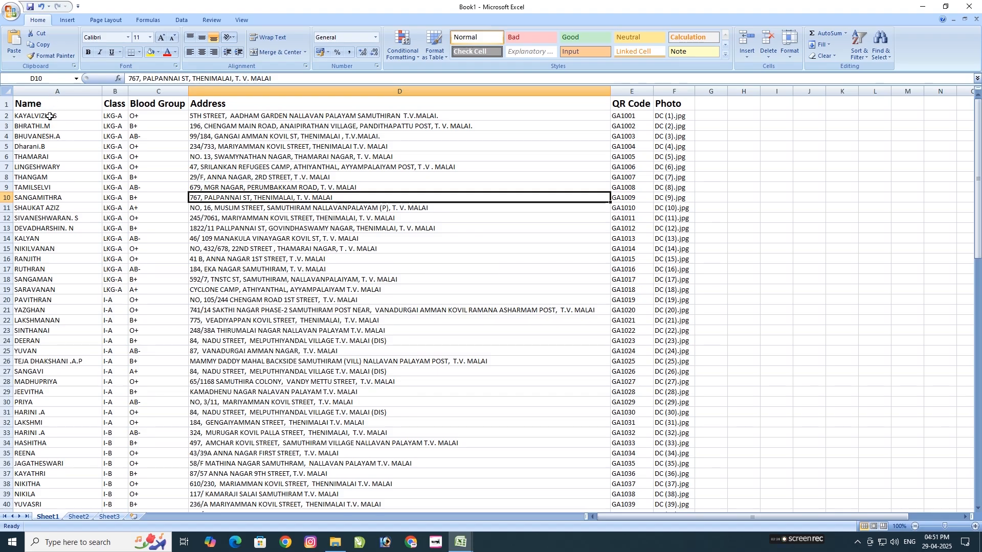
Go through the header cells Name, Class, Blood Group, Address, QR Code and Photo of the filled student table
left_click(43, 104)
left_click(113, 104)
left_click(144, 102)
left_click(233, 102)
left_click(629, 106)
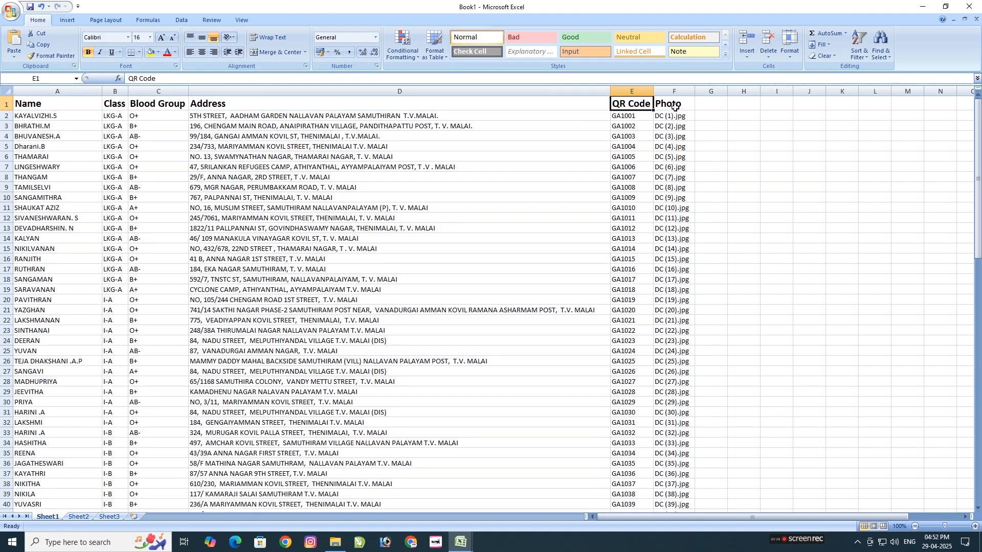
left_click(674, 107)
Save the workbook as Data in the Gandhi Nagar School folder on drive D
left_click(17, 13)
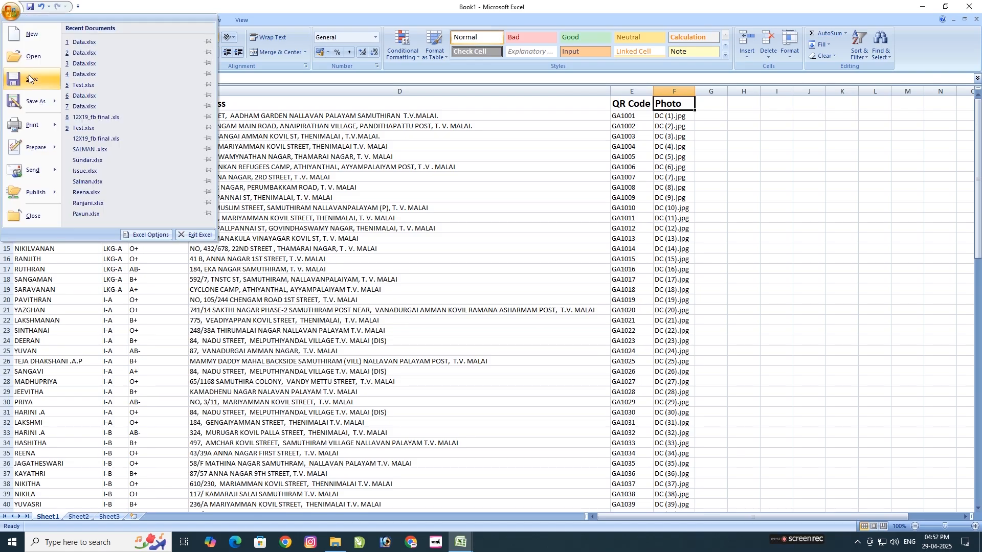
left_click(31, 79)
type("Data")
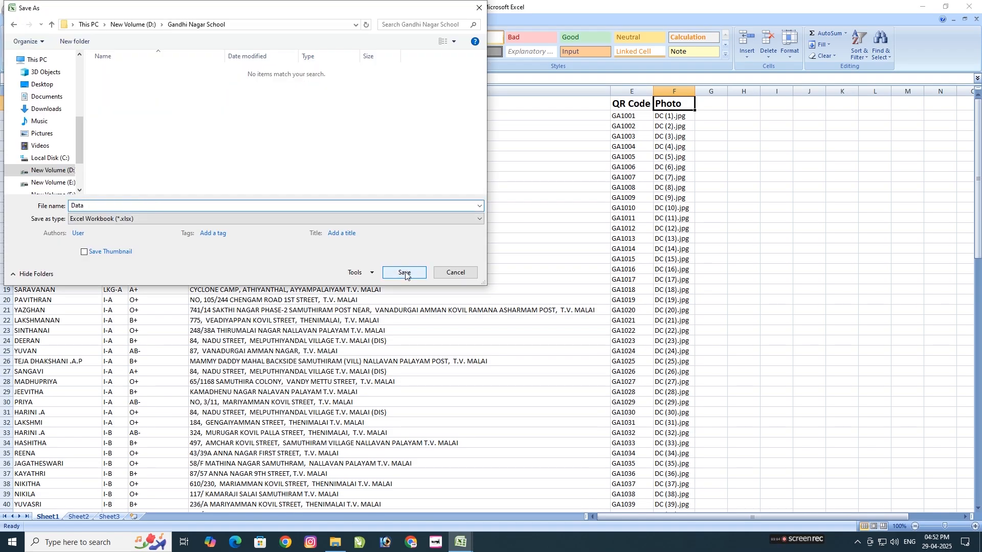
left_click(405, 274)
Switch to File Explorer, go into the Gandhi Nagar School folder and open Data.xlsx
key("alt+Tab")
double_click(168, 77)
left_click(174, 66)
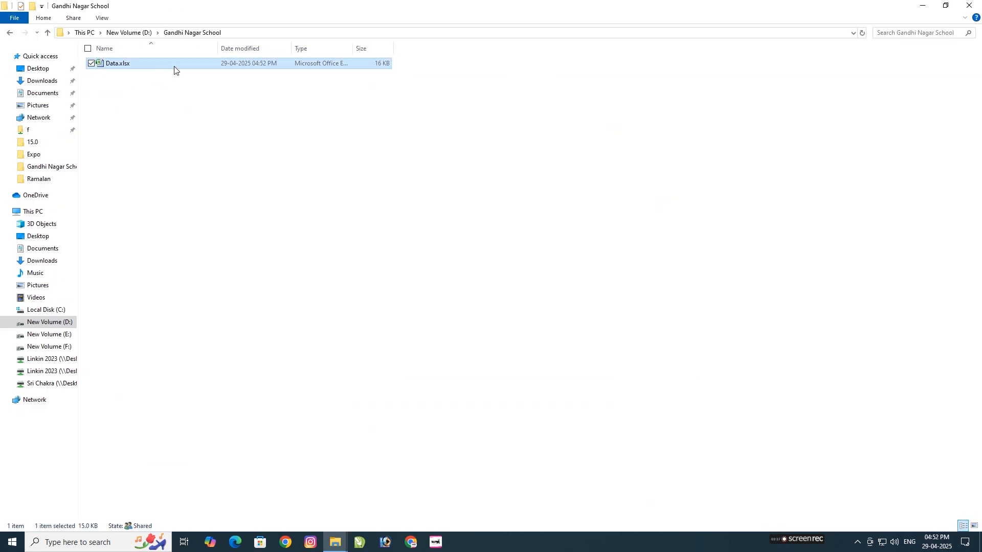
double_click(165, 67)
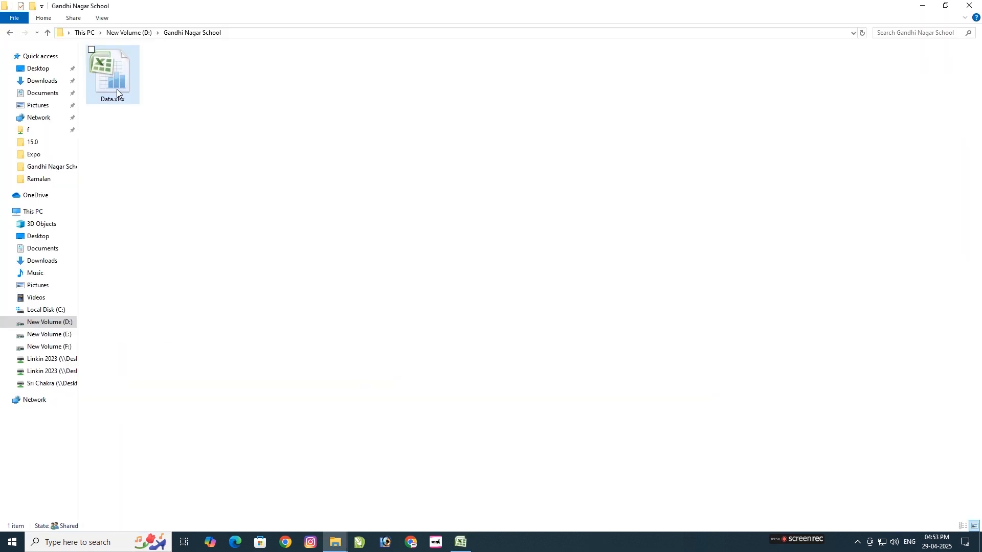
Return to File Explorer and create a folder named Sheet1 beside Data.xlsx
left_click(335, 542)
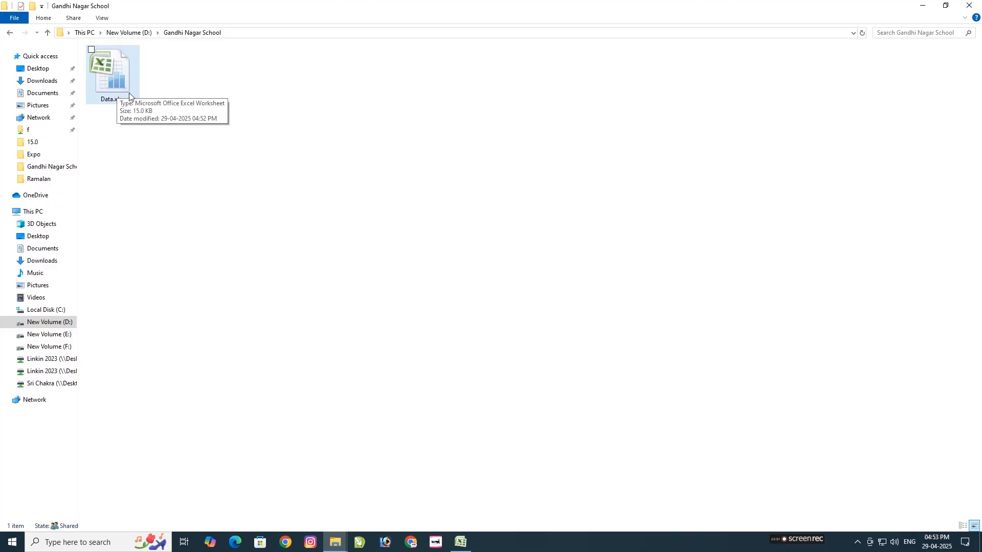
left_click(33, 7)
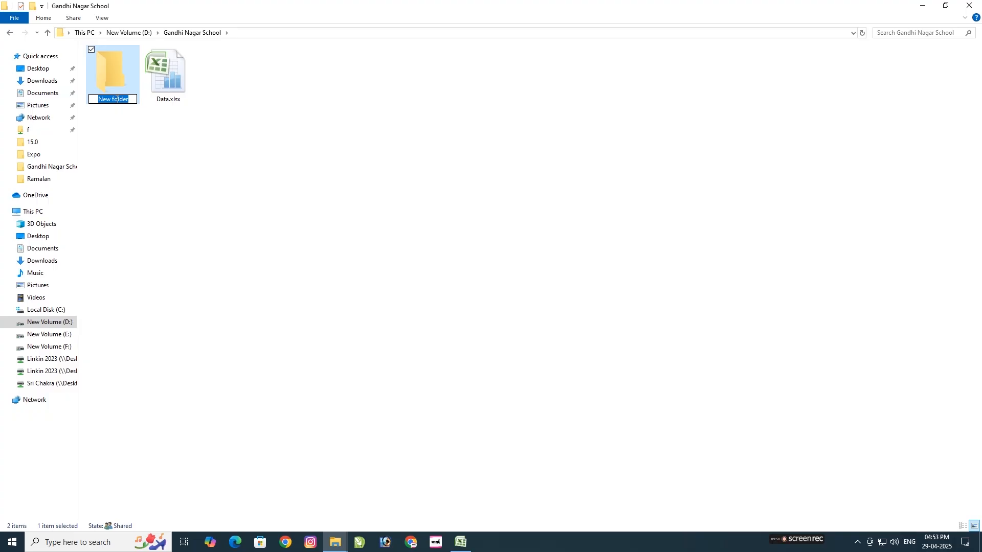
type("Sheet1")
key("Return")
Compare the sheet name and Photo column entries in Data.xlsx with the Sheet1 folder and its photo file names
left_click(461, 543)
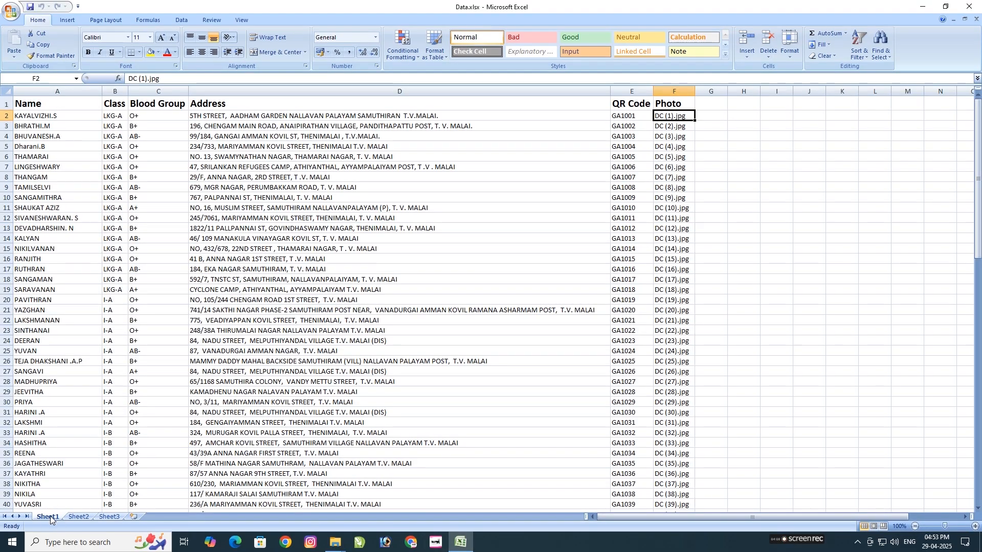
left_click(459, 542)
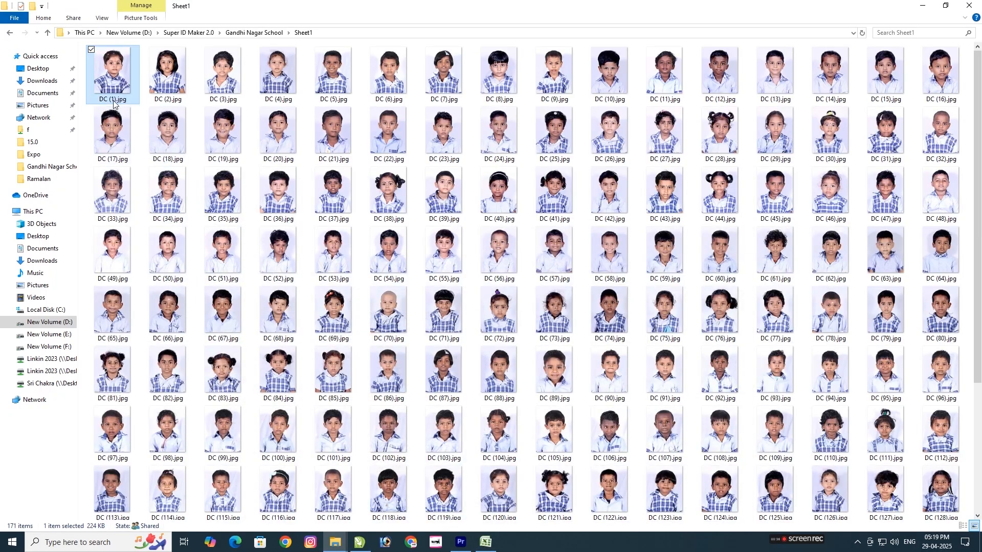
left_click(486, 542)
left_click_drag(471, 126, 487, 332)
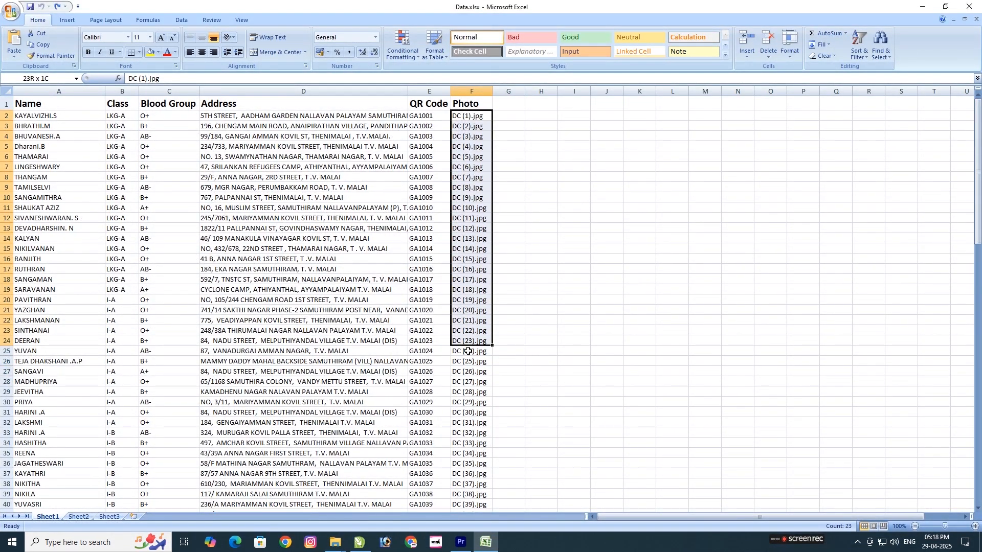
left_click_drag(477, 347, 481, 484)
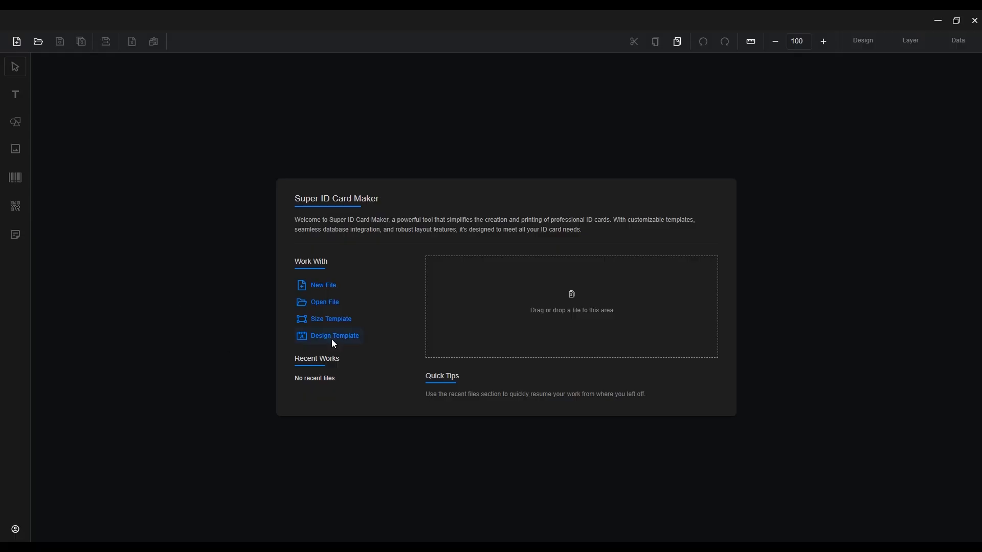
In Super ID Card Maker, create a card from design template ID Template 29, saved as Ga_01 in D:\Super ID Maker 2.0
left_click(333, 341)
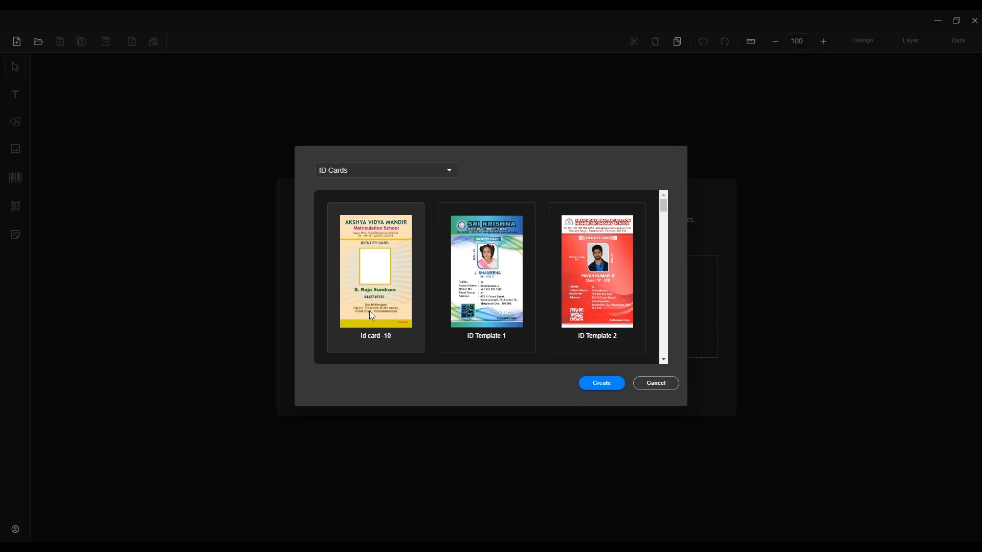
scroll(597, 322, "down", 20)
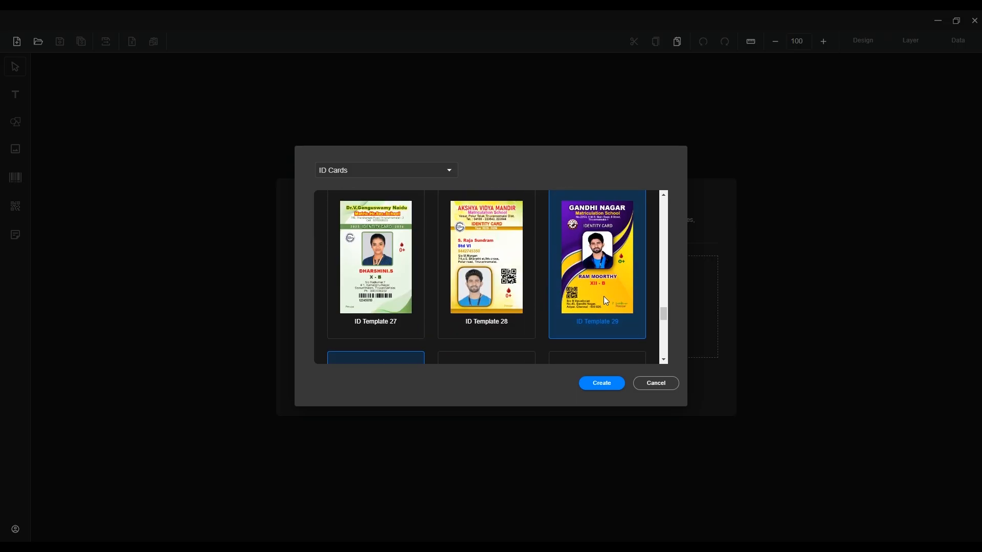
left_click(604, 386)
left_click(51, 127)
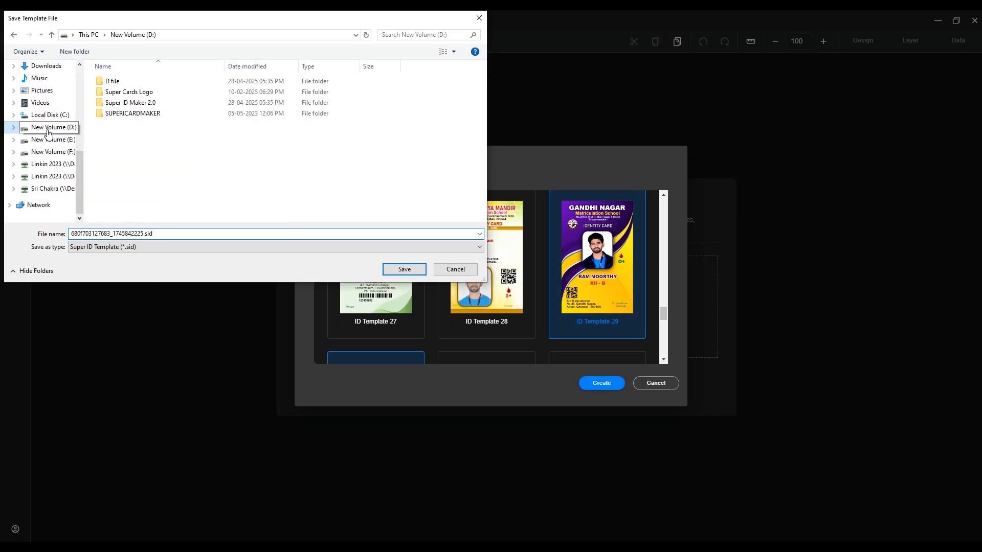
double_click(130, 105)
left_click(172, 235)
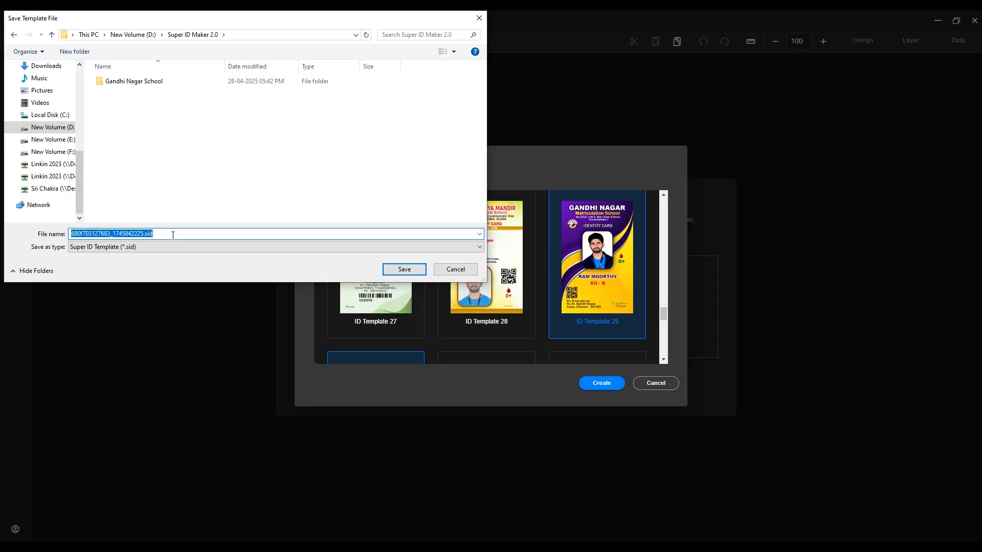
type("Ga_01")
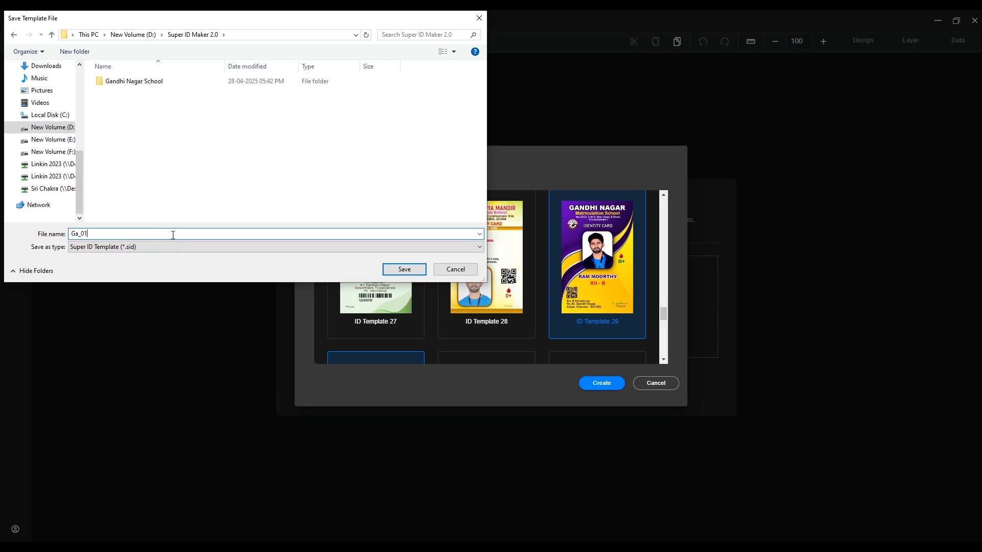
left_click(408, 270)
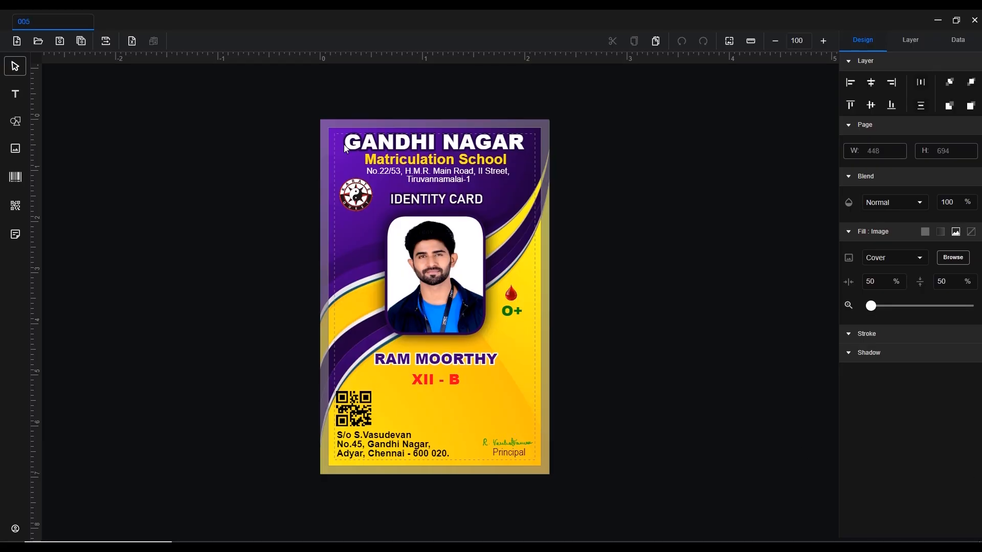
Change the card's heading to RAMANA MAHARISHI with the subtitle Primary & Hr.Sec.School, and replace the school address below it
double_click(423, 148)
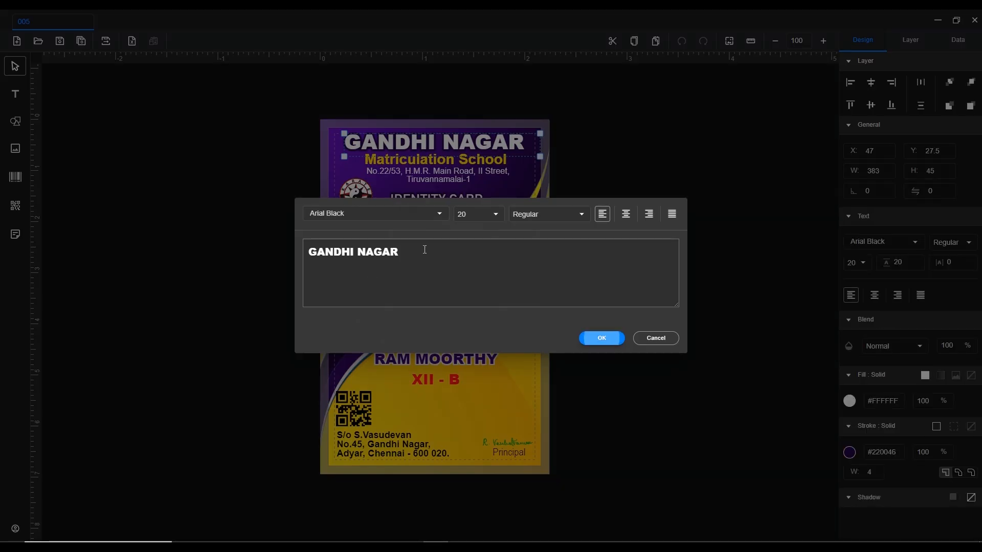
left_click_drag(424, 249, 244, 259)
type("RAMANA")
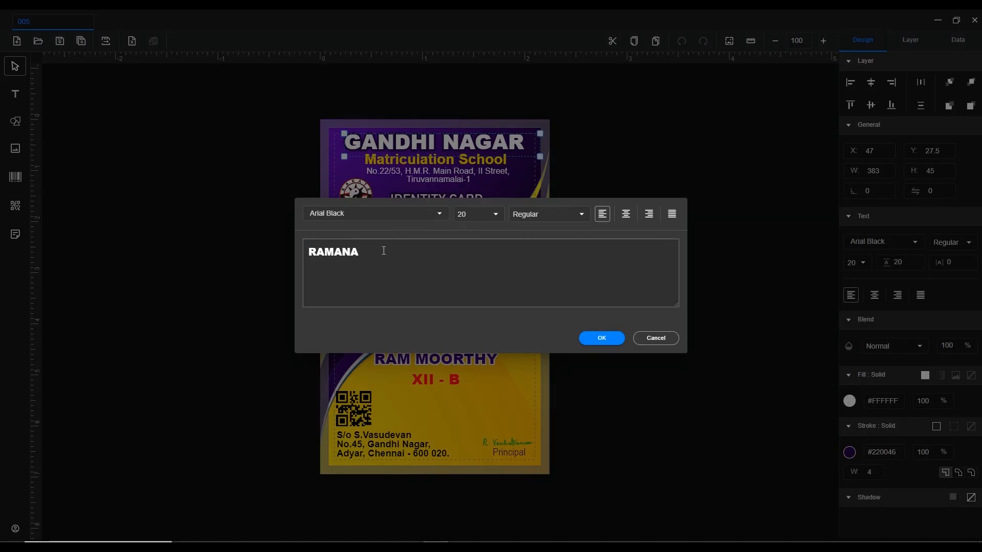
type(" MAHARISHI")
left_click(597, 339)
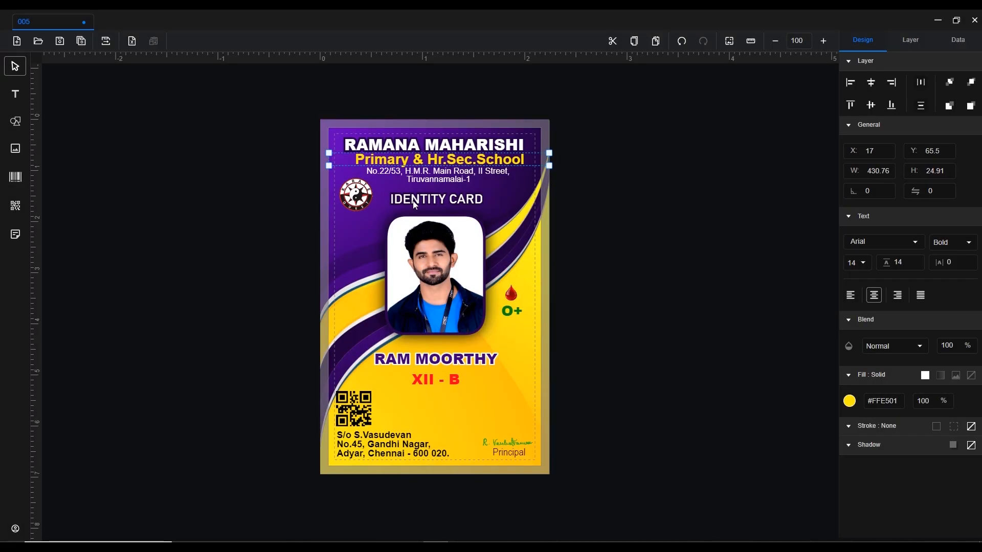
double_click(435, 175)
left_click(597, 320)
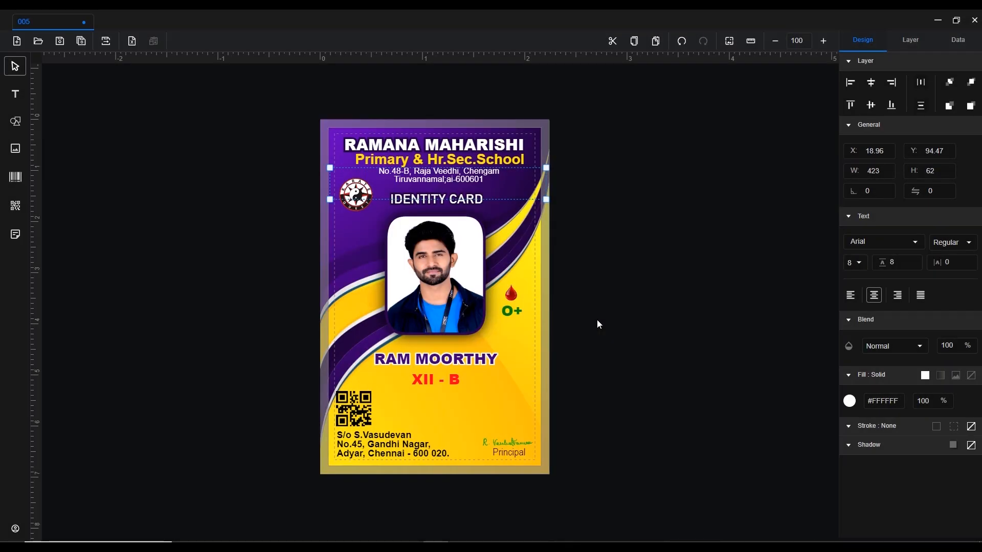
Replace the school logo's image fill with 19 copy.png from the logo folder
left_click(357, 202)
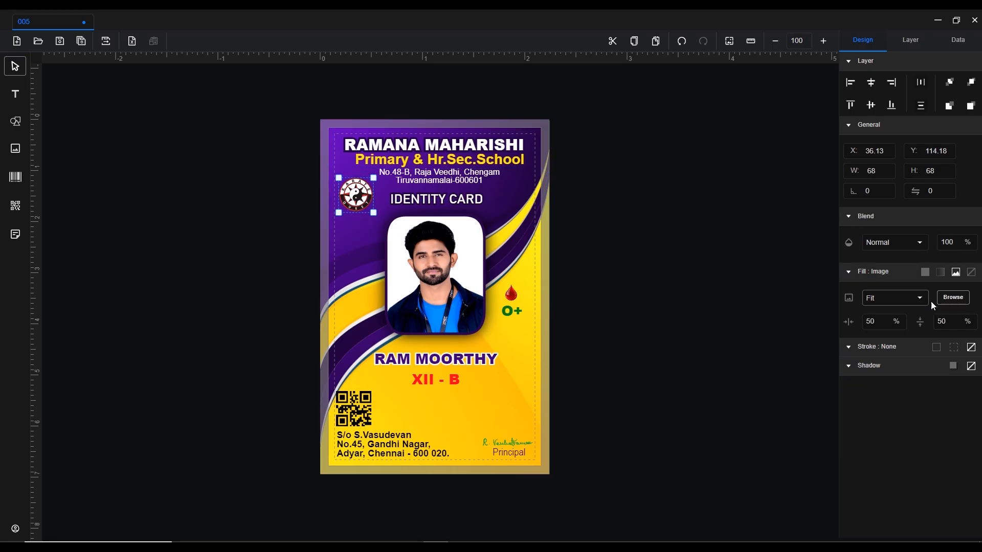
left_click(948, 299)
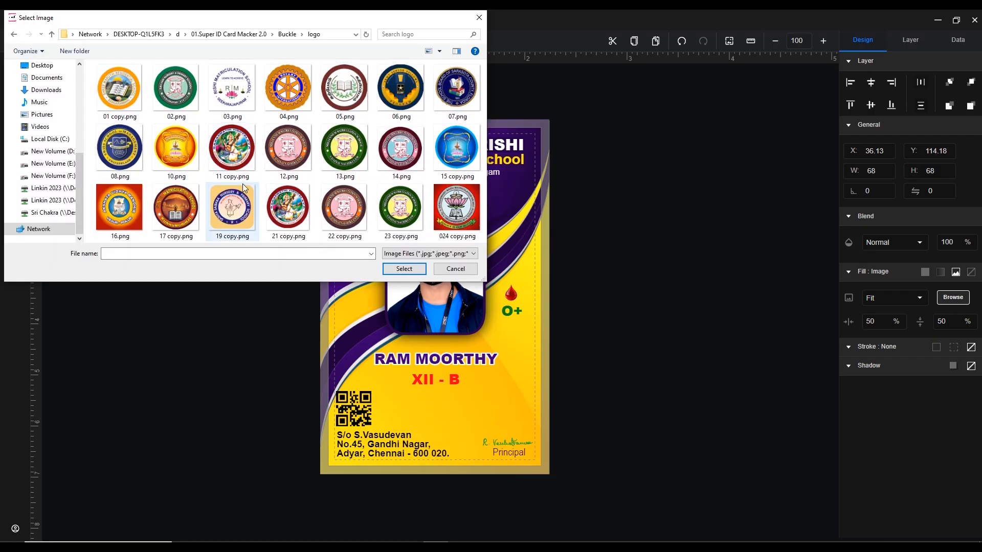
left_click(223, 217)
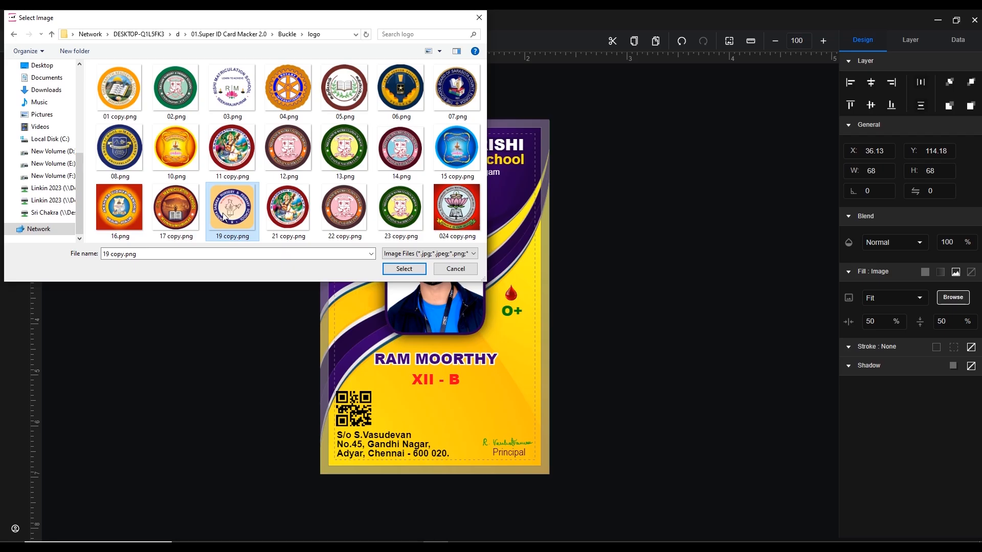
left_click(390, 272)
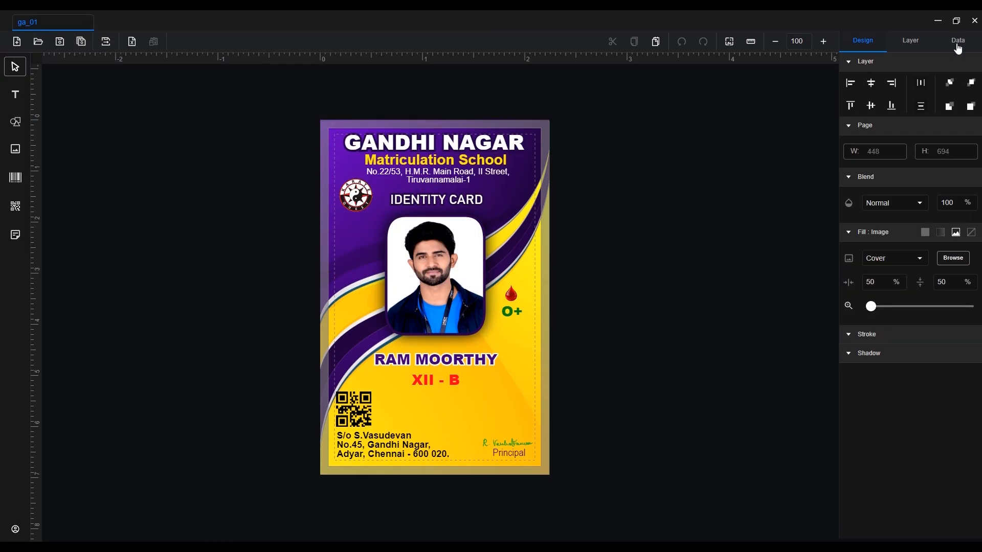
Import Data.xlsx from the Gandhi Nagar School folder as the data source for the ga_01 card
left_click(958, 48)
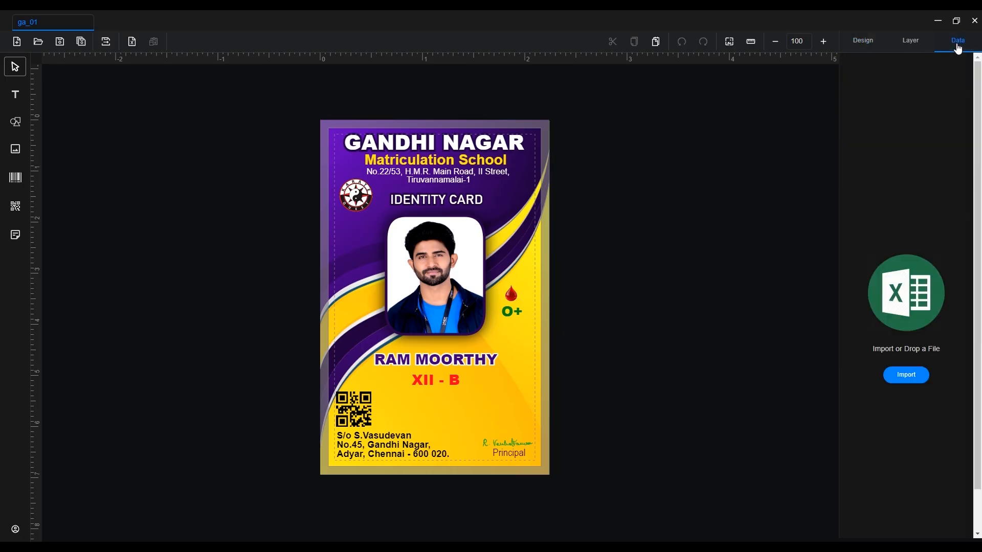
left_click(908, 383)
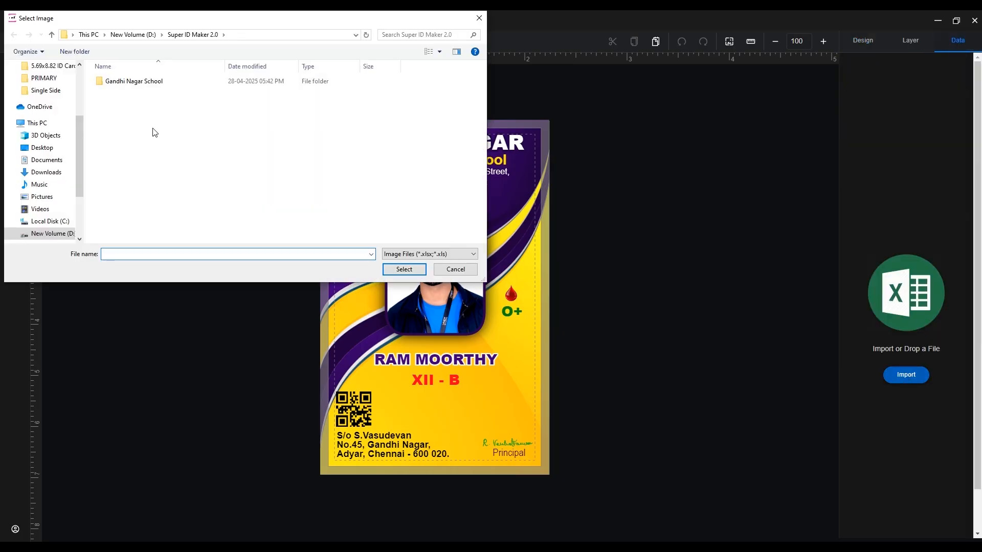
double_click(141, 87)
left_click(116, 93)
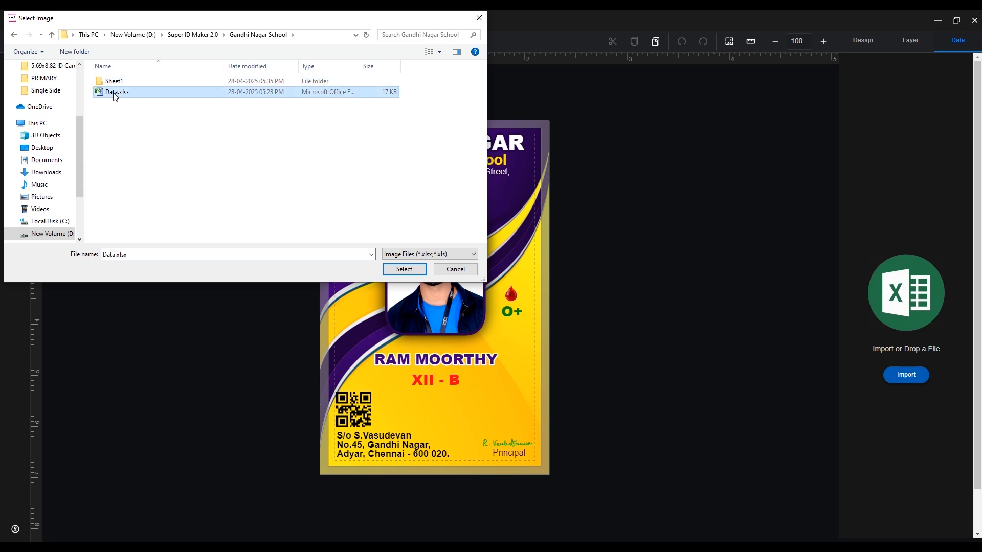
left_click(402, 271)
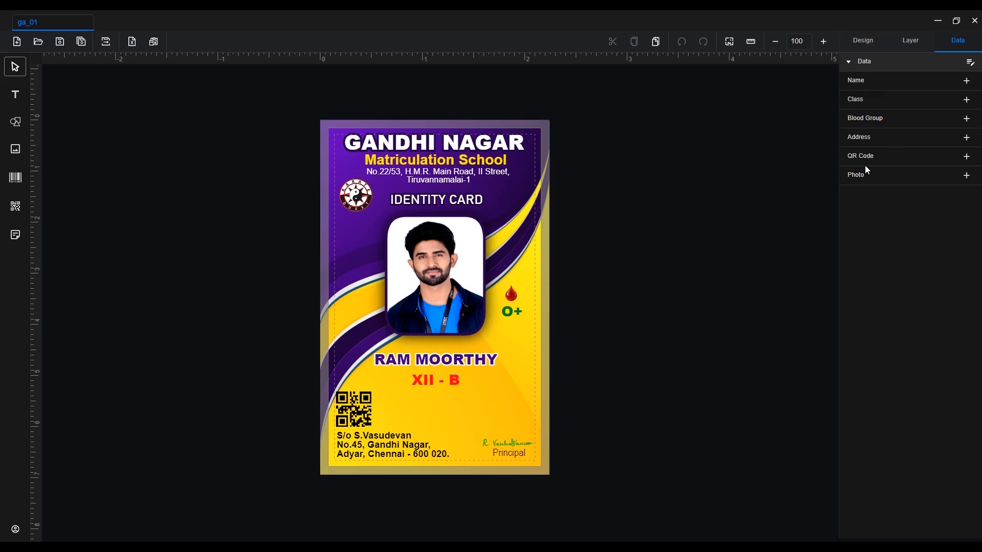
left_click_drag(873, 82, 406, 371)
mouse_move(687, 480)
left_mouse_down()
mouse_move(609, 422)
mouse_move(384, 364)
mouse_move(381, 333)
mouse_move(443, 411)
left_mouse_up()
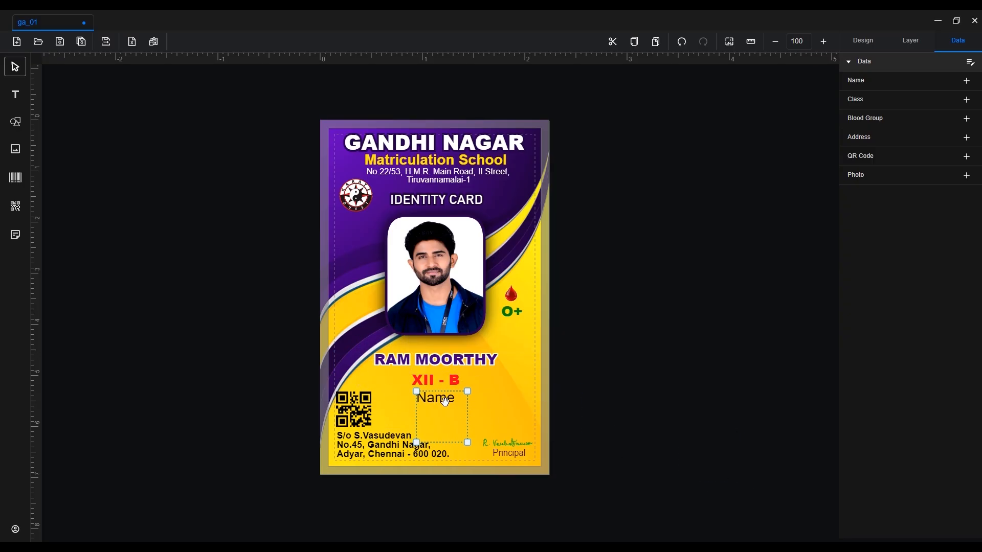
key("Delete")
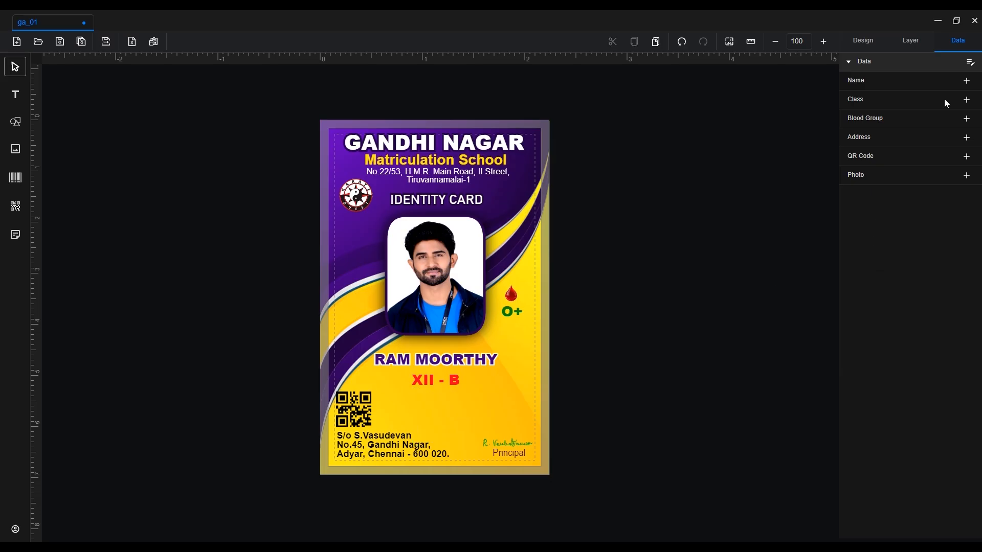
Link the image fill of the student photo frame to the Photo data field
left_click(863, 41)
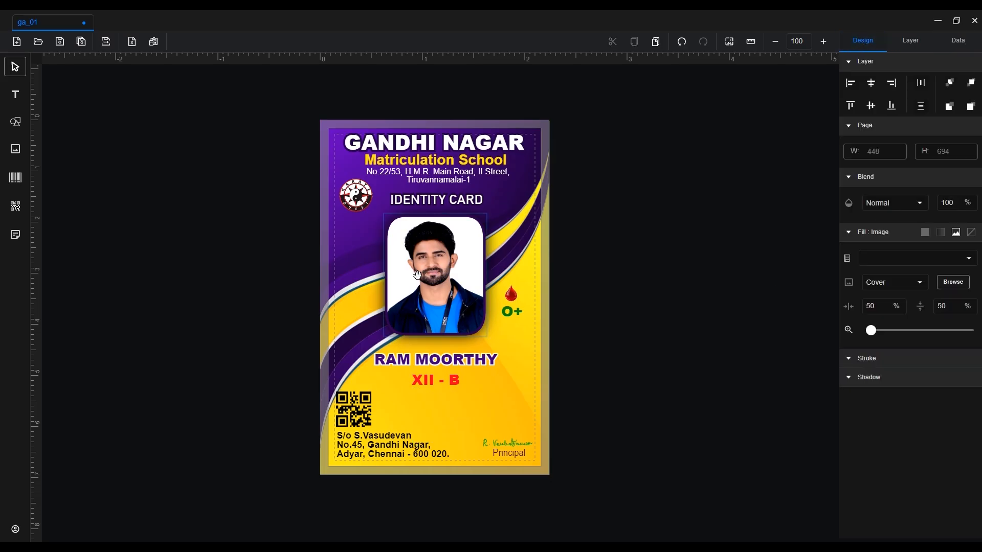
left_click(433, 272)
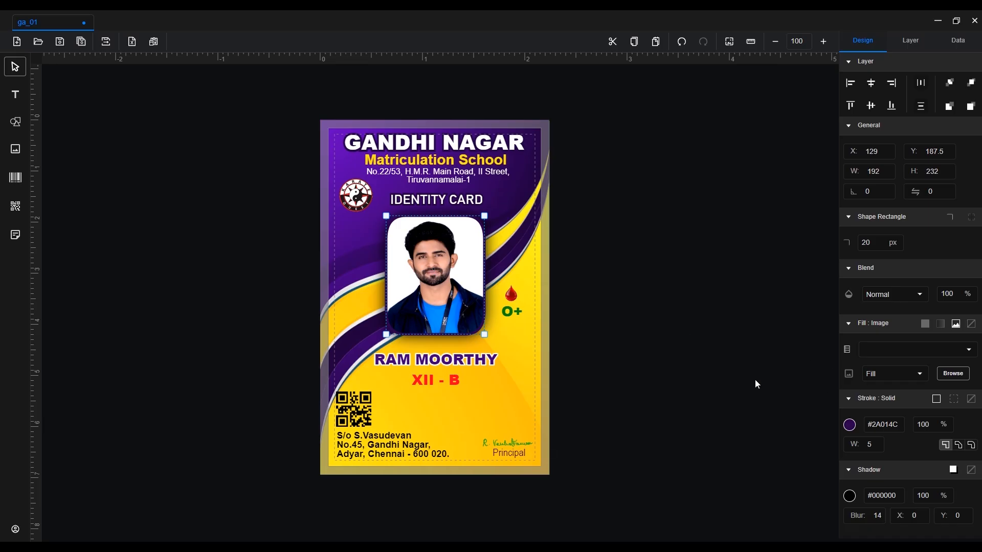
left_click(890, 356)
left_click(883, 468)
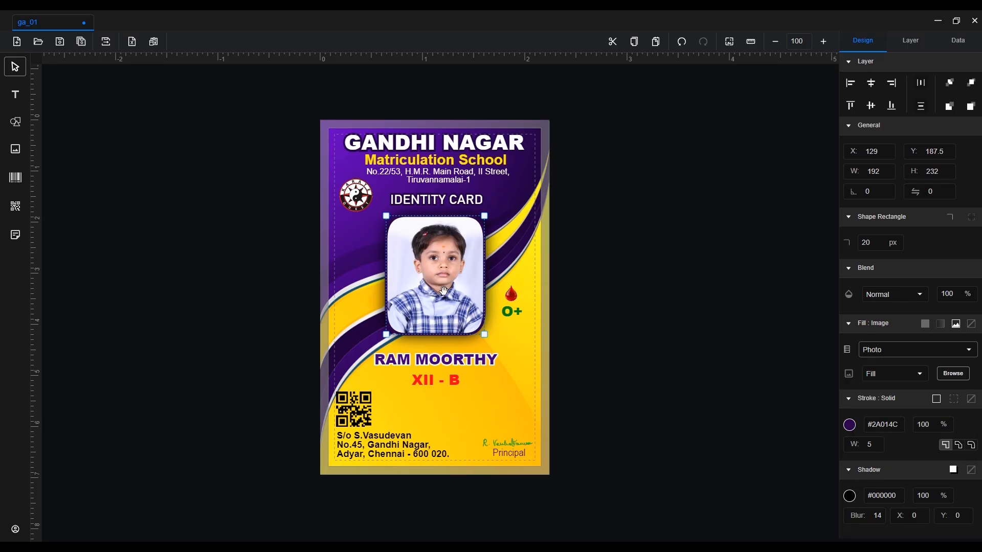
Link the green blood group text below the blood drop to the Blood Group data field
left_click(510, 311)
left_click(869, 242)
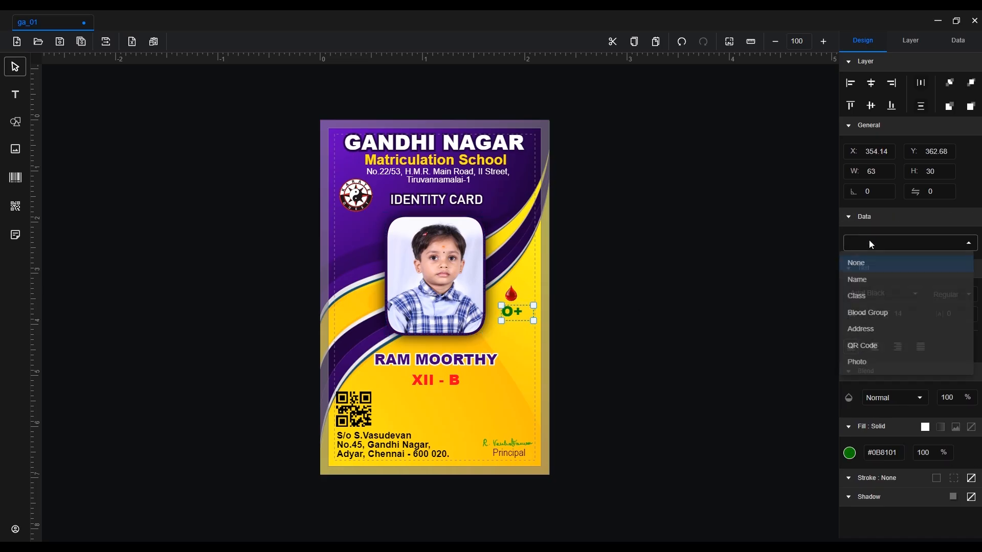
left_click(871, 313)
Link the student name text to the Name data field and the red class text to the Class data field
key("Tab")
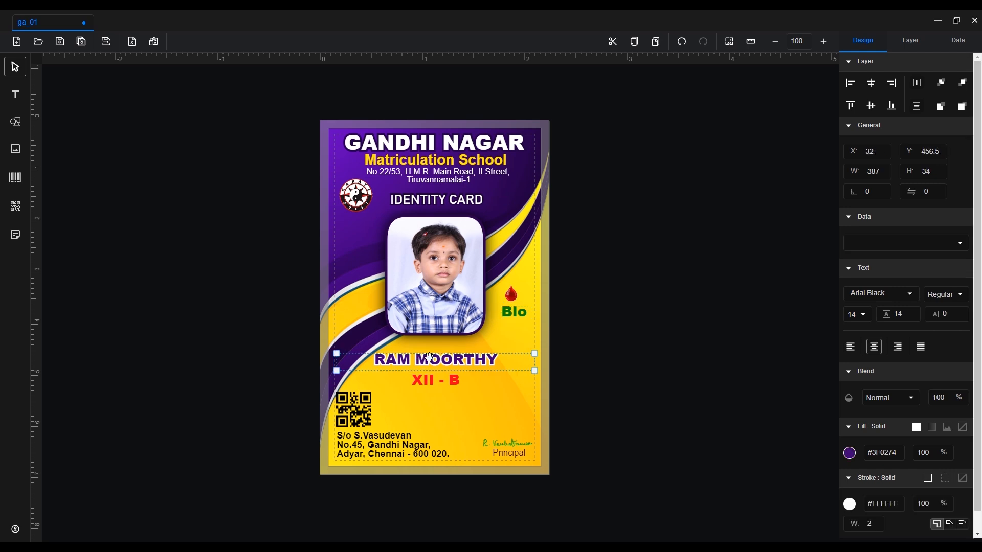
left_click(873, 244)
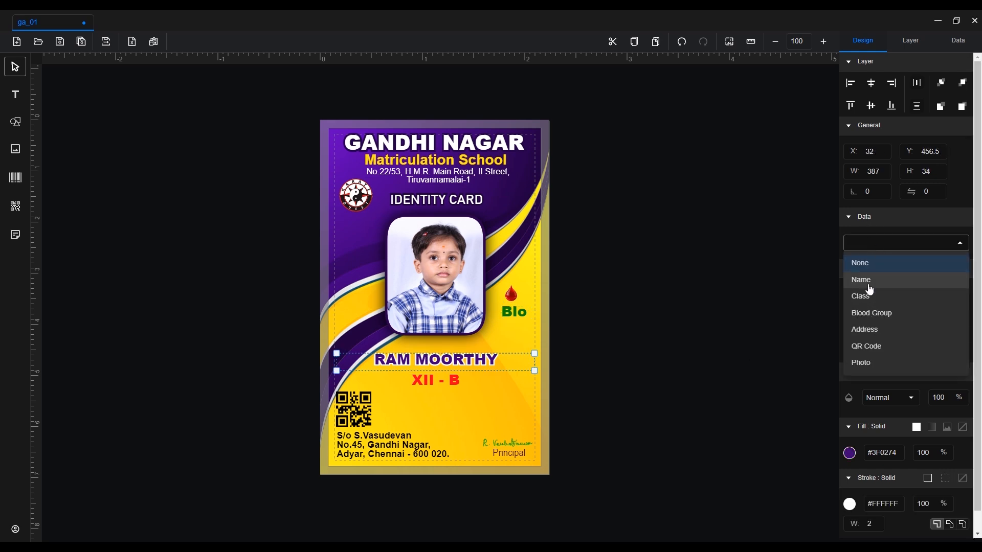
left_click(869, 289)
key("Tab")
left_click(888, 246)
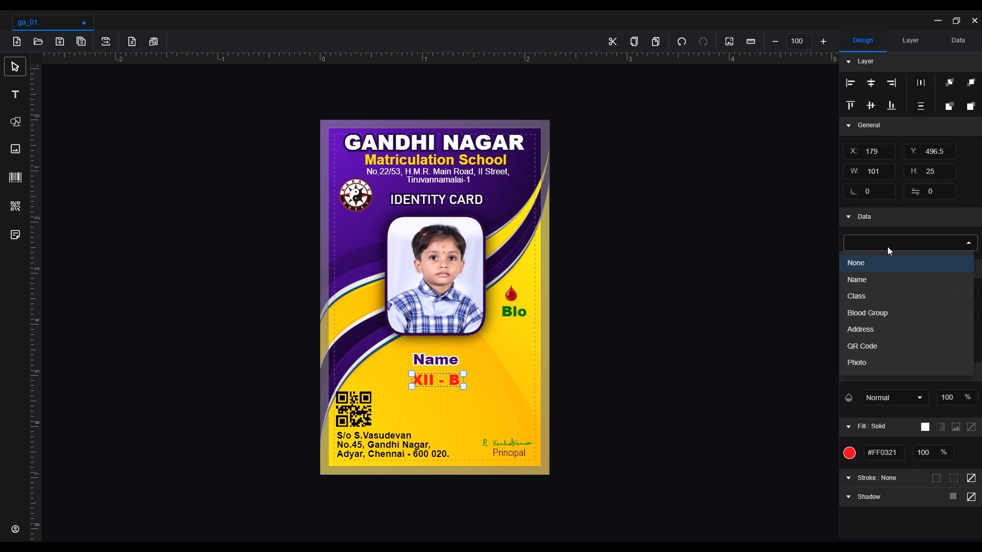
left_click(871, 298)
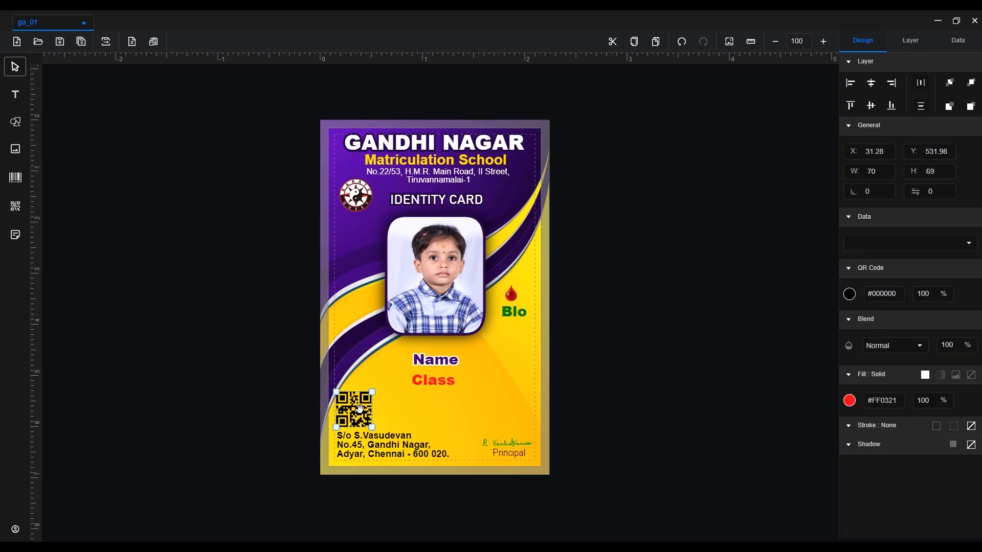
Link the QR code to the QR Code data field and the address text below it to the Address data field
left_click(858, 244)
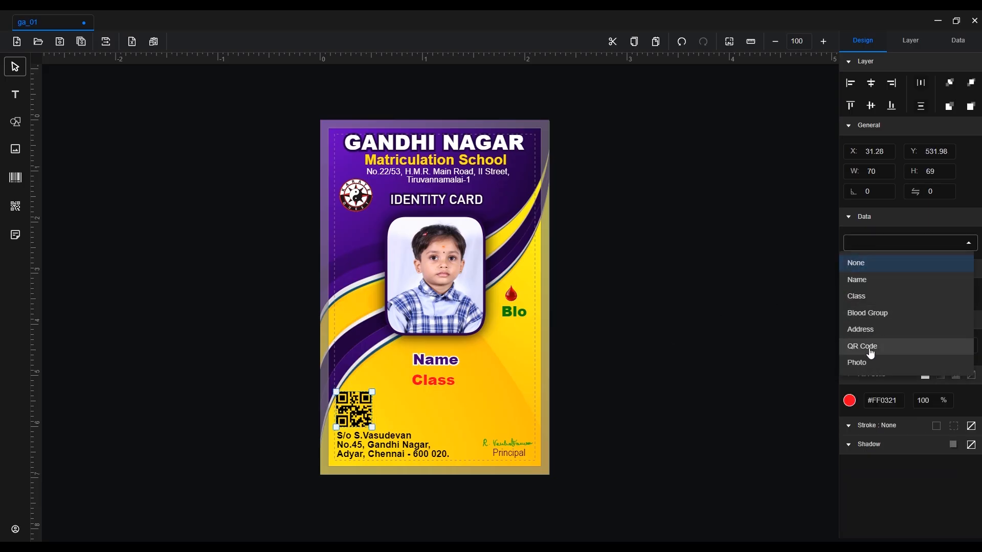
left_click(865, 352)
left_click(397, 449)
left_click(869, 249)
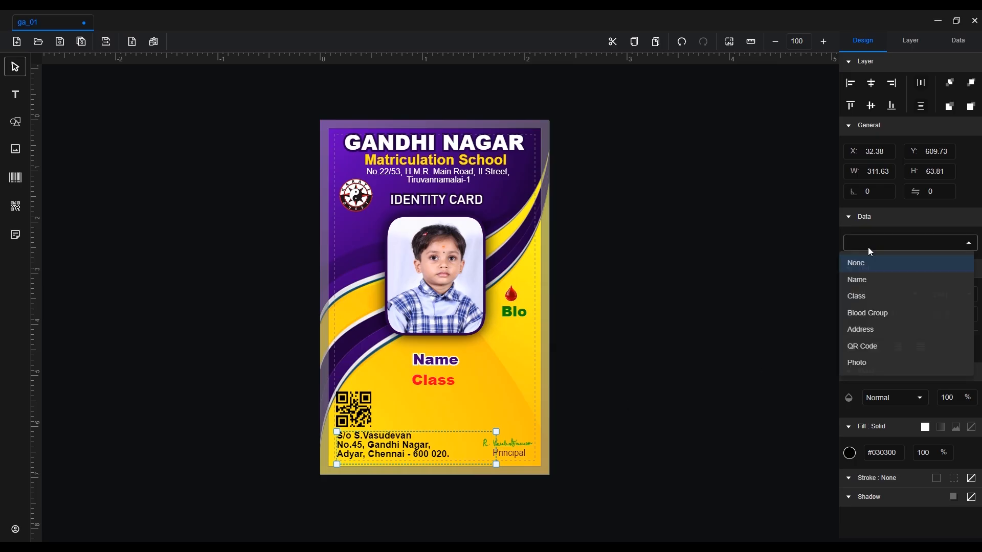
left_click(866, 330)
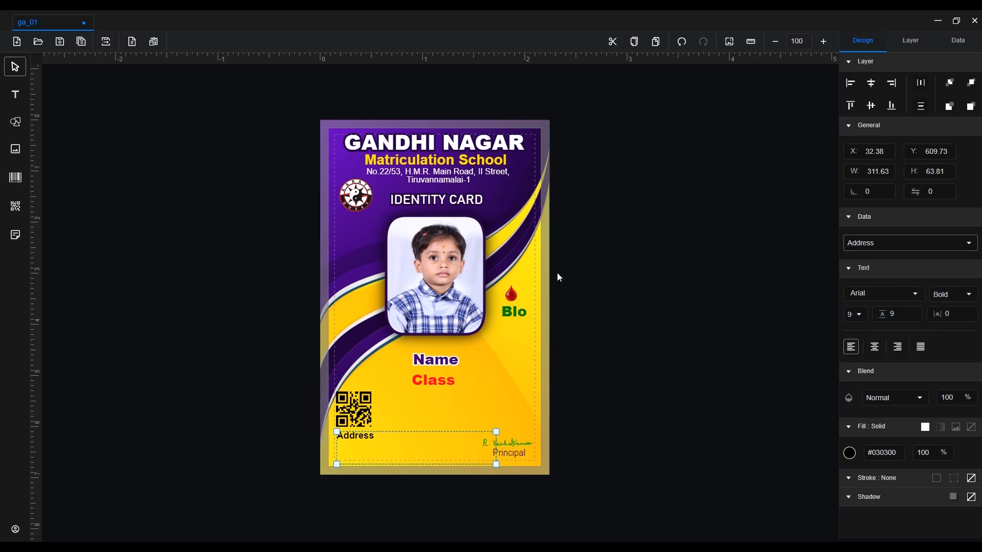
Preview the card with the first five student records of Sheet1, and return to the design
left_click(154, 42)
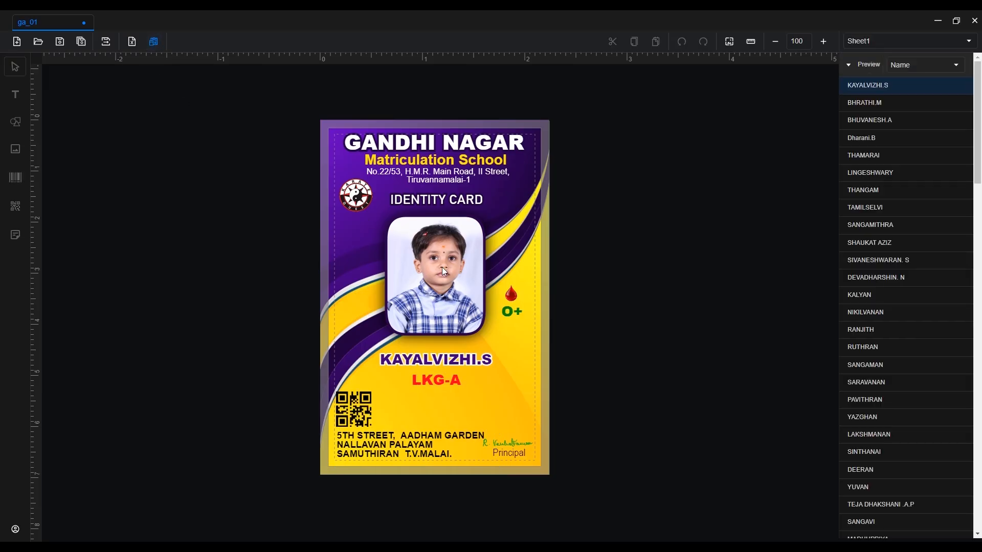
left_click(865, 102)
left_click(868, 119)
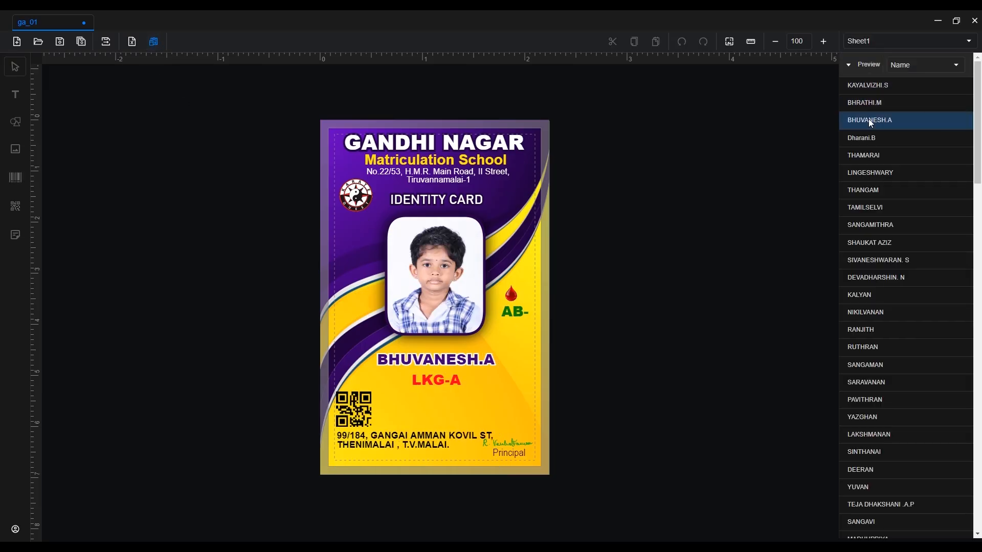
left_click(871, 136)
left_click(873, 156)
left_click(154, 42)
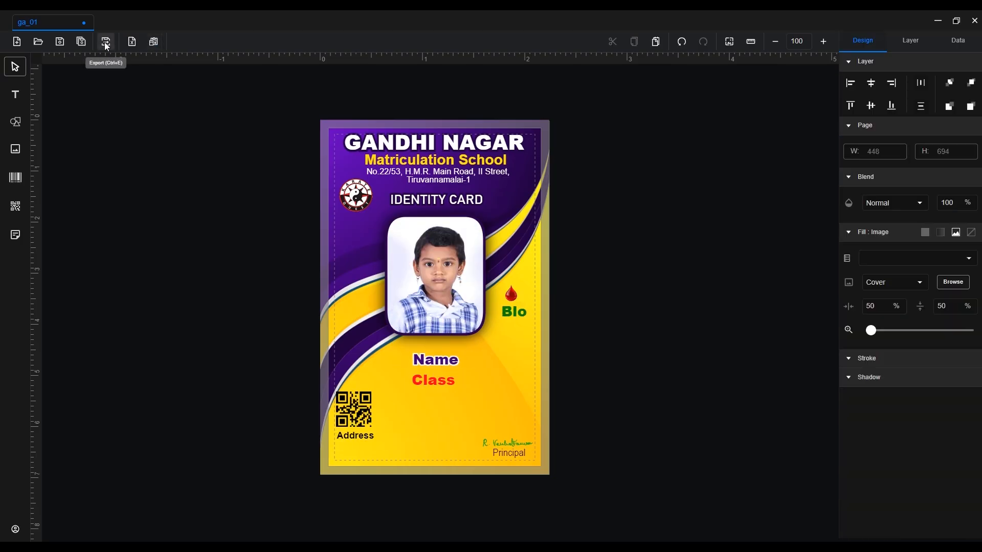
Open the export settings and examine the file types available for saving the card
left_click(105, 43)
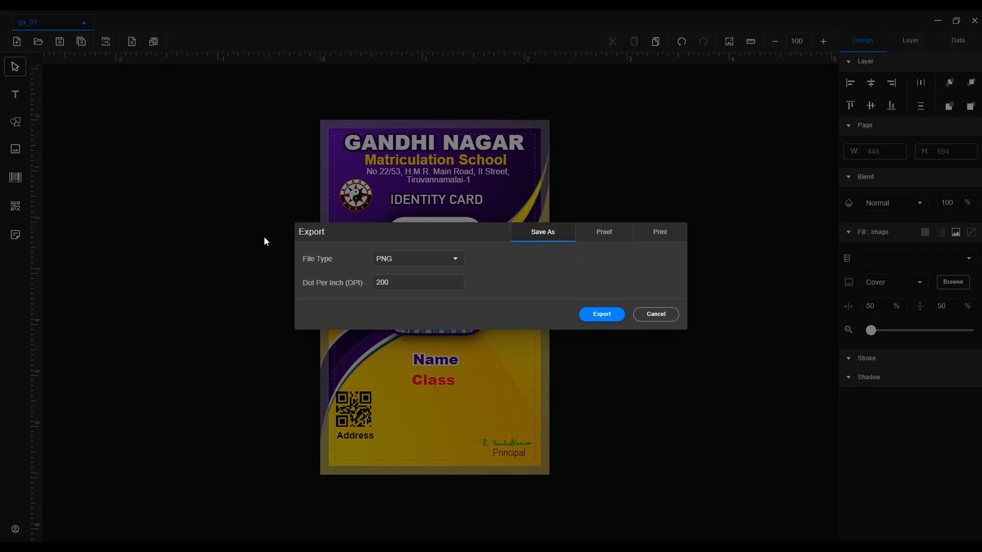
left_click(386, 260)
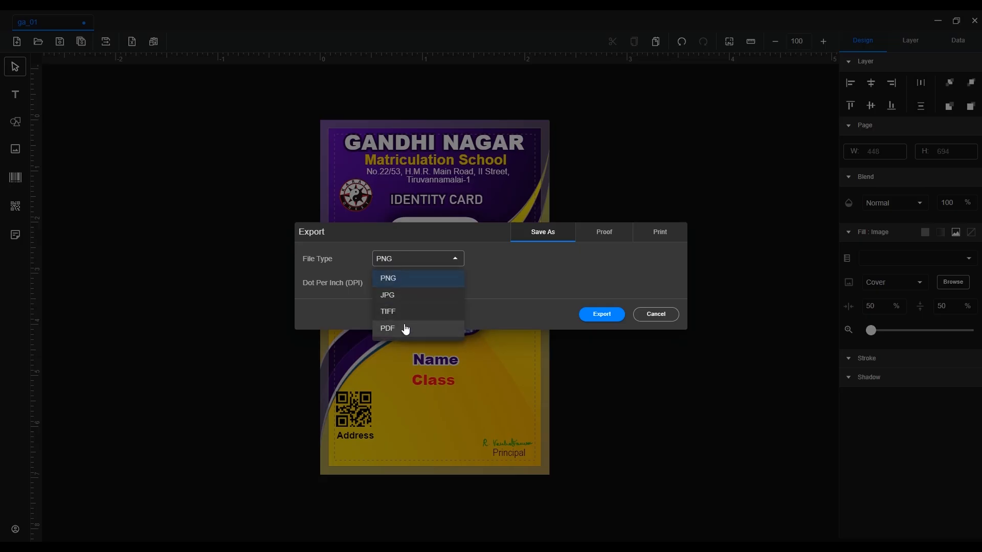
left_click(397, 262)
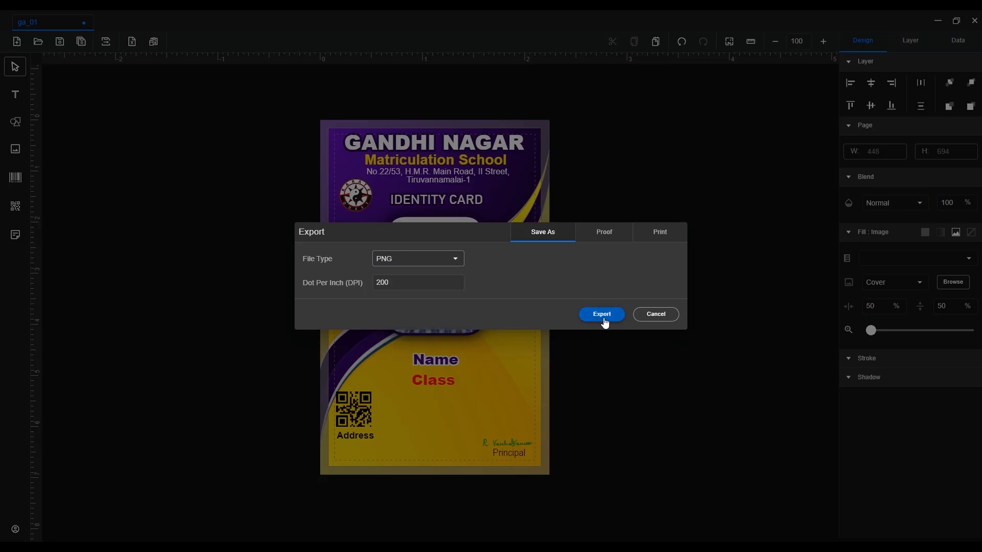
Set up the proof export with A4 paper in Landscape orientation
left_click(609, 236)
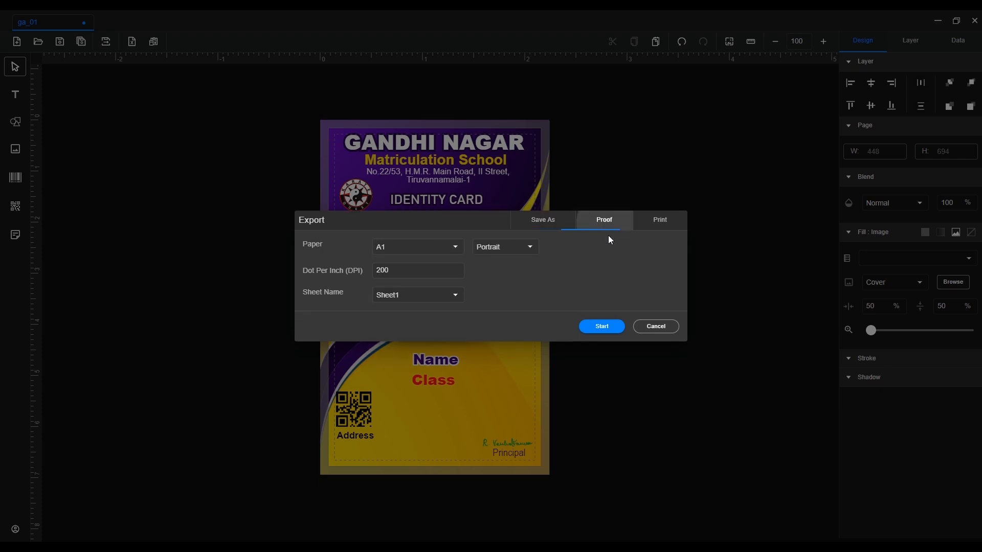
left_click(403, 253)
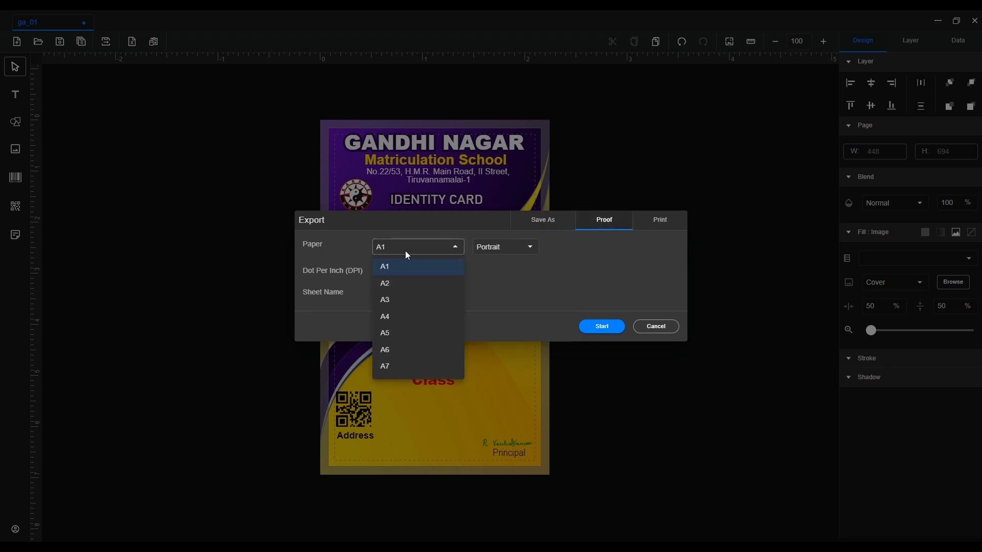
left_click(394, 322)
left_click(493, 251)
left_click(498, 282)
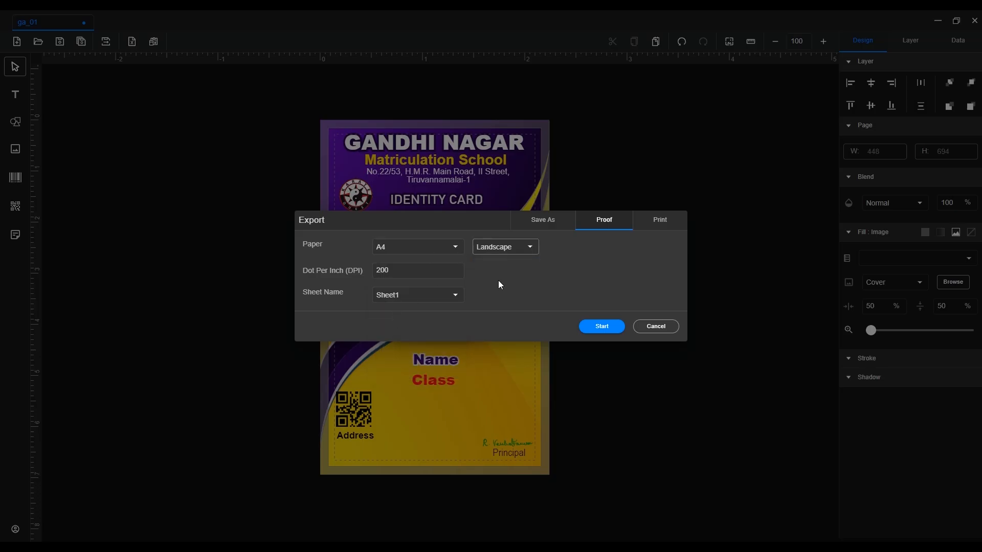
Export the Sheet1 proof at 200 DPI as a PDF named Proof in the Gandhi Nagar School folder
left_click(402, 276)
left_click(416, 296)
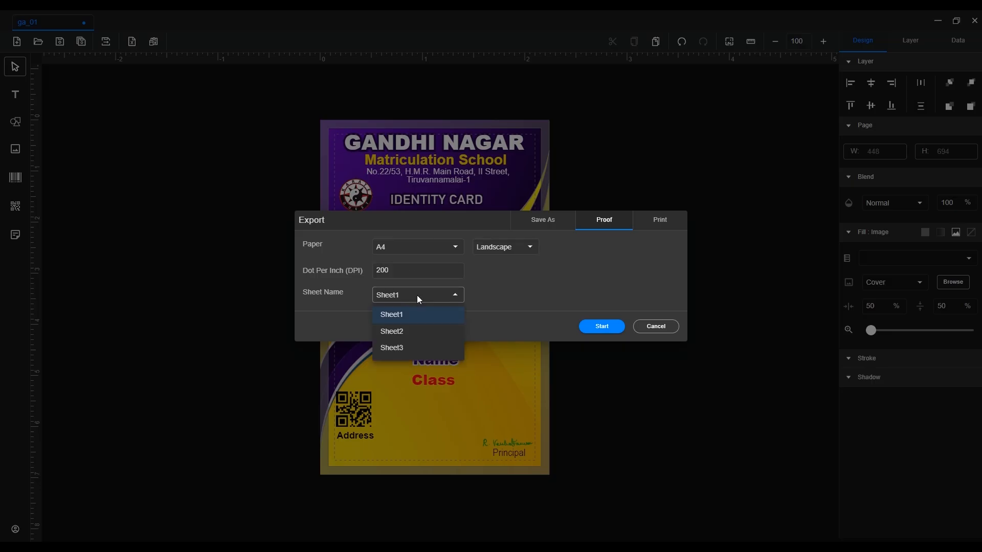
left_click(398, 316)
left_click(602, 327)
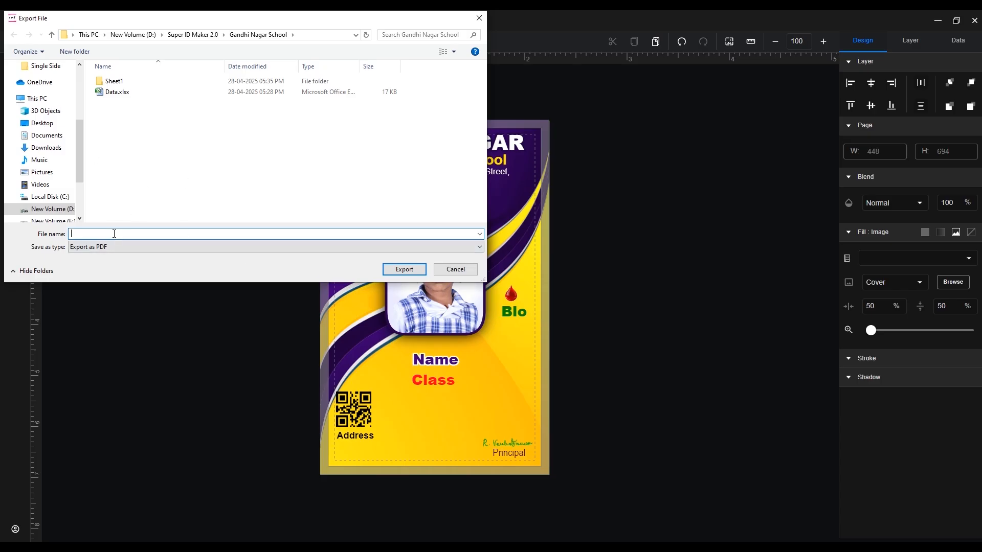
type("Proof")
left_click(403, 269)
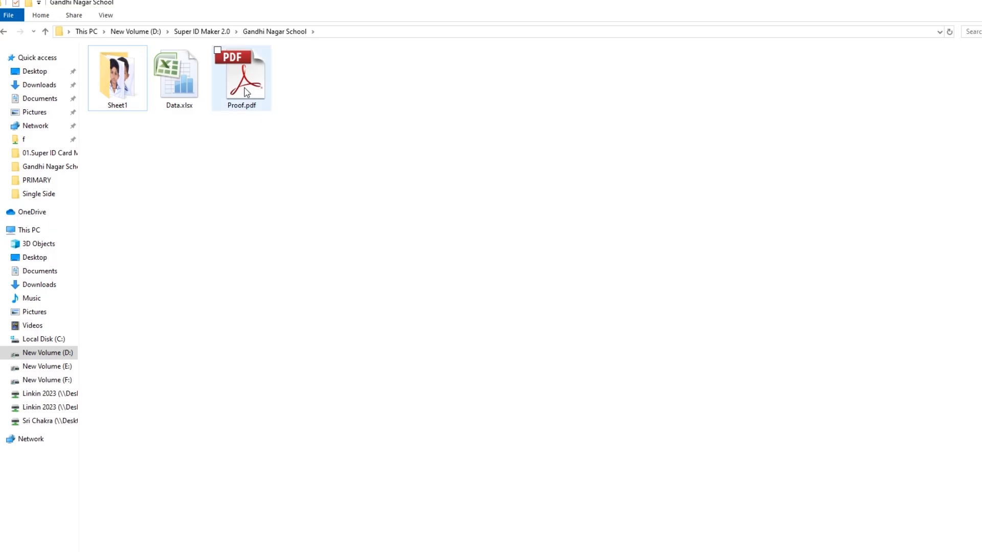
Open Proof.pdf from the Gandhi Nagar School folder and look through the generated student cards
double_click(243, 91)
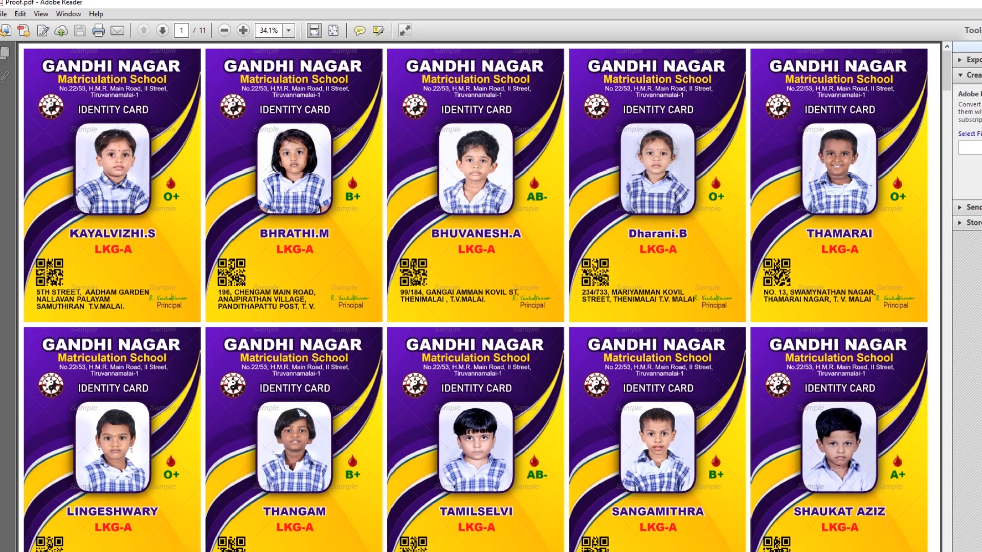
scroll(316, 360, "down", 2)
scroll(315, 355, "down", 1)
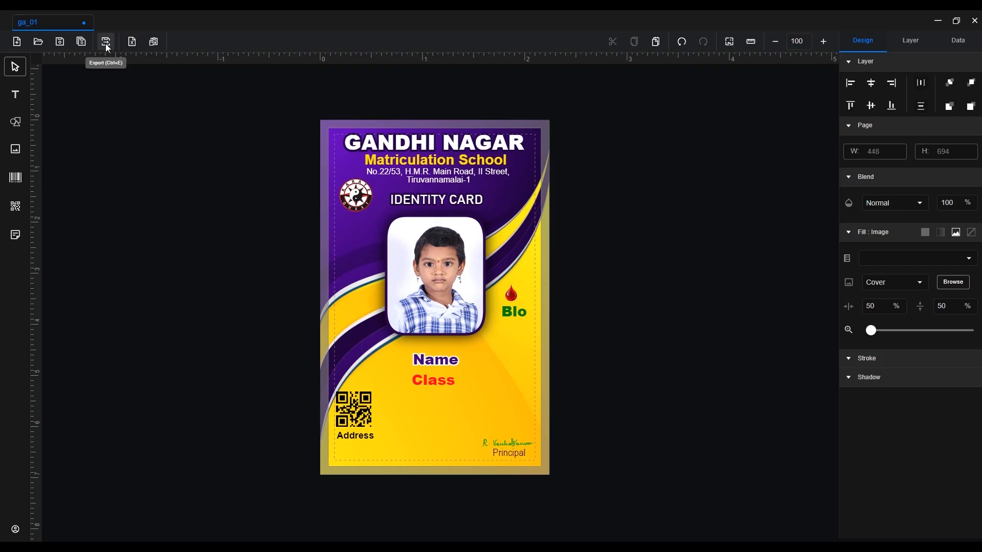
Back in Super ID Card Maker, export the Sheet1 print output at 200 DPI as an SIDX file named Print in the Gandhi Nagar School folder
left_click(105, 44)
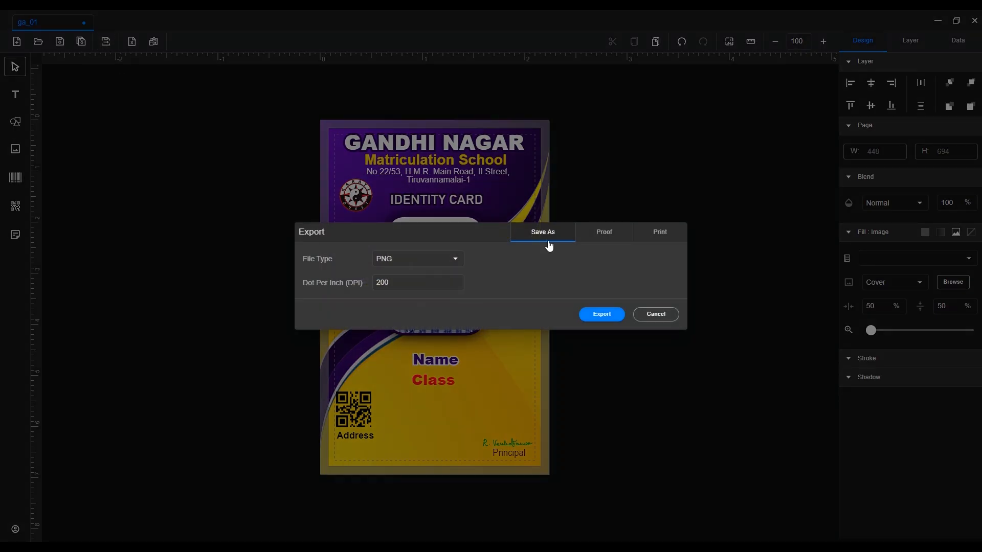
left_click(660, 239)
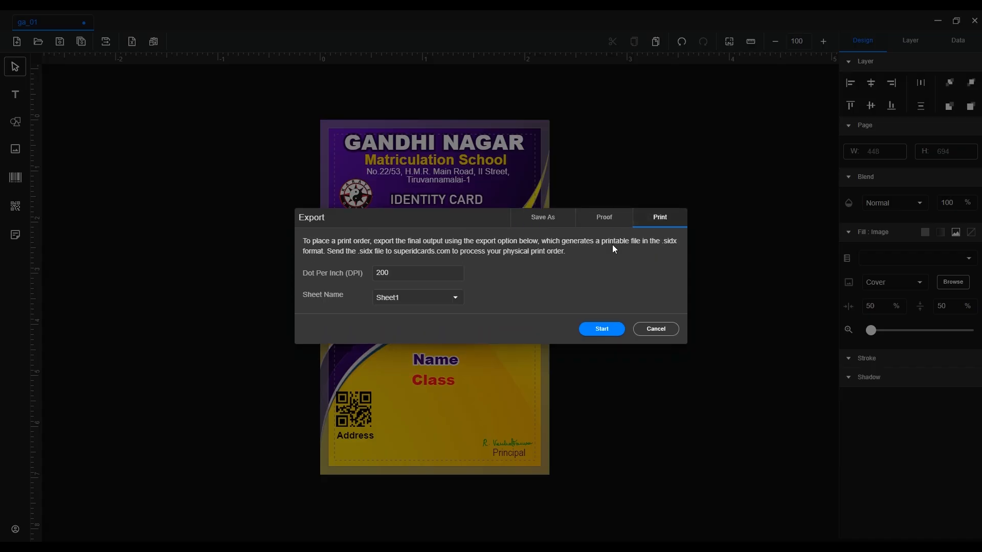
left_click(403, 299)
left_click(440, 318)
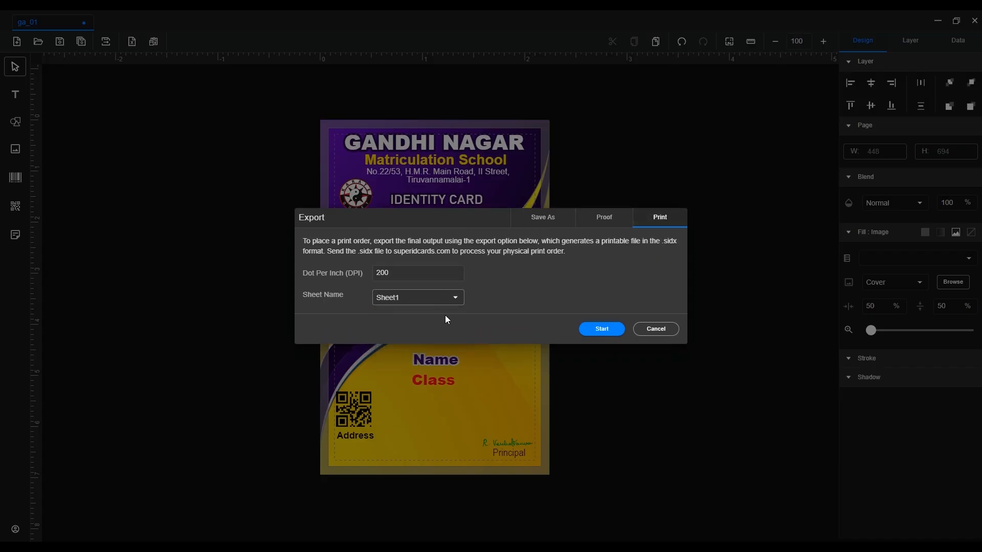
left_click(598, 331)
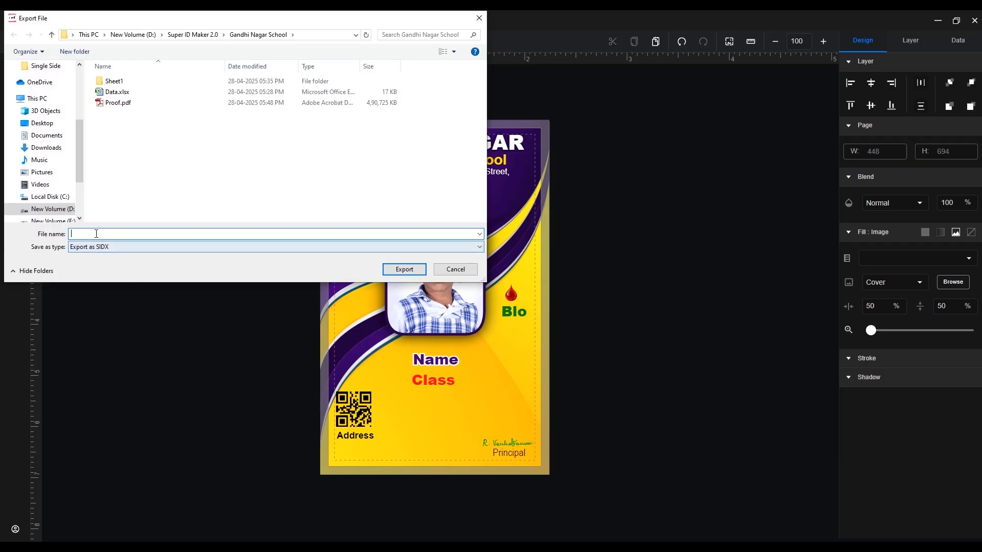
type("Print")
left_click(403, 269)
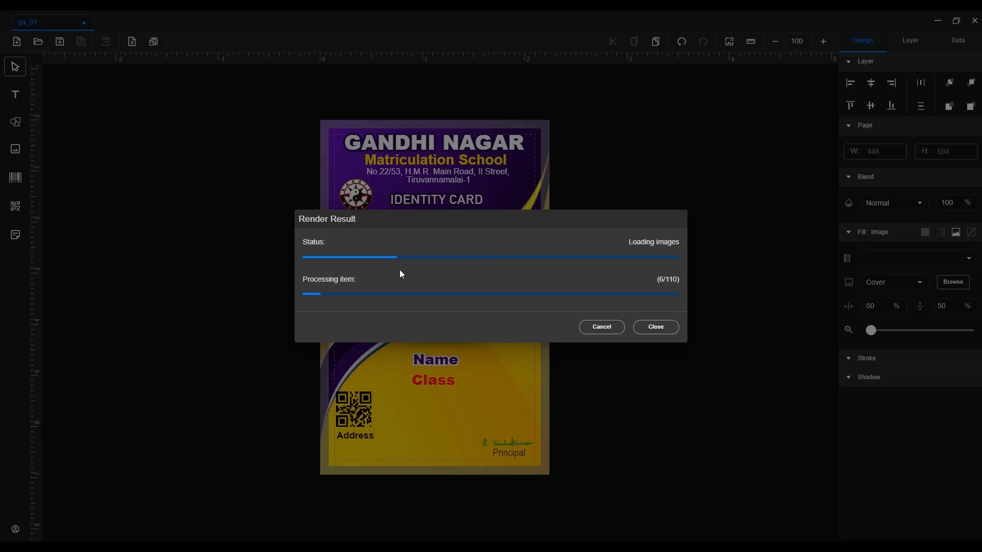